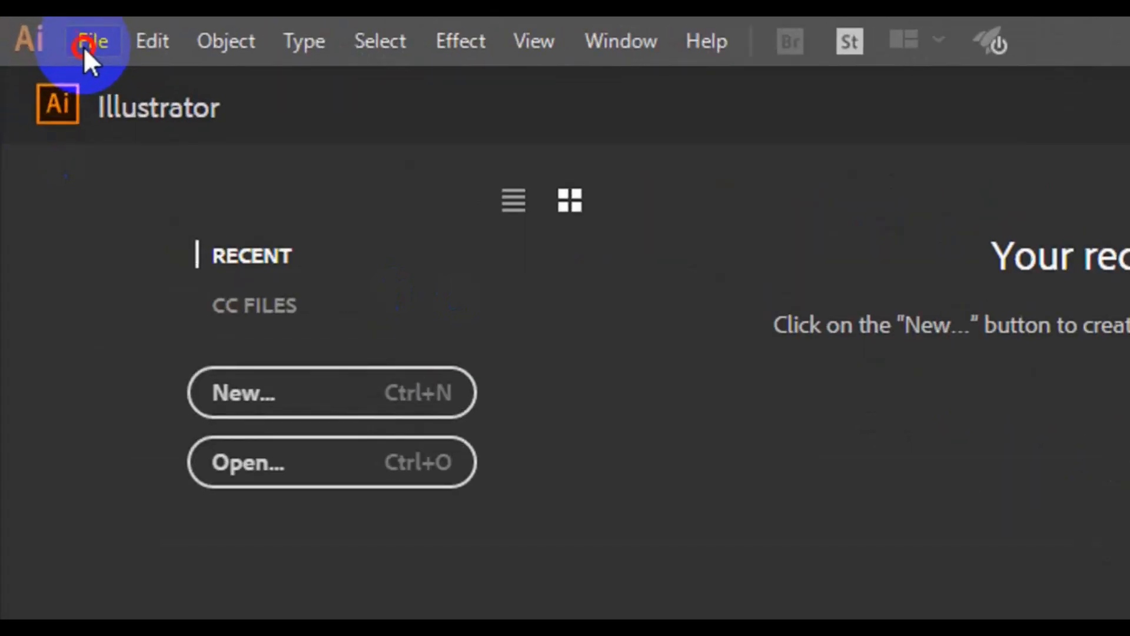
Start a new document and name it Facebook Cover
{"action": "left_click", "coordinate": [84, 47]}
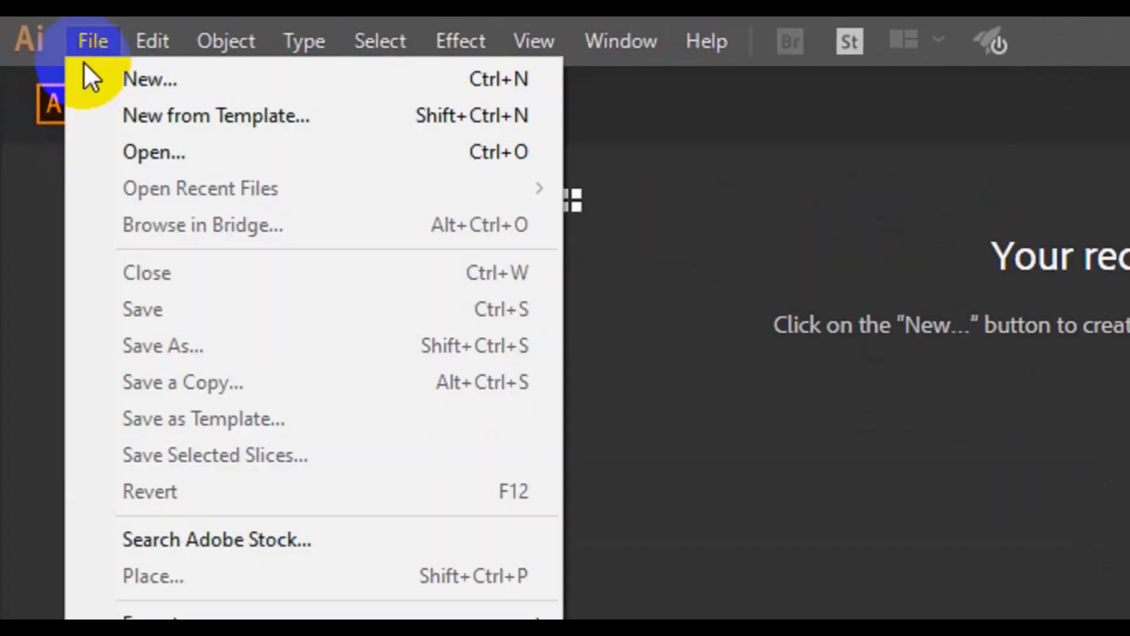
{"action": "left_click", "coordinate": [158, 79]}
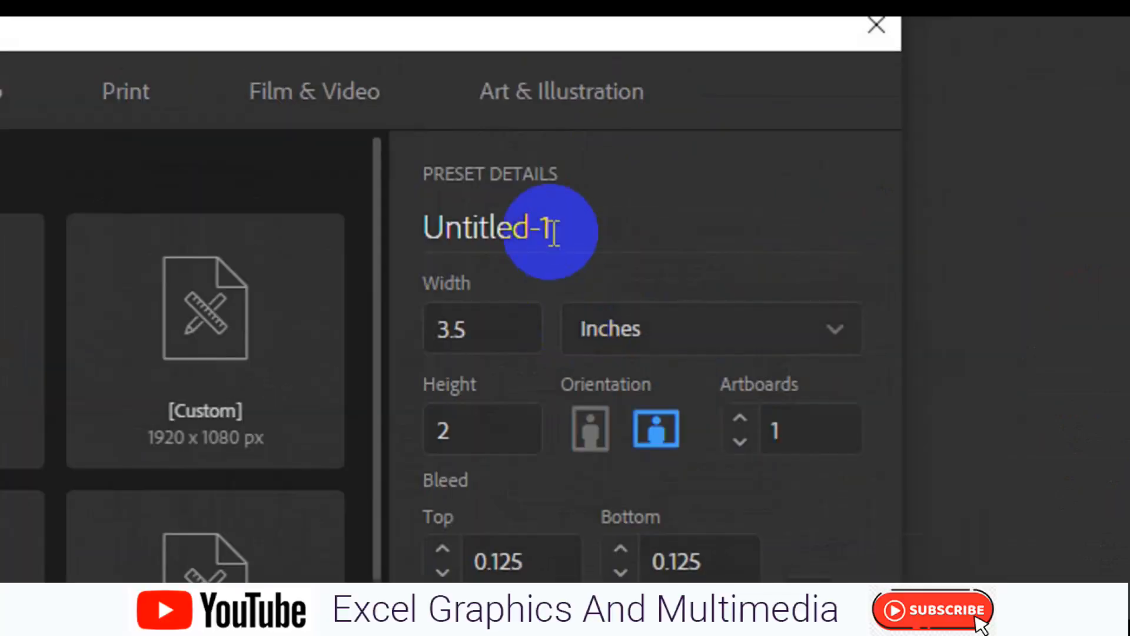
{"action": "left_click", "coordinate": [553, 229]}
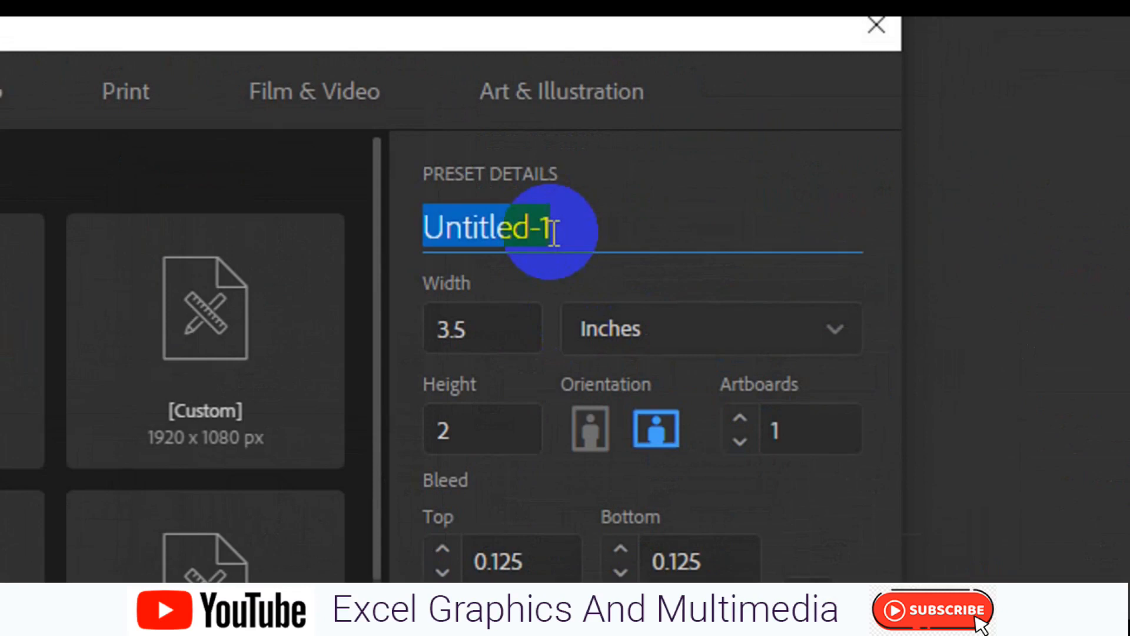
{"action": "type", "text": "Fac"}
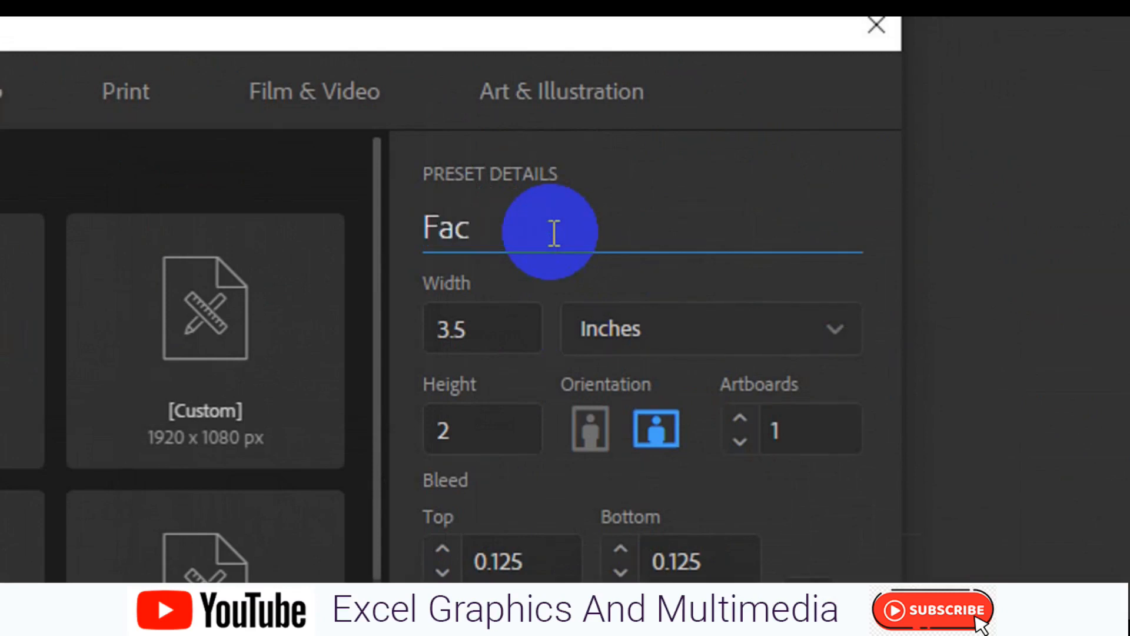
{"action": "type", "text": "book c"}
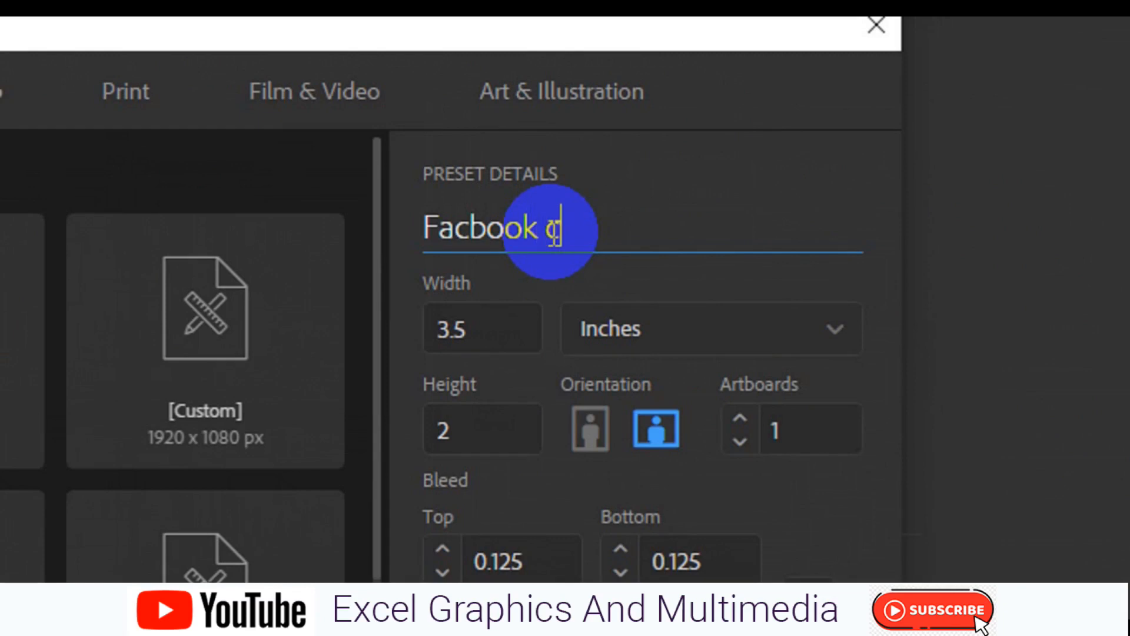
{"action": "type", "text": "over"}
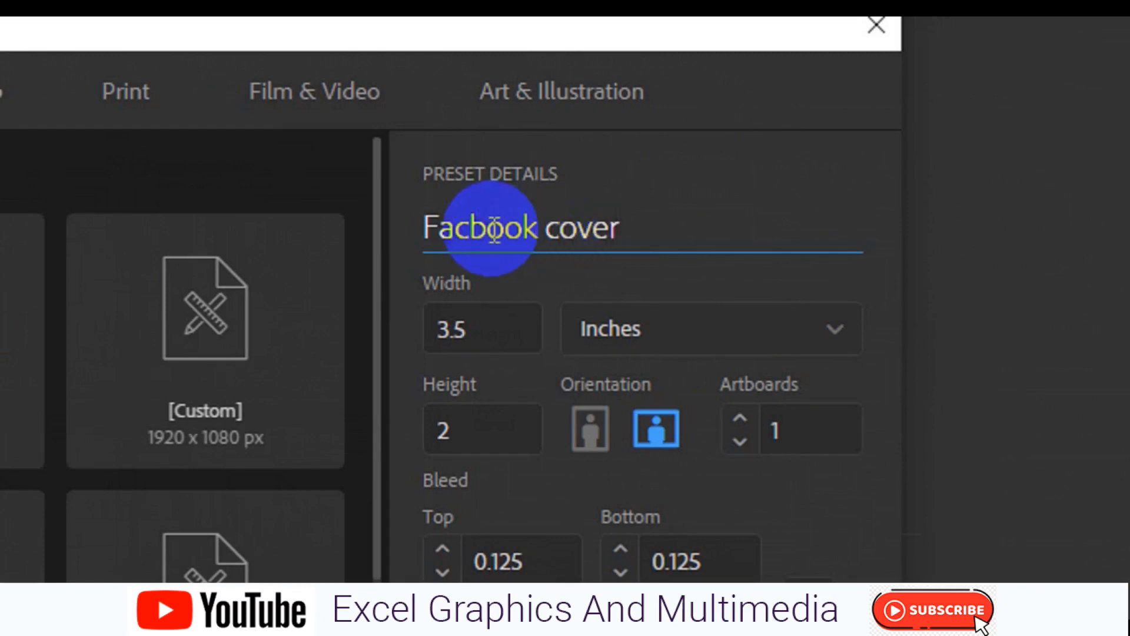
{"action": "triple_click", "coordinate": [474, 227]}
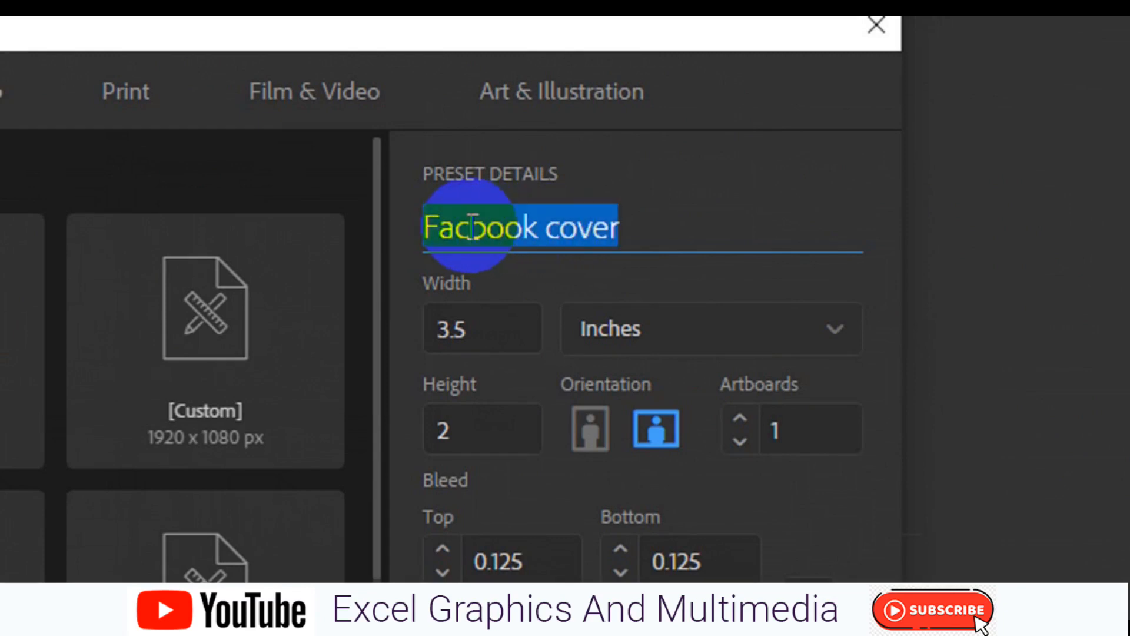
{"action": "type", "text": "e"}
{"action": "key", "text": "BackSpace"}
{"action": "type", "text": "Face"}
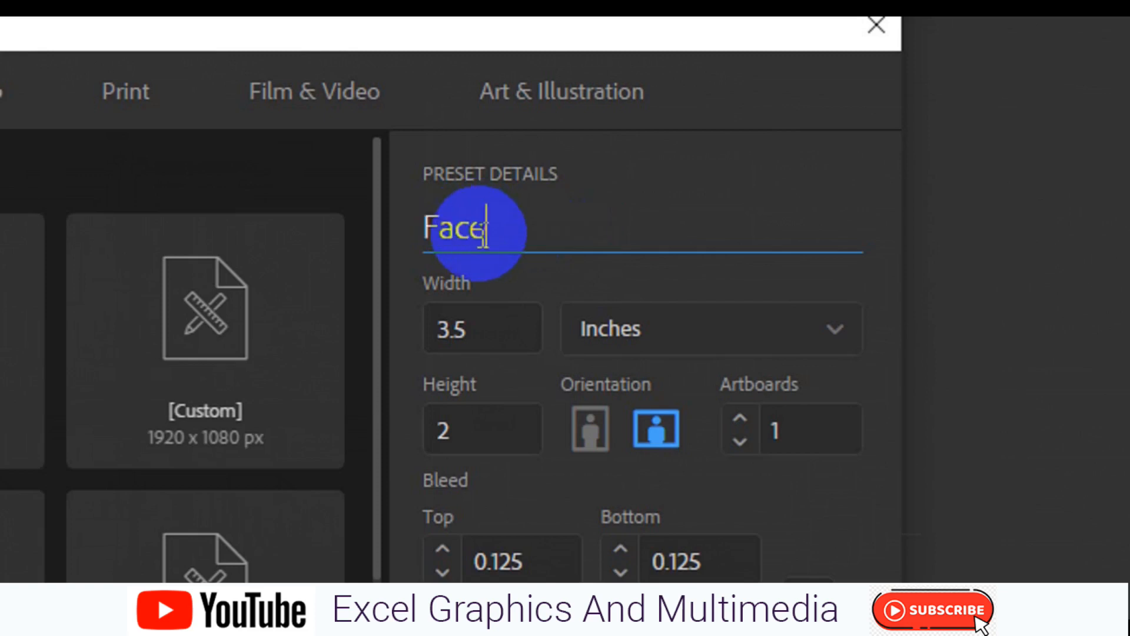
{"action": "type", "text": "book "}
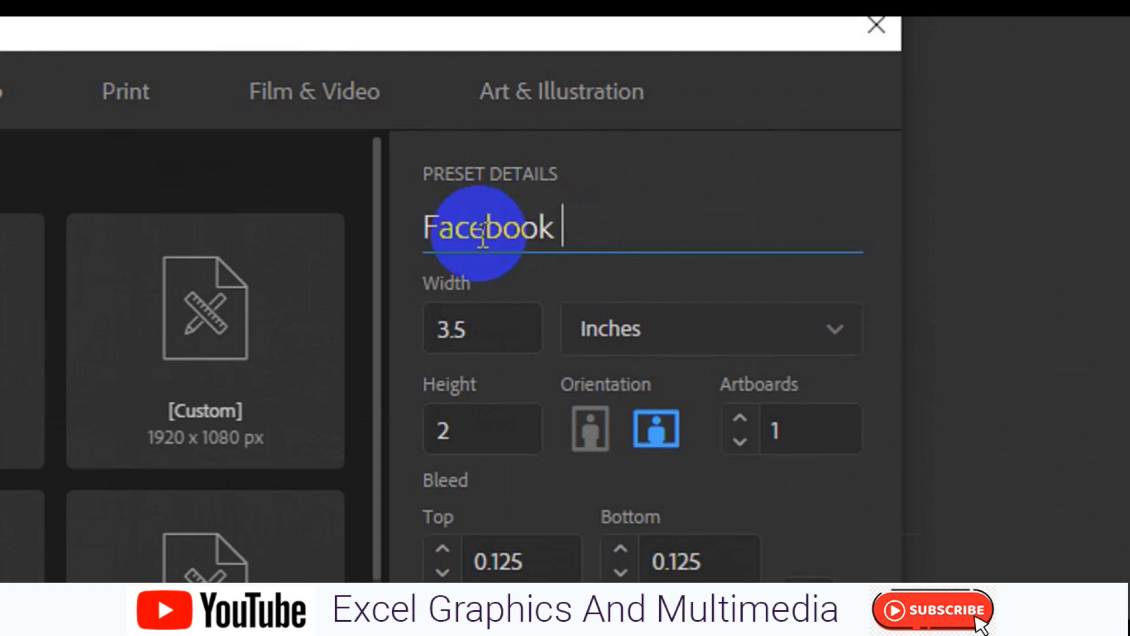
{"action": "type", "text": "Cover"}
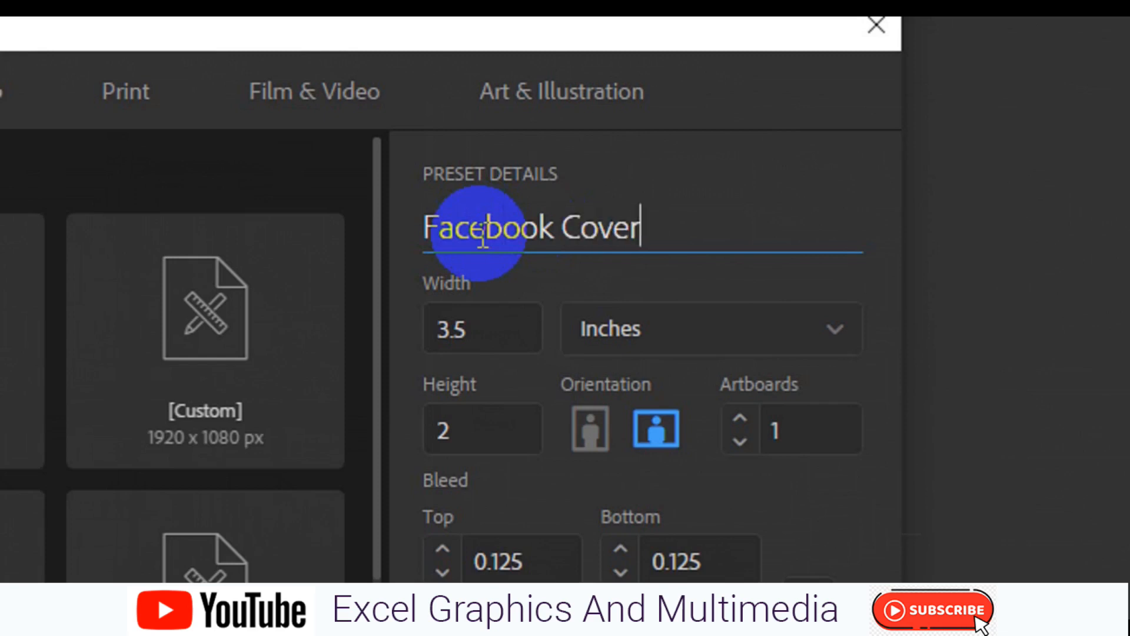
Set the document units to Pixels, with a width of 851 and a height of 315
{"action": "left_click", "coordinate": [752, 323]}
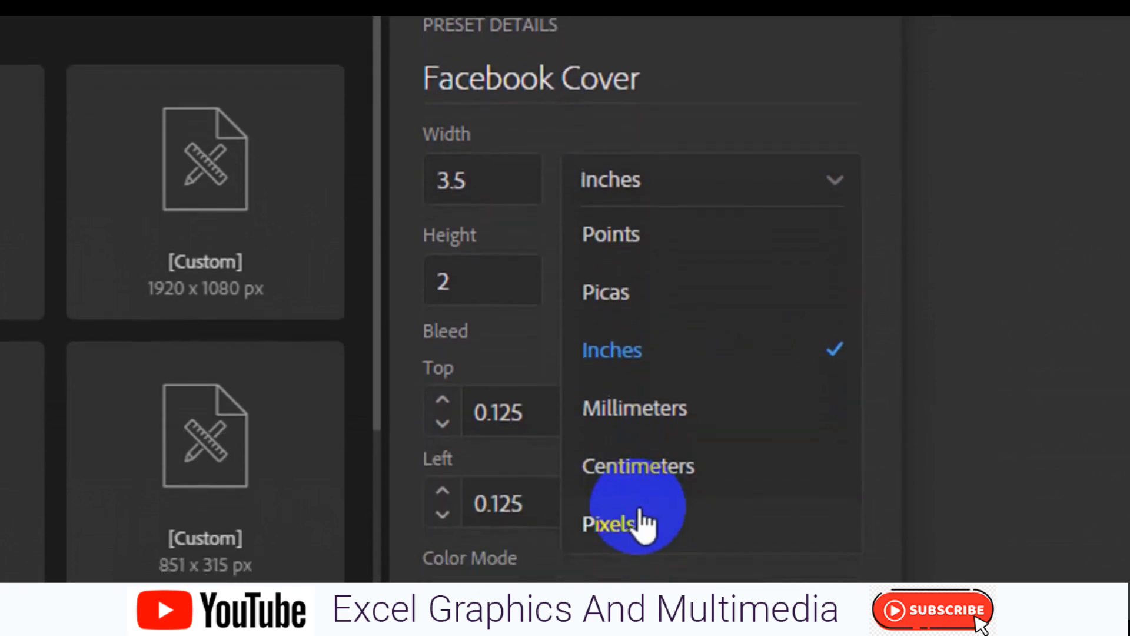
{"action": "left_click", "coordinate": [521, 182]}
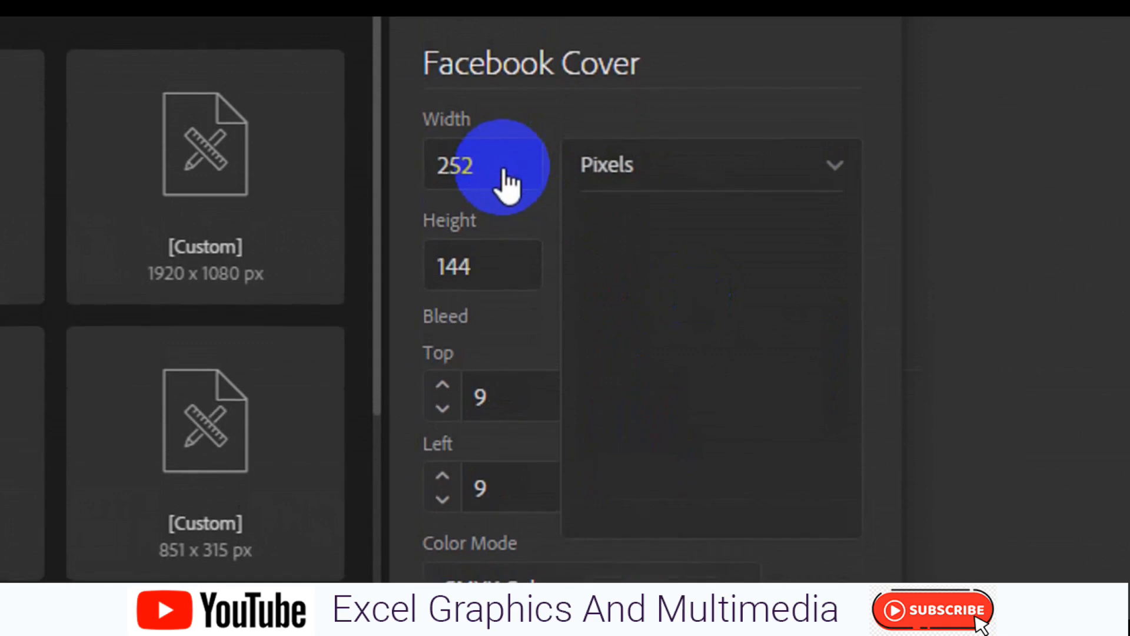
{"action": "double_click", "coordinate": [506, 169]}
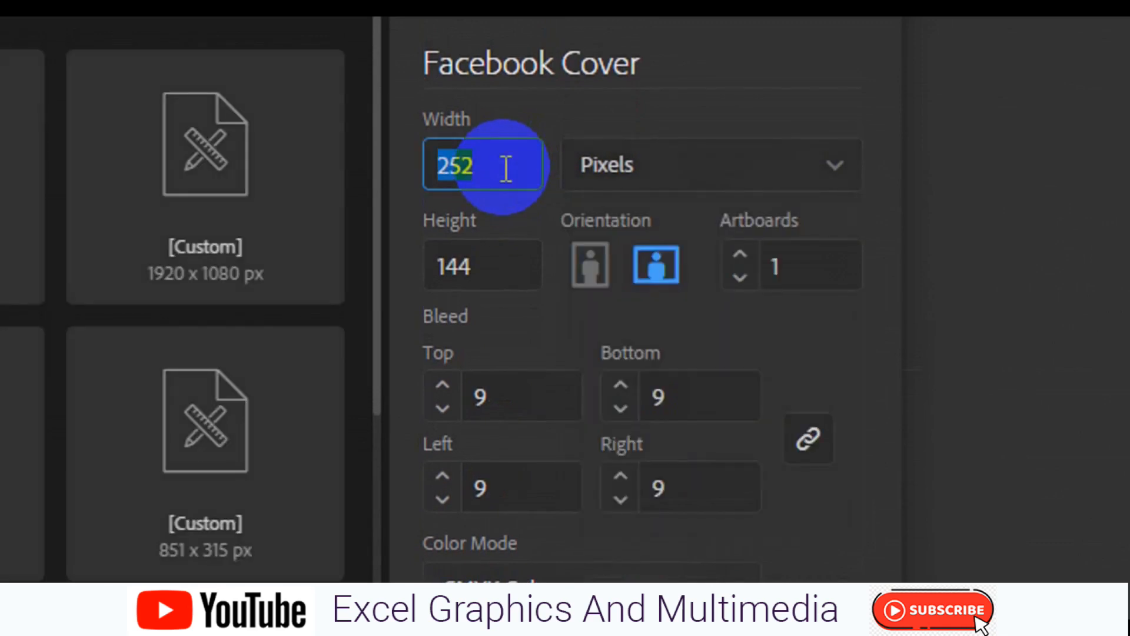
{"action": "key", "text": "BackSpace"}
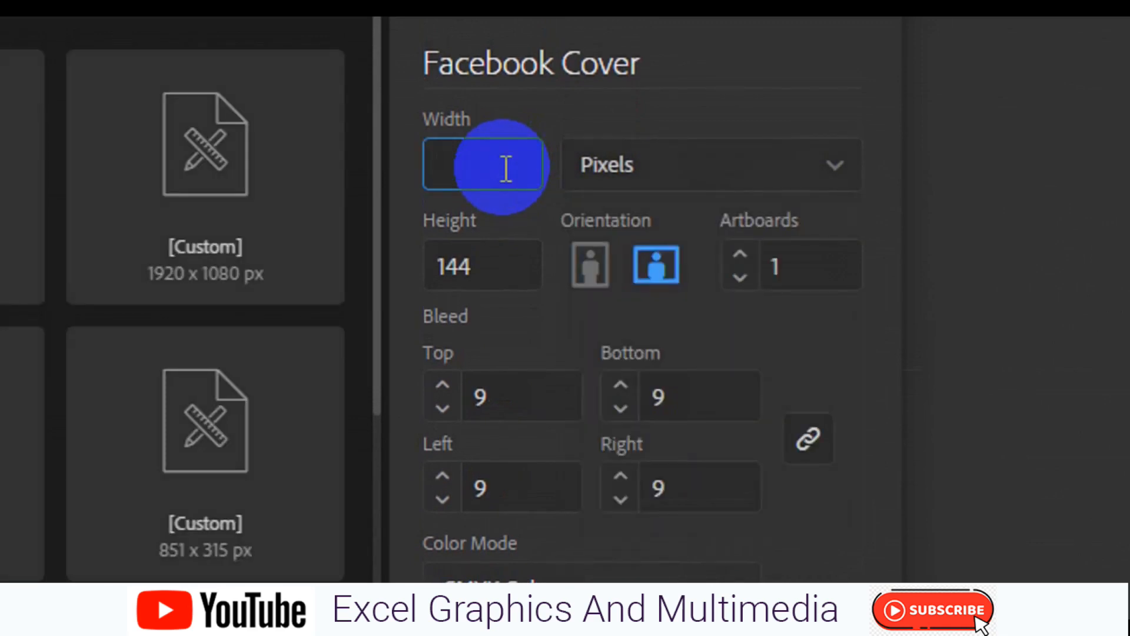
{"action": "type", "text": "852"}
{"action": "key", "text": "BackSpace"}
{"action": "type", "text": "1"}
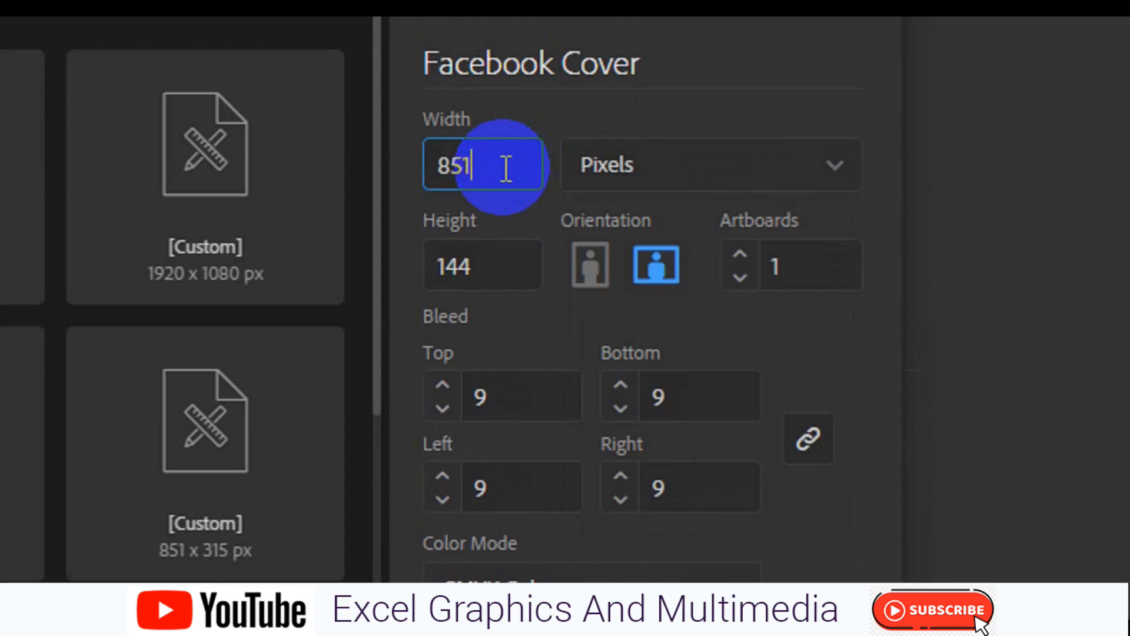
{"action": "double_click", "coordinate": [492, 259]}
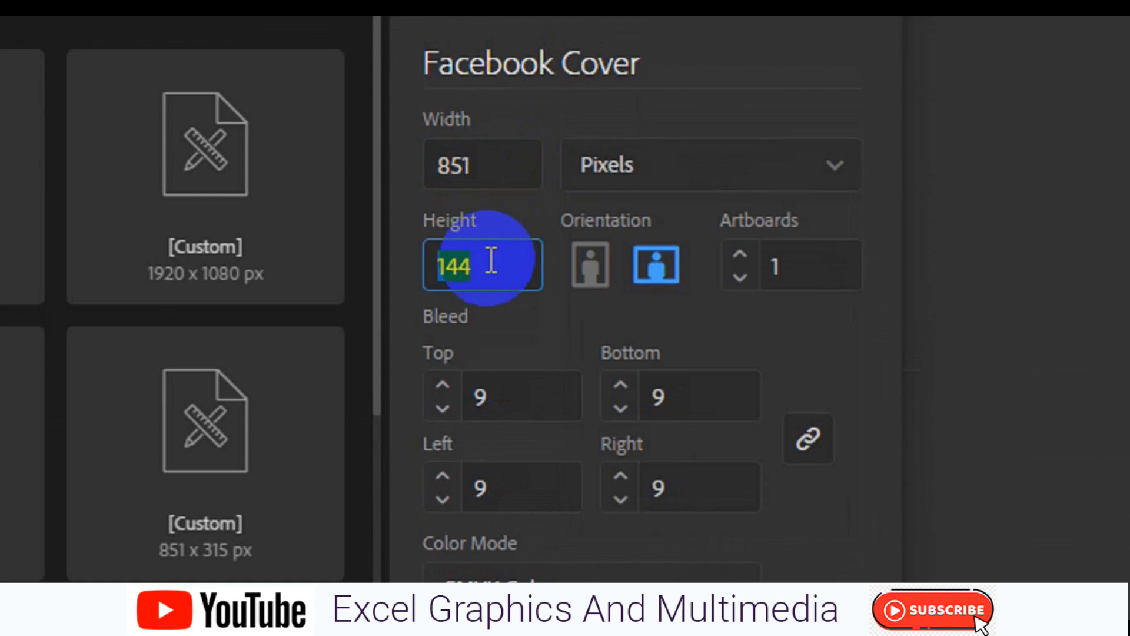
{"action": "key", "text": "BackSpace"}
{"action": "type", "text": "315"}
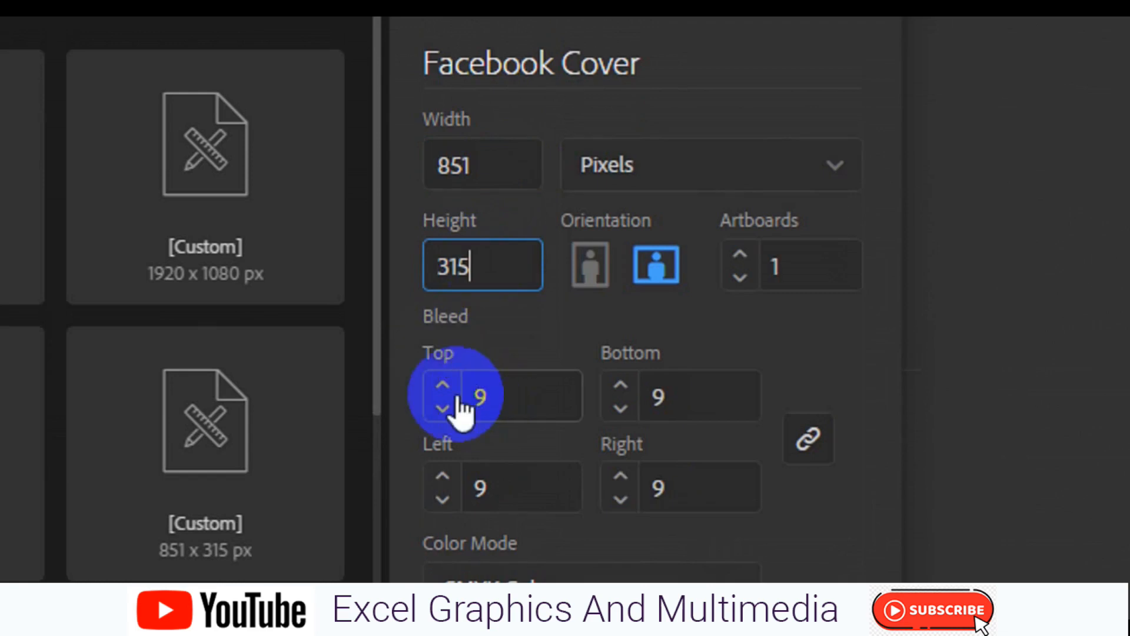
Set the bleed to 0 on all sides and create the document
{"action": "left_click", "coordinate": [498, 394]}
{"action": "key", "text": "BackSpace"}
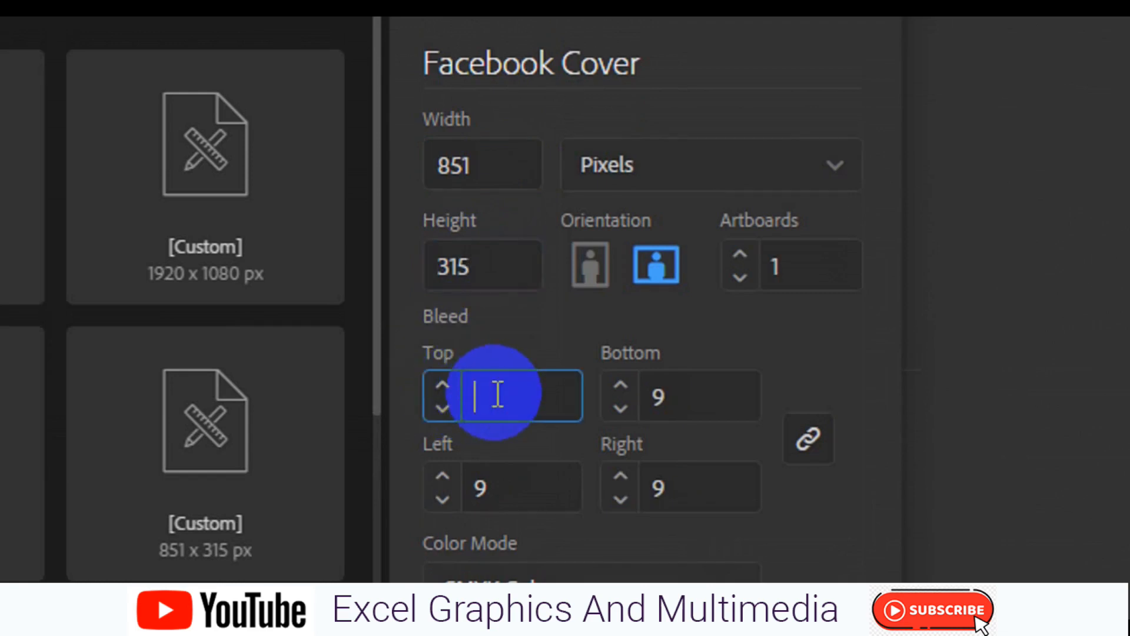
{"action": "type", "text": "0"}
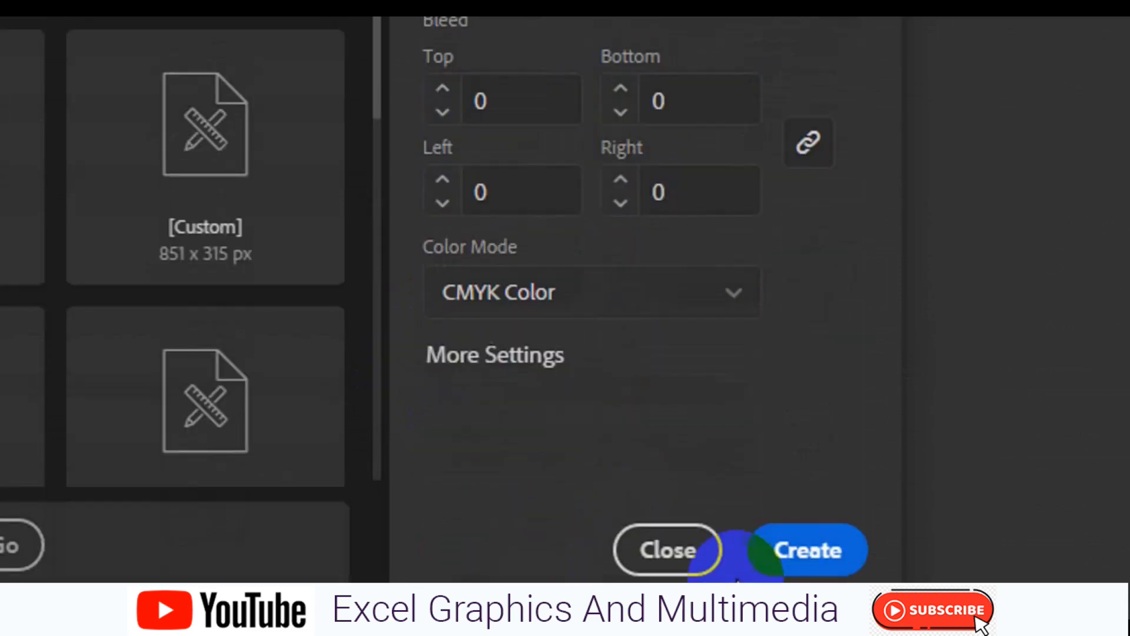
{"action": "left_click", "coordinate": [790, 553]}
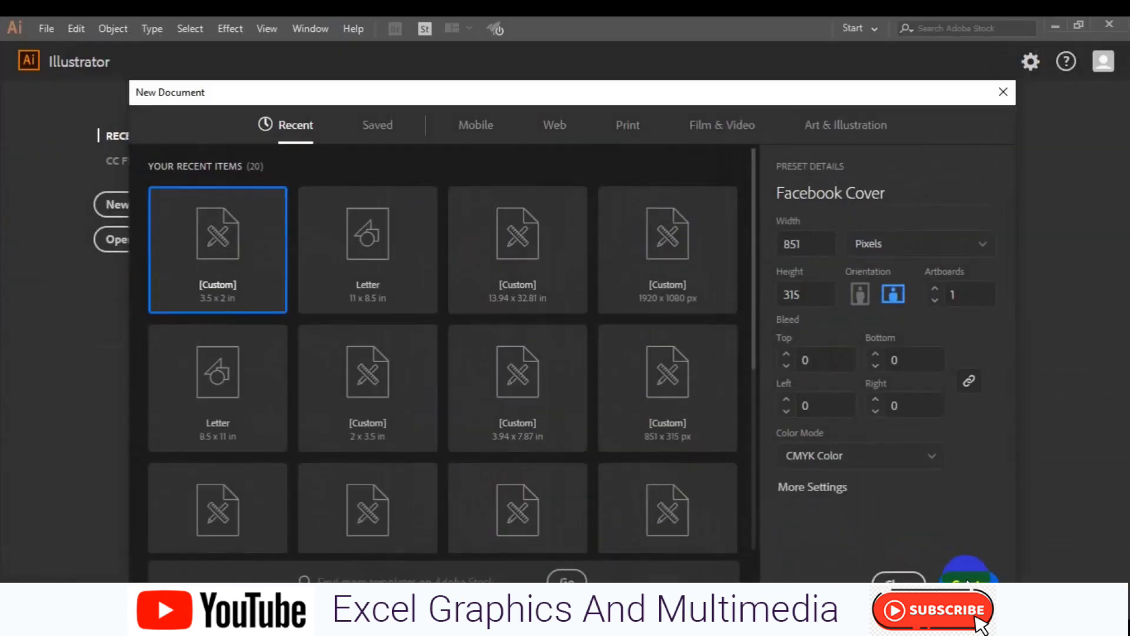
{"action": "left_click", "coordinate": [806, 548]}
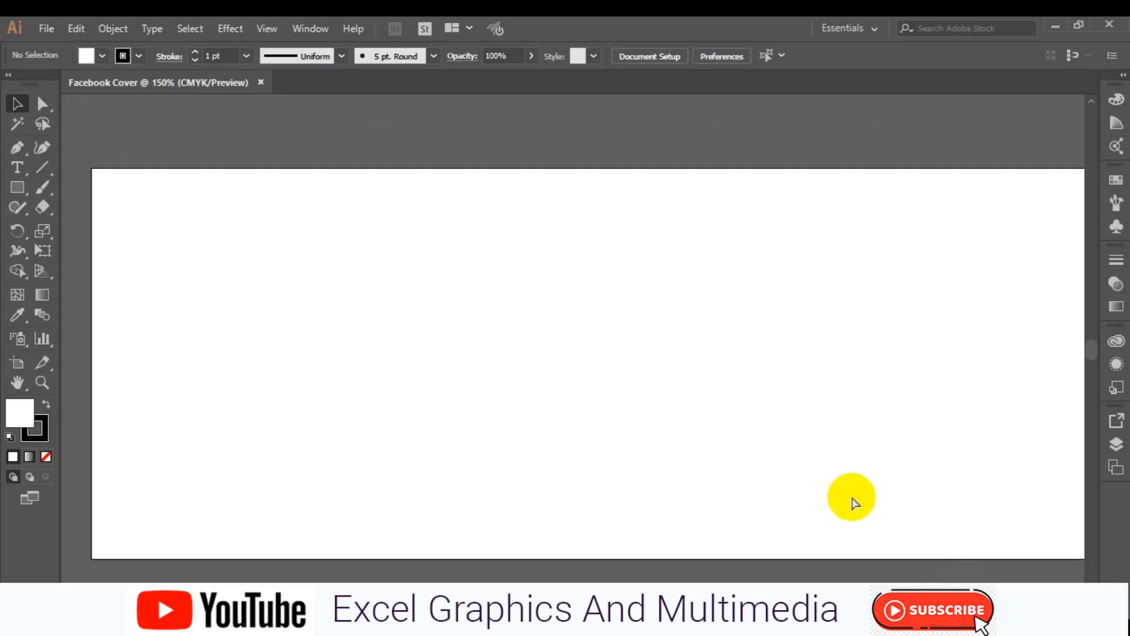
Prepare the Rectangle tool with no stroke and a gray fill of C=0 M=0 Y=0 K=50
{"action": "key", "text": "ctrl+minus"}
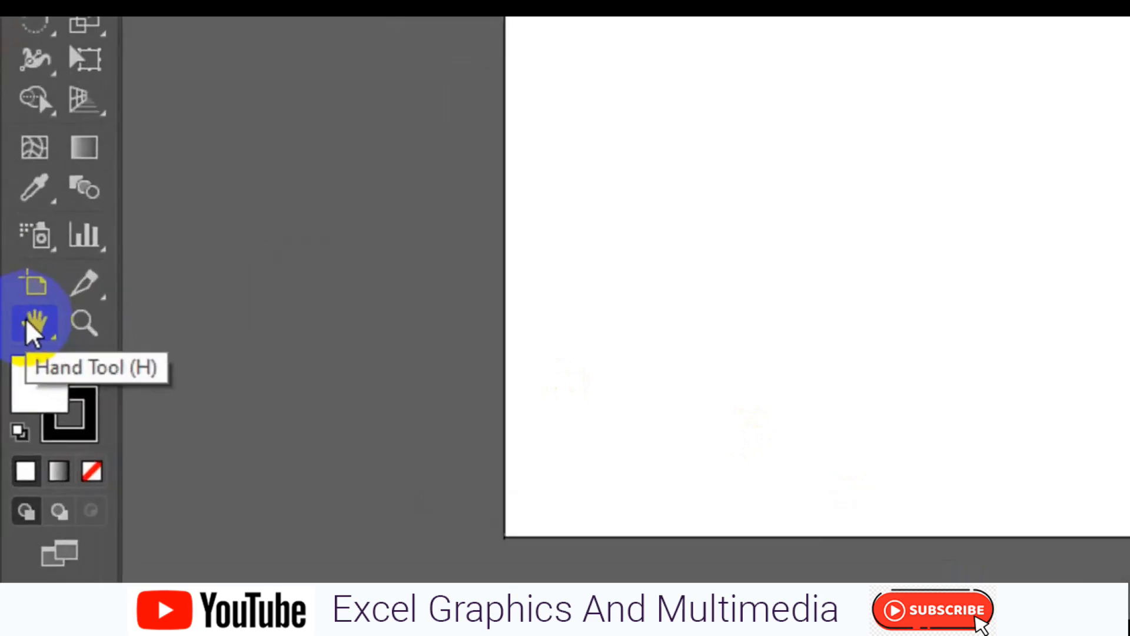
{"action": "left_click", "coordinate": [17, 384]}
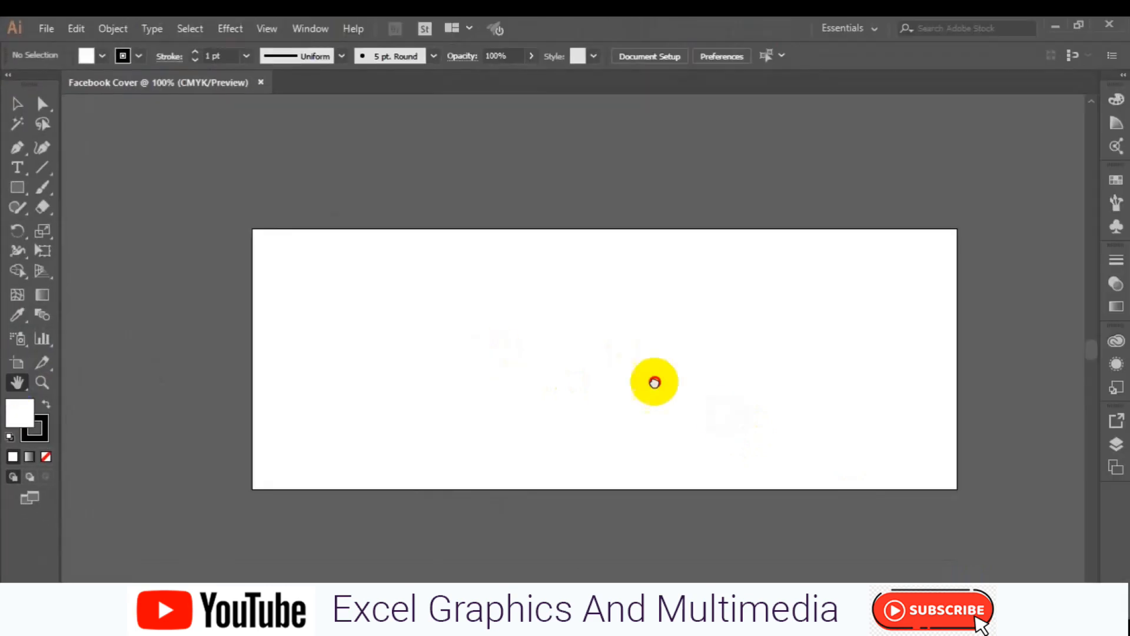
{"action": "left_click_drag", "start_coordinate": [654, 382], "coordinate": [621, 374]}
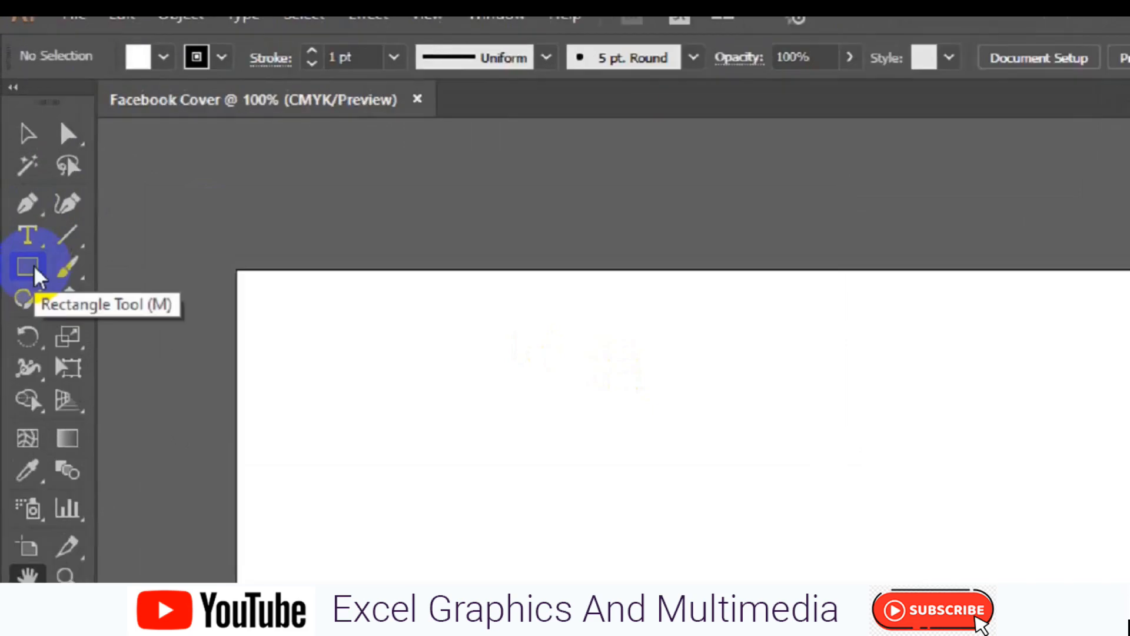
{"action": "left_click", "coordinate": [33, 270]}
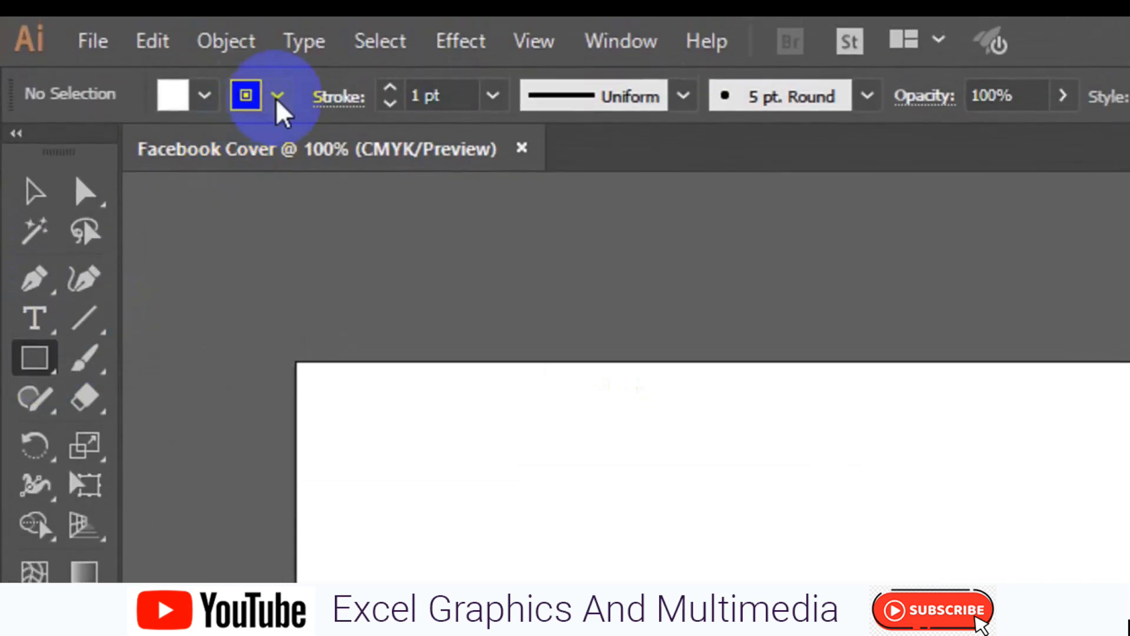
{"action": "left_click", "coordinate": [277, 97]}
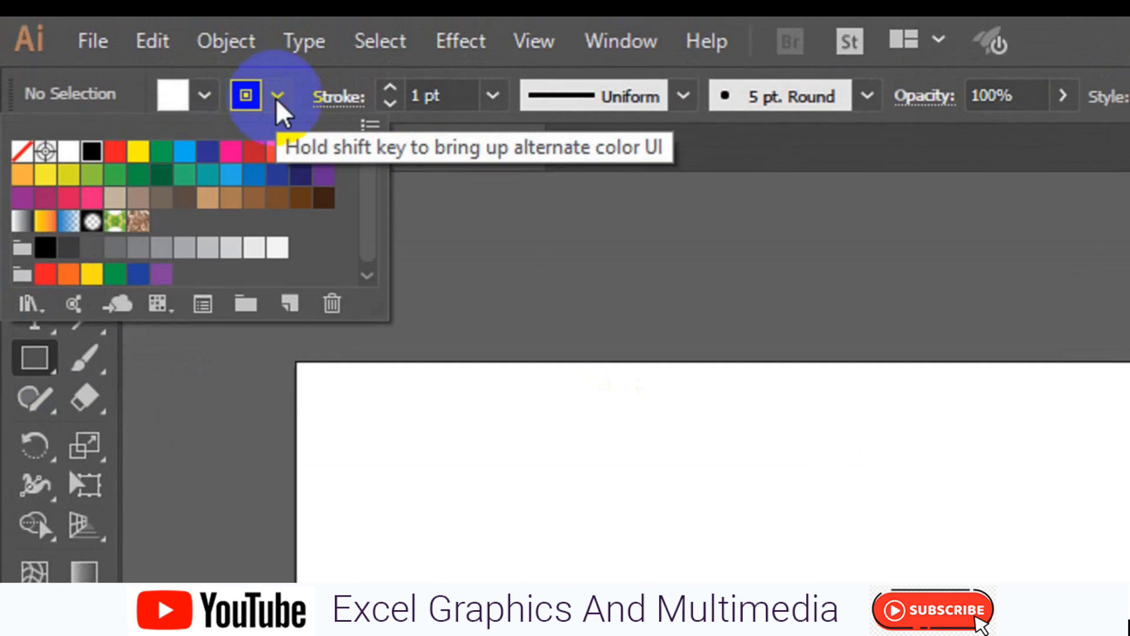
{"action": "left_click", "coordinate": [20, 154]}
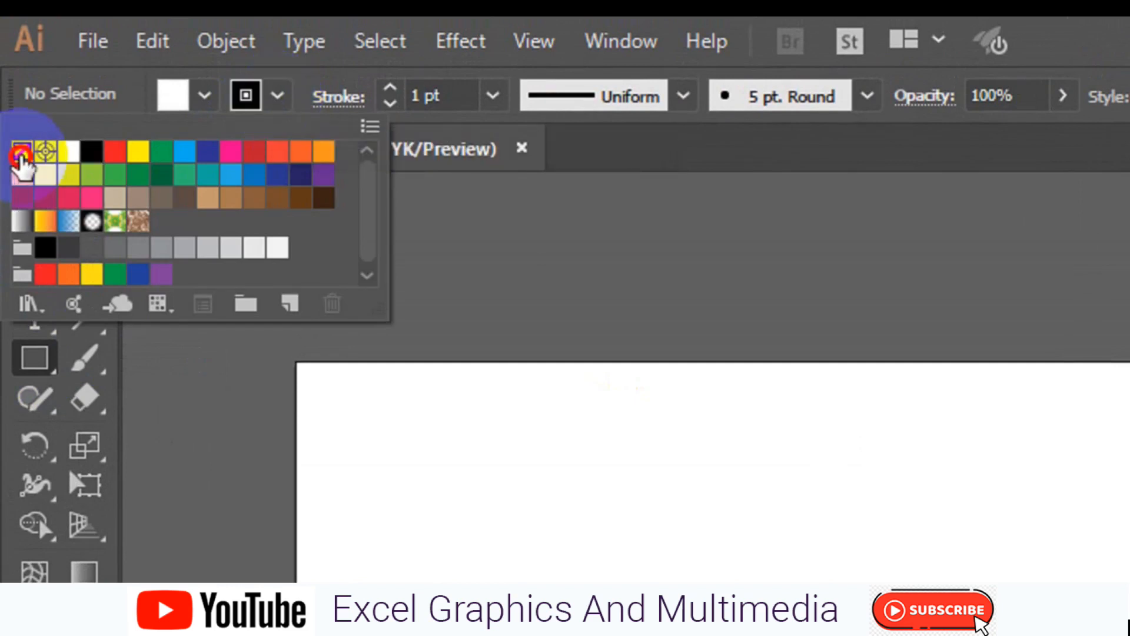
{"action": "left_click", "coordinate": [204, 97]}
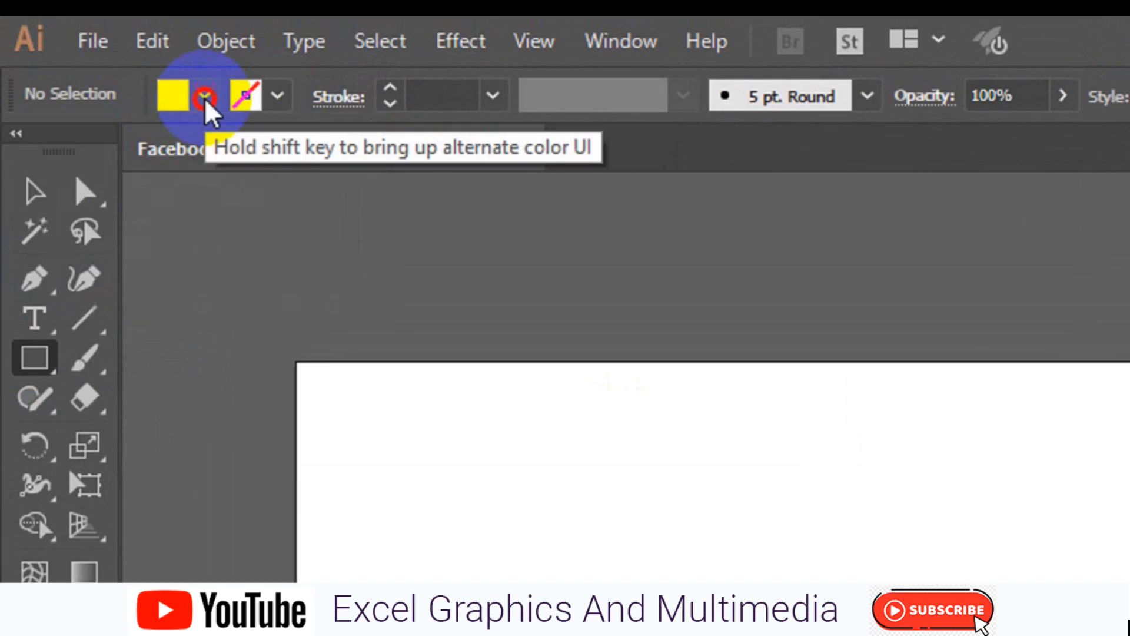
{"action": "left_click", "coordinate": [204, 98]}
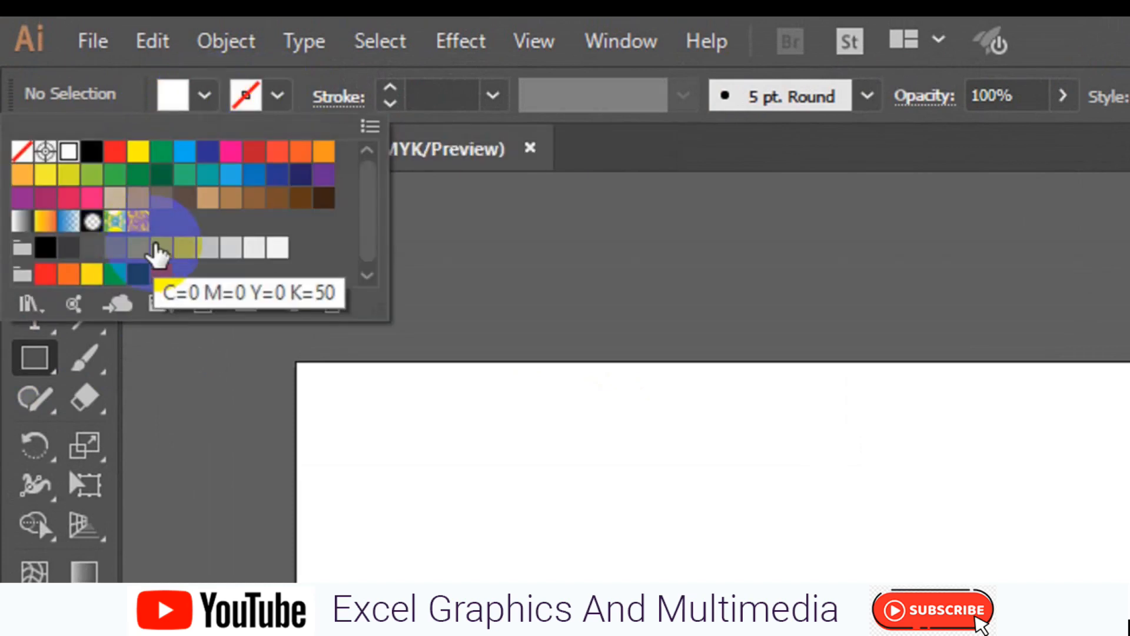
{"action": "left_click", "coordinate": [160, 247]}
{"action": "left_click", "coordinate": [44, 353]}
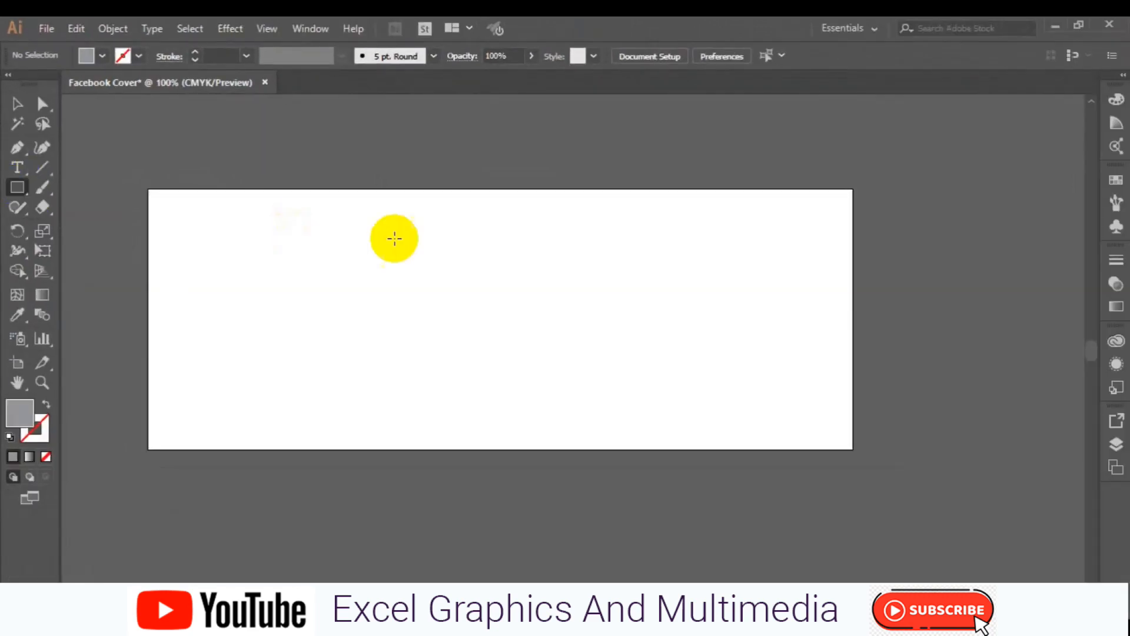
Draw a square about 318 px wide near the artboard's middle, extending below its lower edge, and round all corners to about 35.5 px
{"action": "left_click_drag", "start_coordinate": [394, 224], "coordinate": [658, 481]}
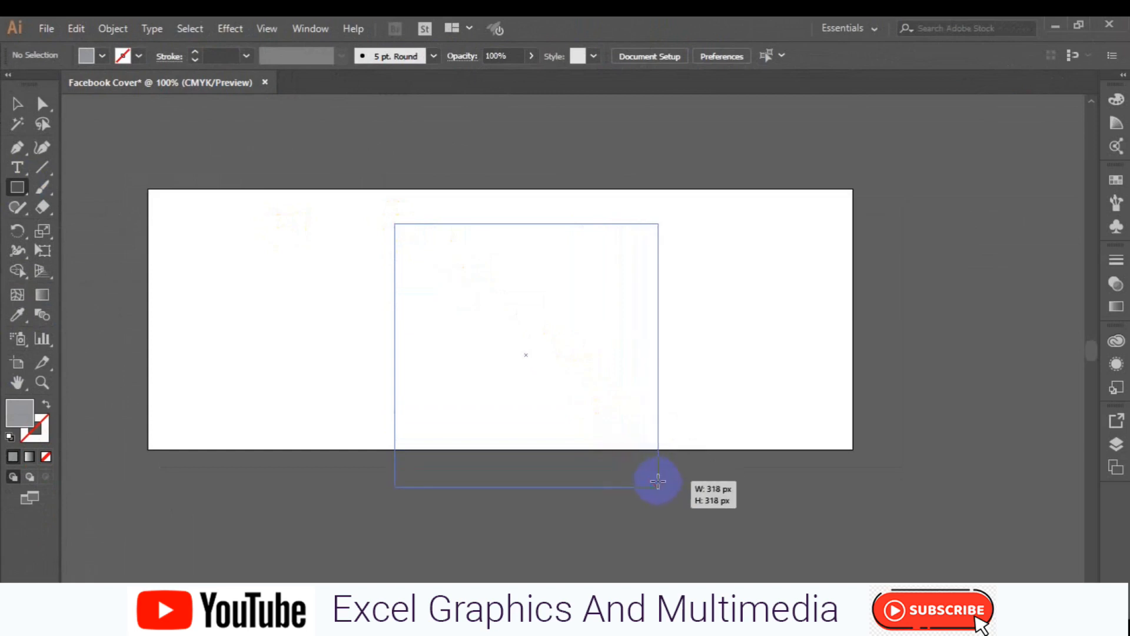
{"action": "left_click_drag", "start_coordinate": [658, 481], "coordinate": [659, 482]}
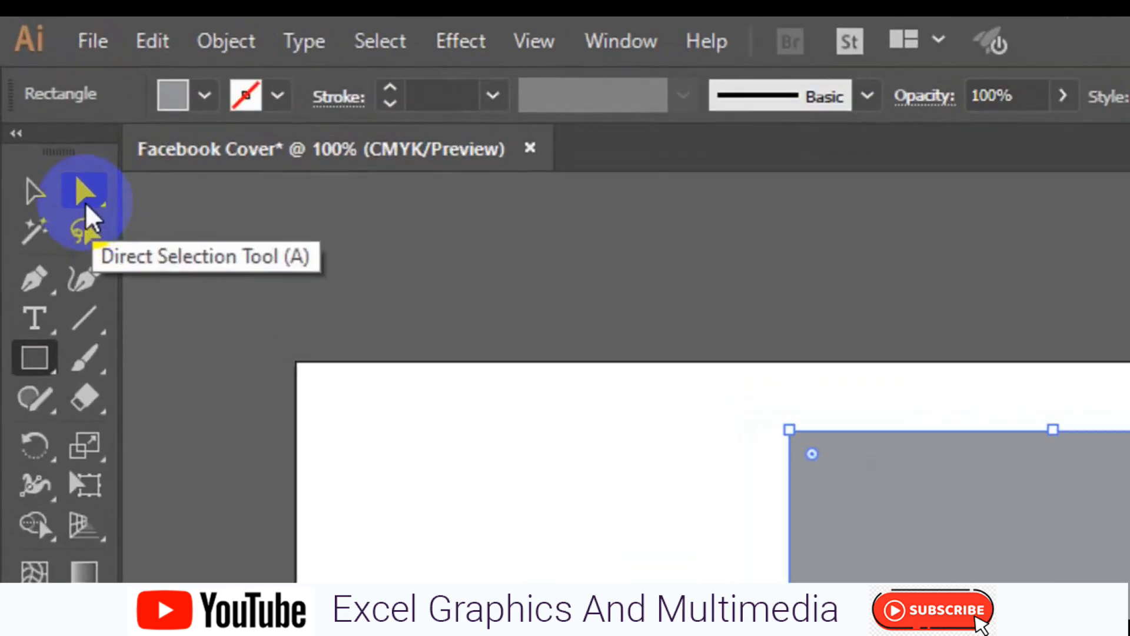
{"action": "left_click", "coordinate": [84, 203]}
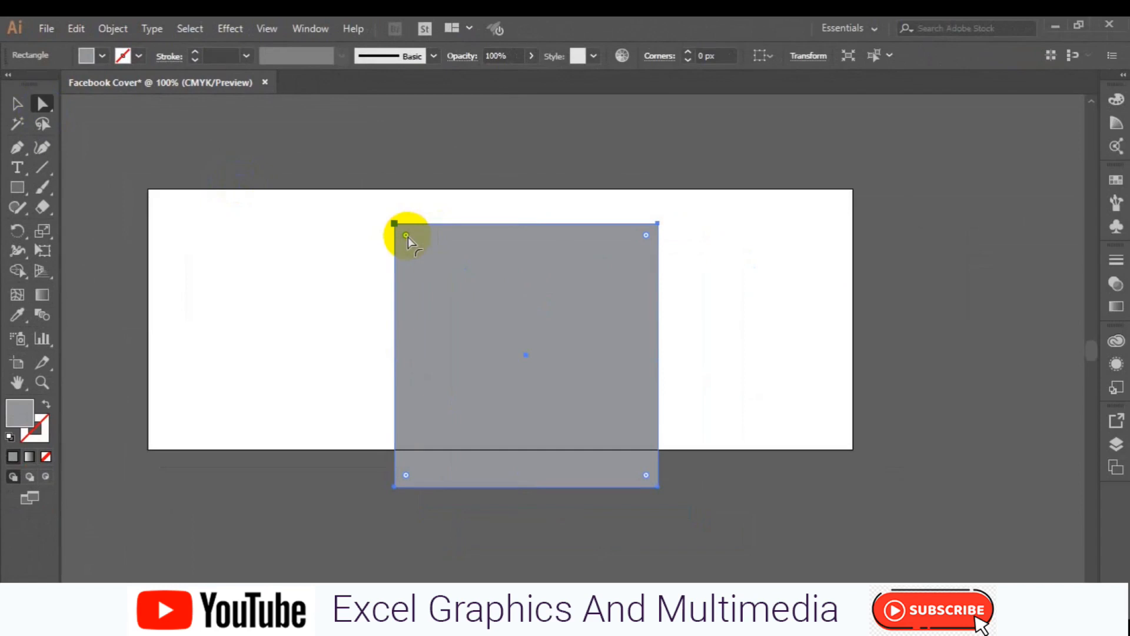
{"action": "left_click_drag", "start_coordinate": [411, 241], "coordinate": [424, 256]}
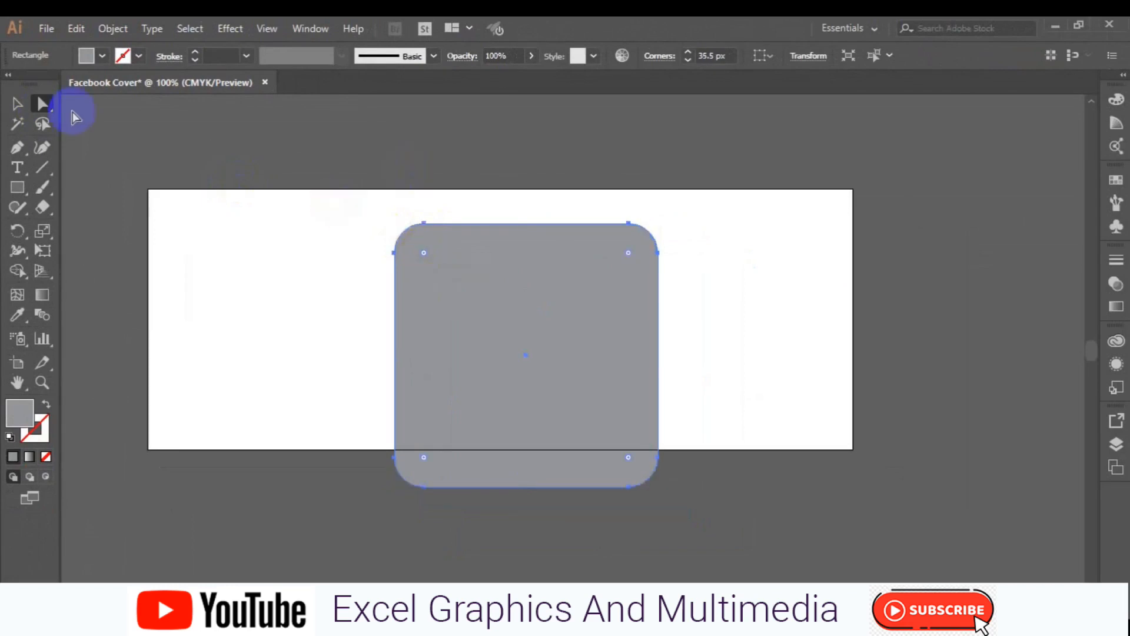
Move the rounded square up and slightly right so it spans nearly the full height of the artboard
{"action": "left_click", "coordinate": [22, 108]}
{"action": "left_click", "coordinate": [526, 357]}
{"action": "left_click_drag", "start_coordinate": [526, 356], "coordinate": [543, 294]}
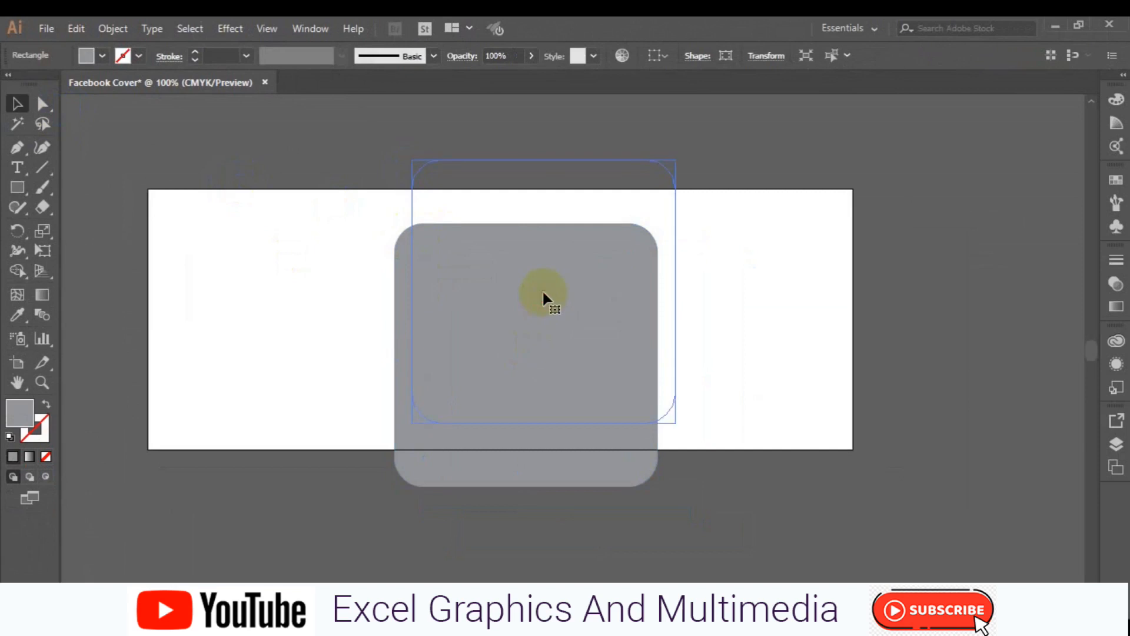
{"action": "left_click_drag", "start_coordinate": [552, 295], "coordinate": [550, 324]}
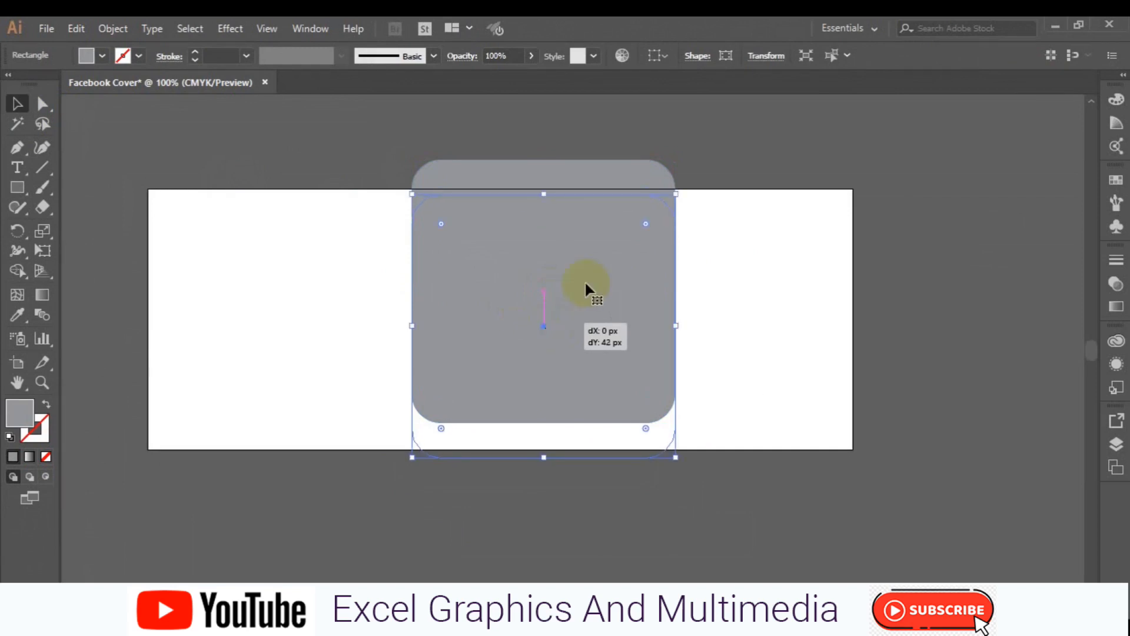
Deselect the rounded square and prepare the Rectangle tool with no fill and a black stroke
{"action": "left_click", "coordinate": [18, 195]}
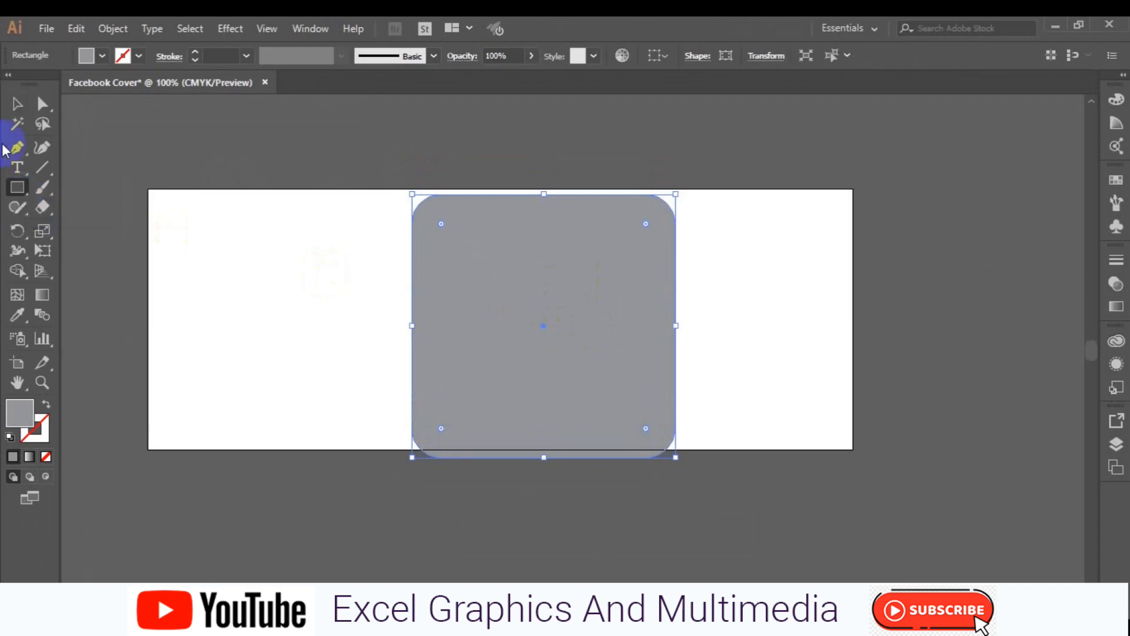
{"action": "left_click", "coordinate": [104, 58]}
{"action": "left_click", "coordinate": [15, 106]}
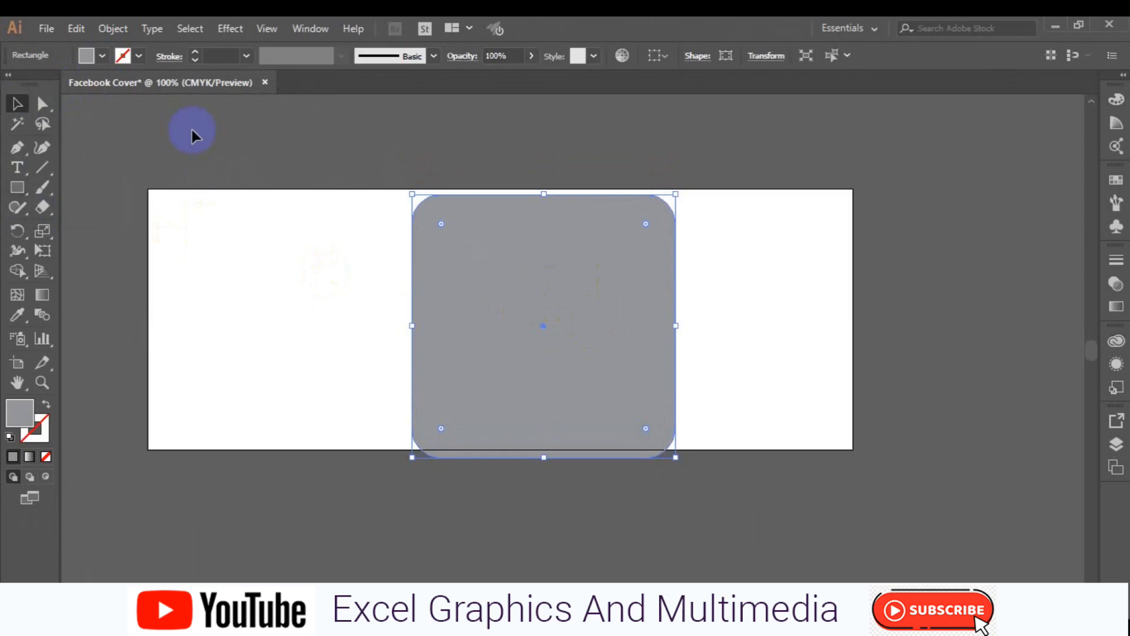
{"action": "left_click", "coordinate": [152, 170]}
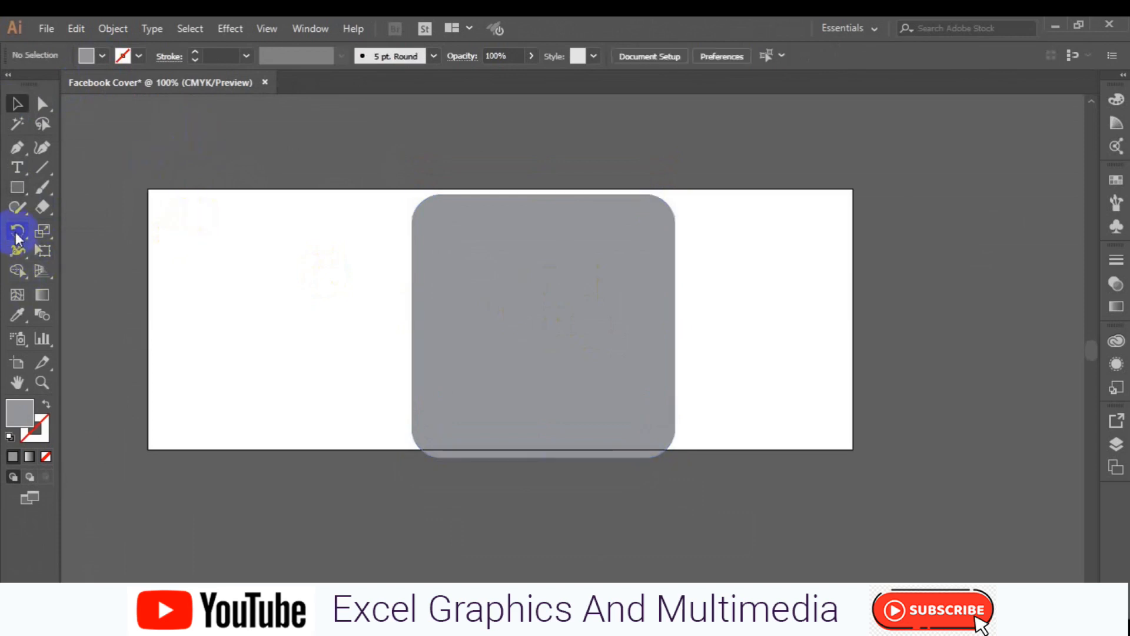
{"action": "left_click", "coordinate": [17, 193]}
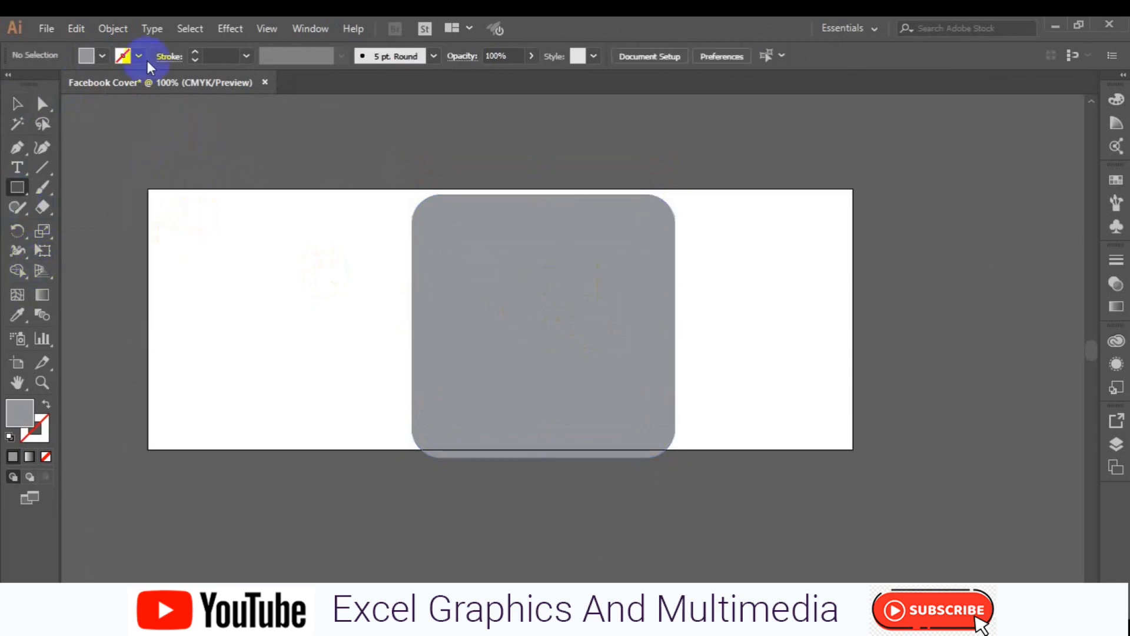
{"action": "left_click", "coordinate": [103, 57]}
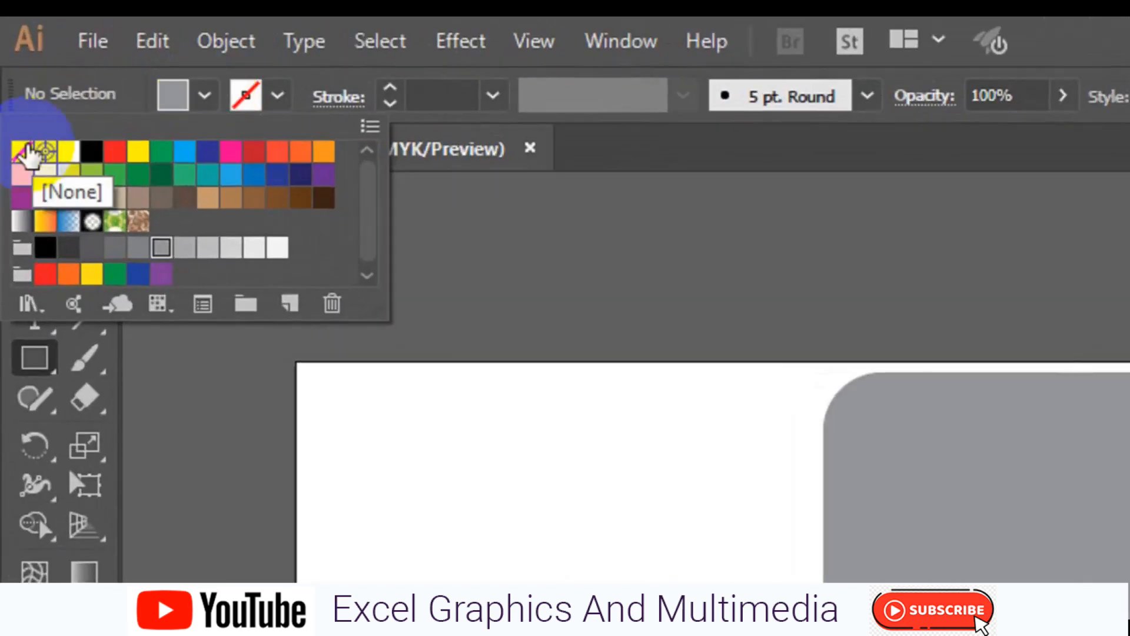
{"action": "left_click", "coordinate": [27, 148]}
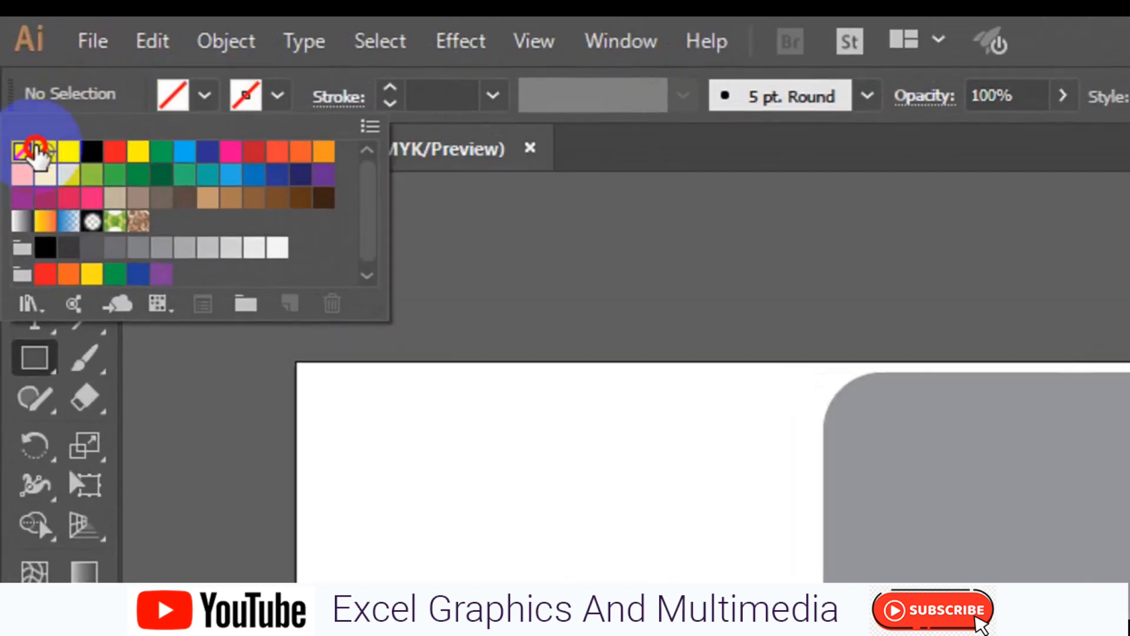
{"action": "left_click", "coordinate": [272, 102]}
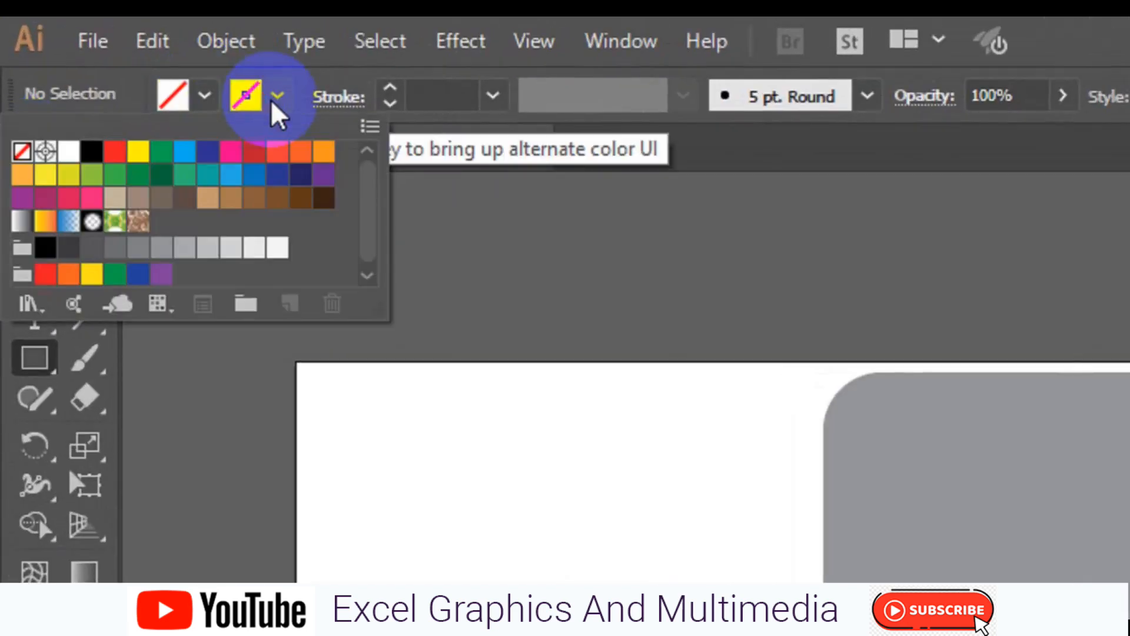
{"action": "left_click", "coordinate": [94, 171]}
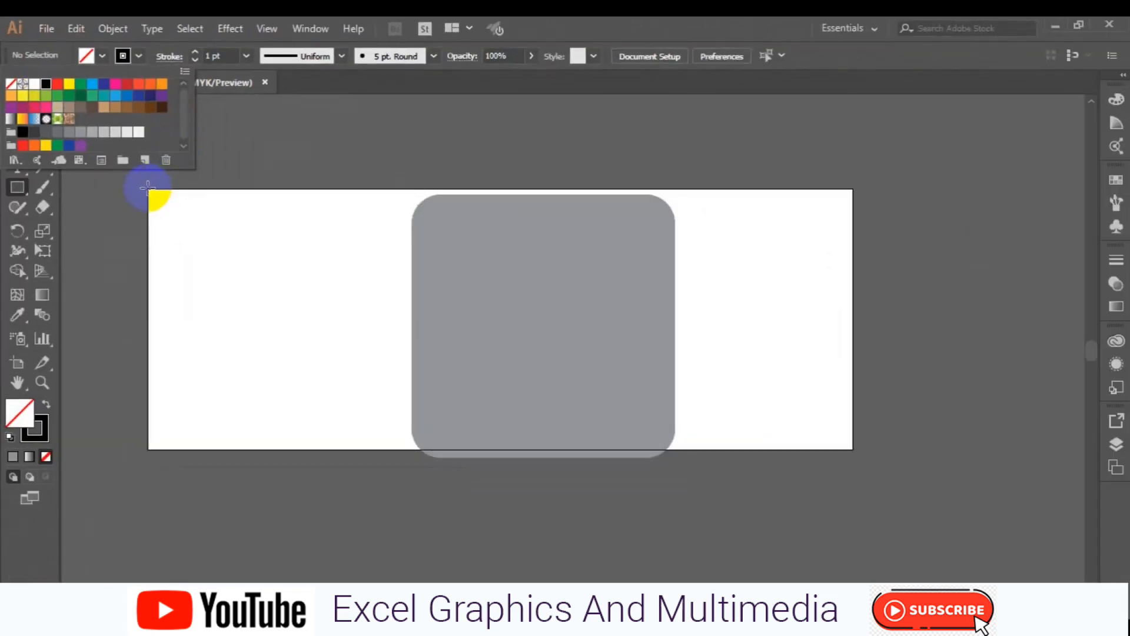
Draw an 851 x 315 px rectangle covering the whole artboard from corner to corner
{"action": "mouse_move", "coordinate": [148, 188]}
{"action": "left_mouse_down"}
{"action": "mouse_move", "coordinate": [265, 247]}
{"action": "mouse_move", "coordinate": [481, 297]}
{"action": "mouse_move", "coordinate": [662, 365]}
{"action": "mouse_move", "coordinate": [732, 376]}
{"action": "left_mouse_up"}
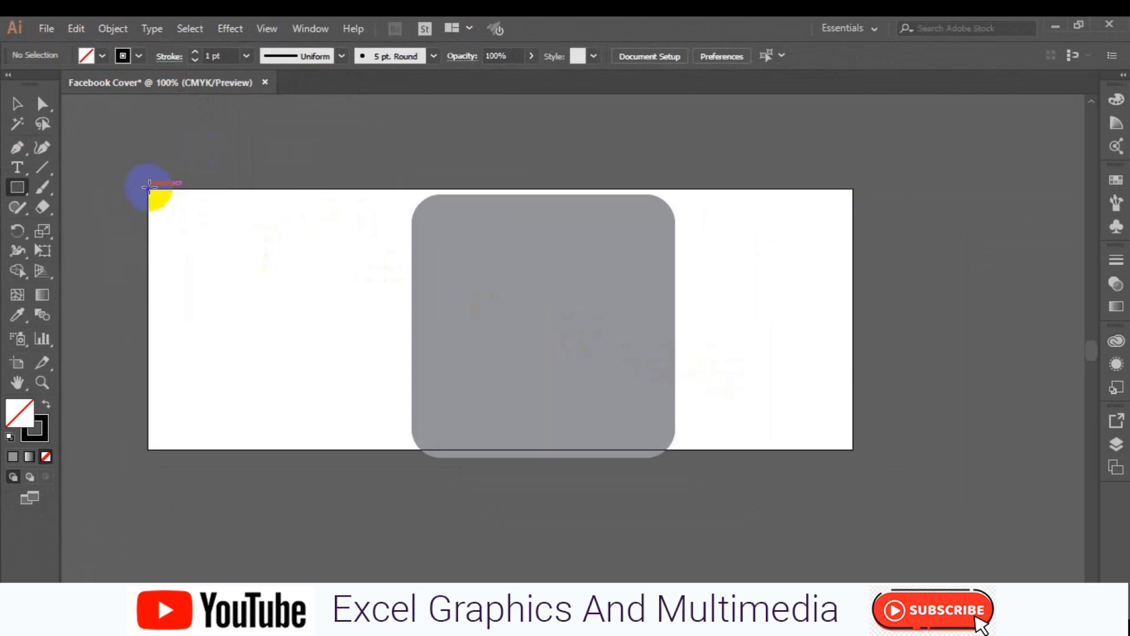
{"action": "left_click_drag", "start_coordinate": [149, 187], "coordinate": [850, 450]}
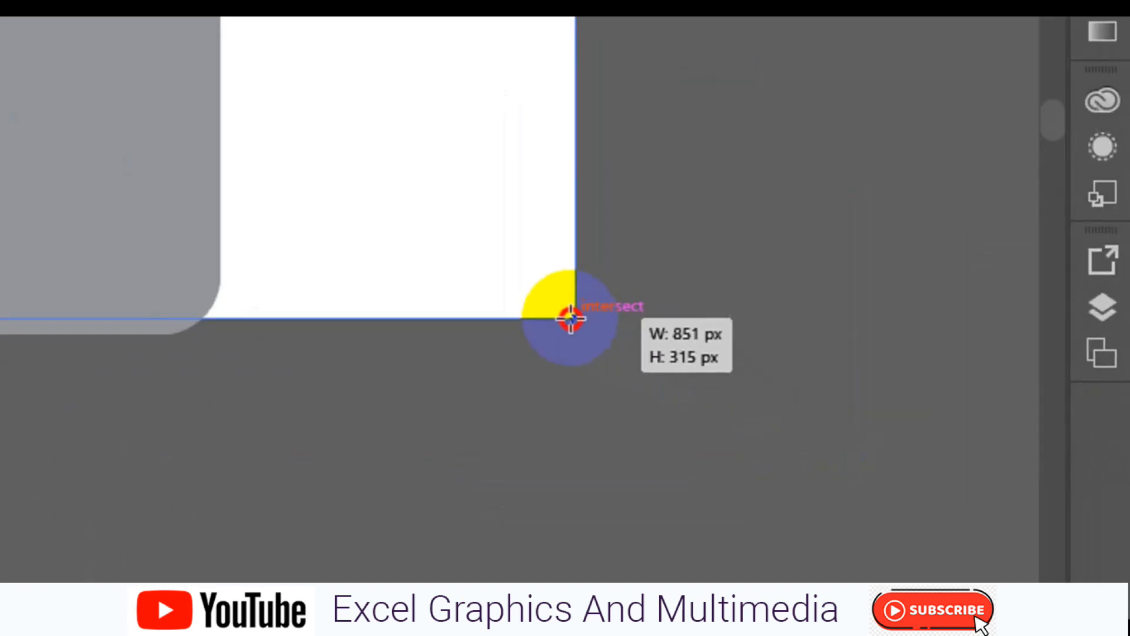
{"action": "left_click_drag", "start_coordinate": [571, 318], "coordinate": [571, 319]}
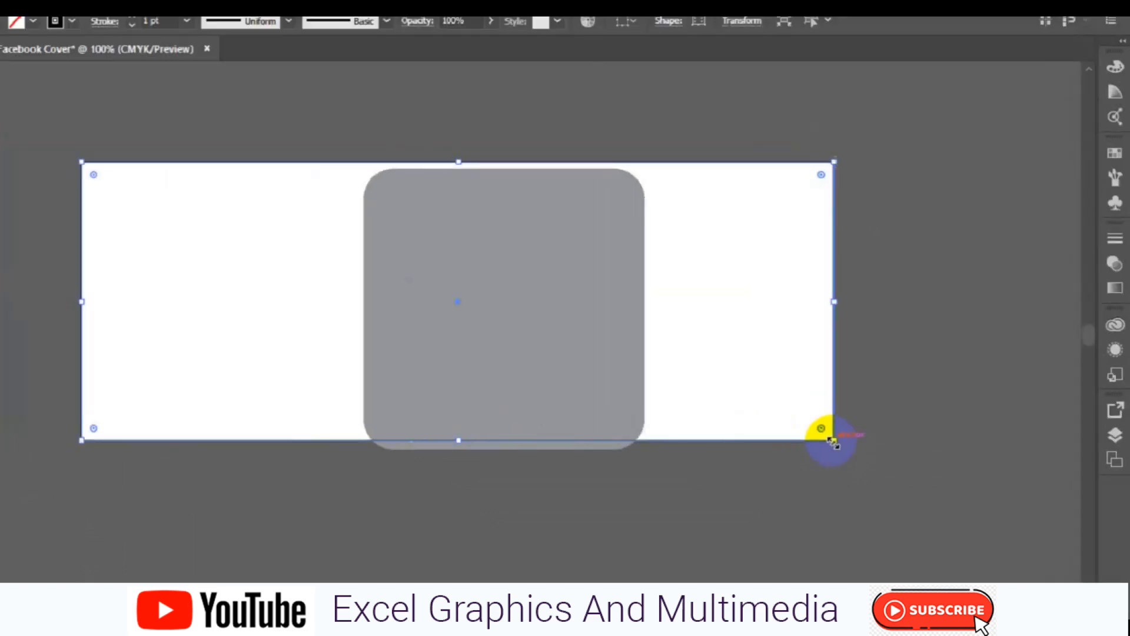
Select the outline rectangle and the rounded square and align their centers vertically and horizontally
{"action": "left_click", "coordinate": [17, 105]}
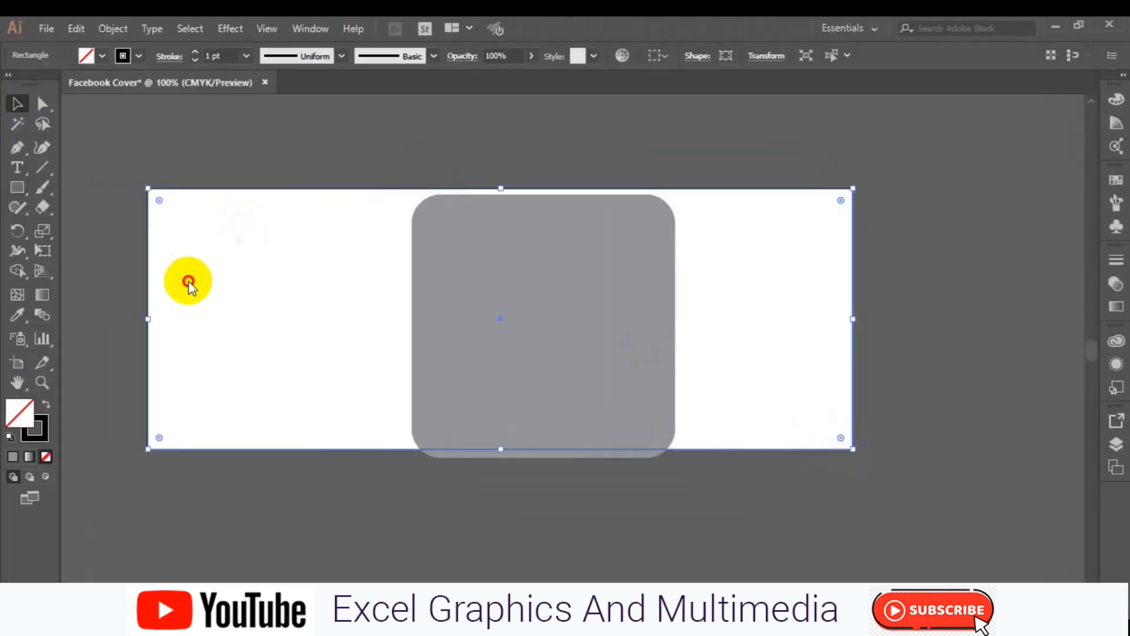
{"action": "left_click", "coordinate": [576, 372]}
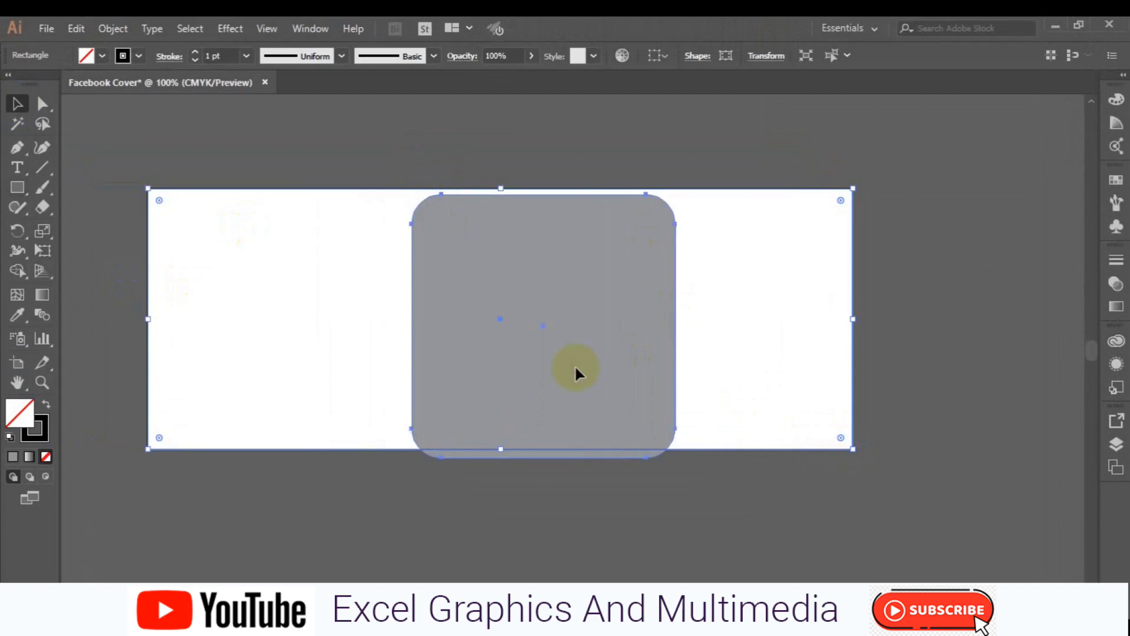
{"action": "left_click", "coordinate": [576, 371], "text": "shift"}
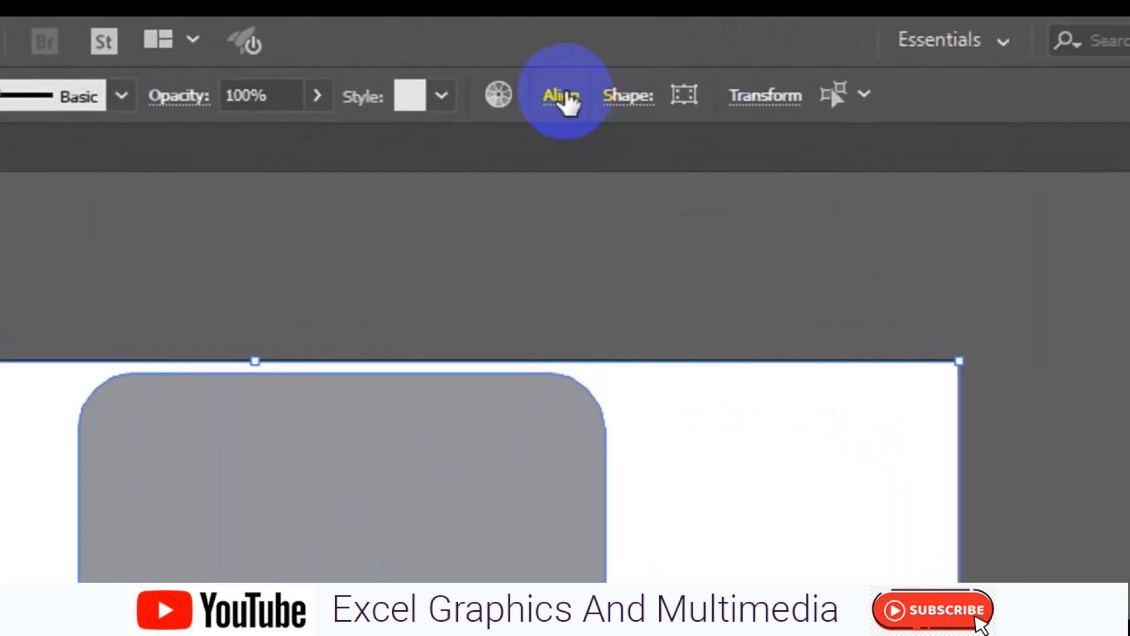
{"action": "left_click", "coordinate": [655, 56]}
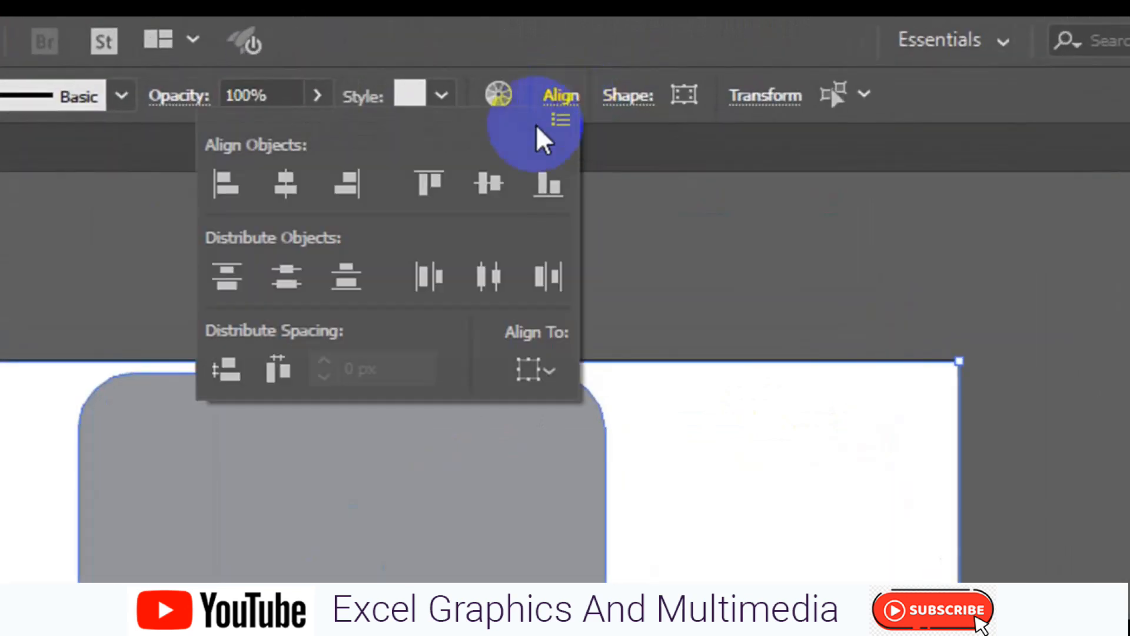
{"action": "left_click", "coordinate": [510, 181]}
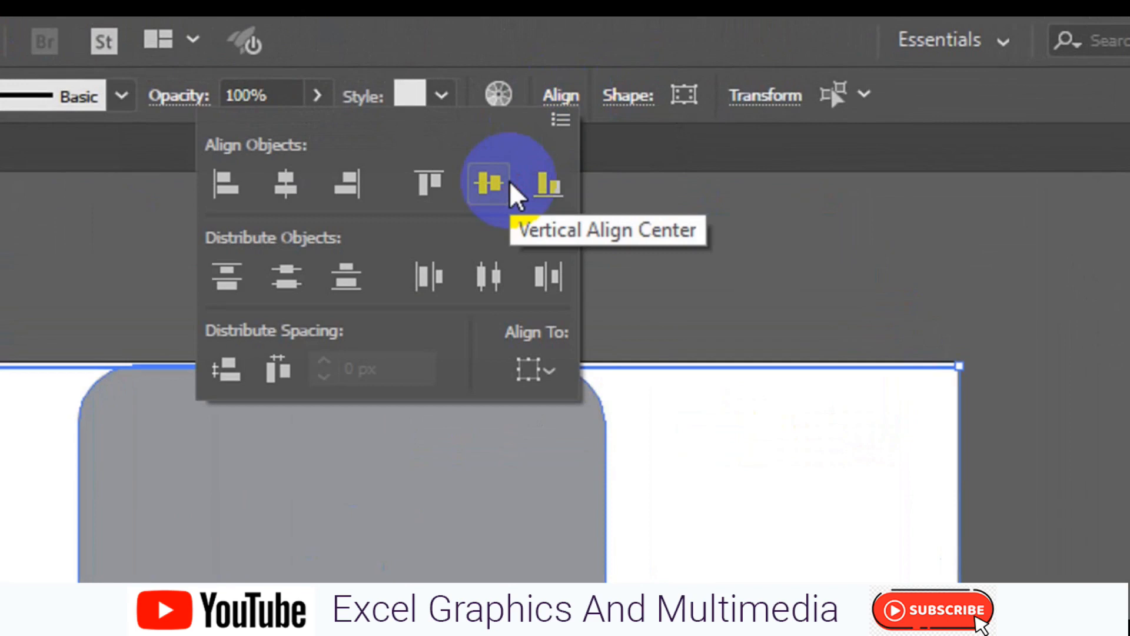
{"action": "left_click", "coordinate": [292, 195]}
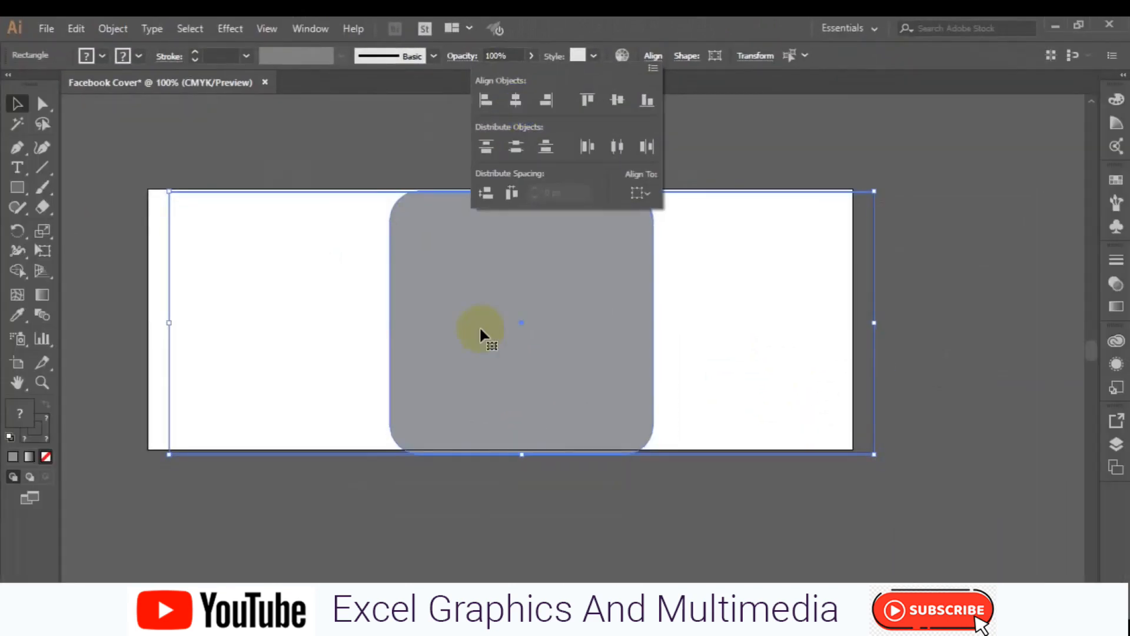
Move the aligned shapes together so the rectangle matches the artboard edges, and deselect them
{"action": "left_click", "coordinate": [497, 332]}
{"action": "left_click_drag", "start_coordinate": [496, 332], "coordinate": [478, 331]}
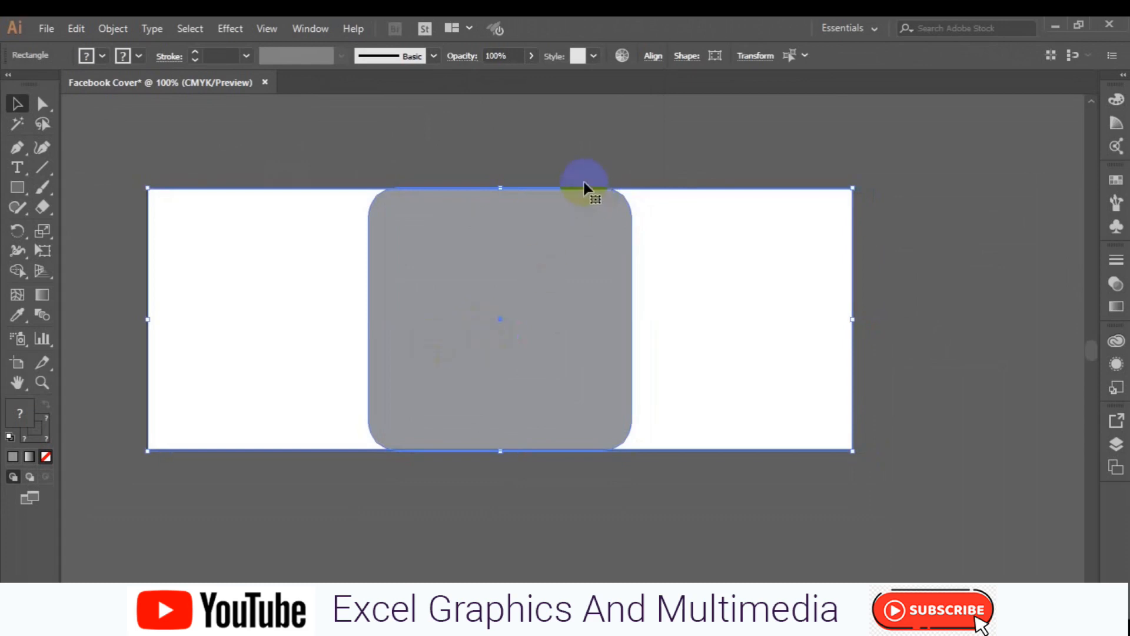
{"action": "key", "text": "ctrl+shift+a"}
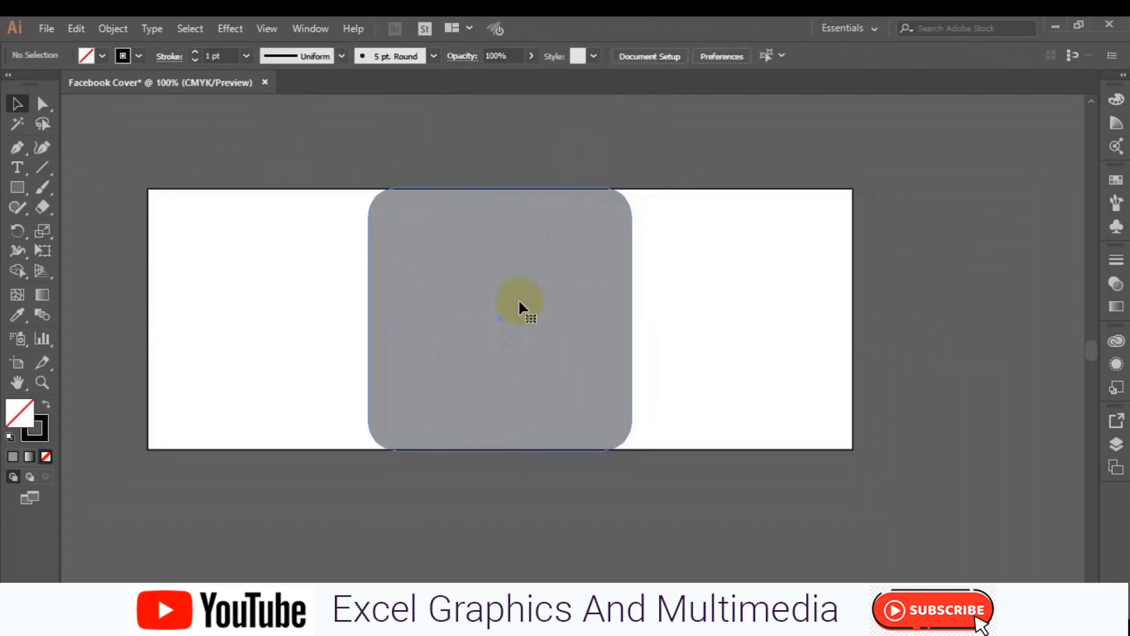
Rotate the rounded square clockwise into a slightly tilted diamond and shift it a little right of the artboard's center
{"action": "left_click", "coordinate": [520, 307]}
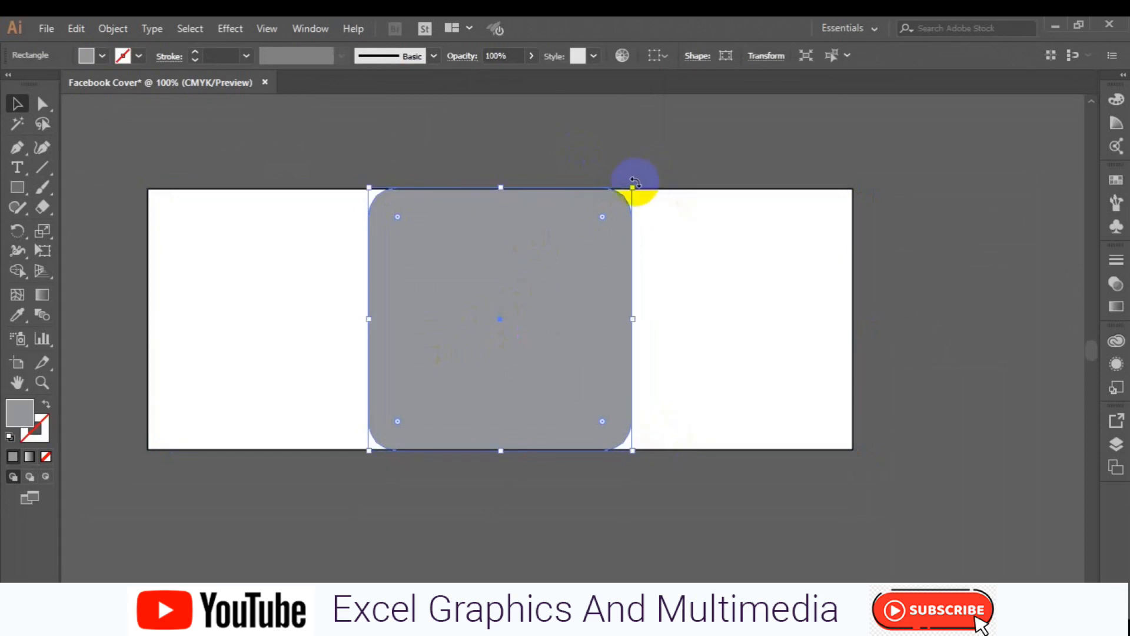
{"action": "left_click_drag", "start_coordinate": [635, 183], "coordinate": [719, 339]}
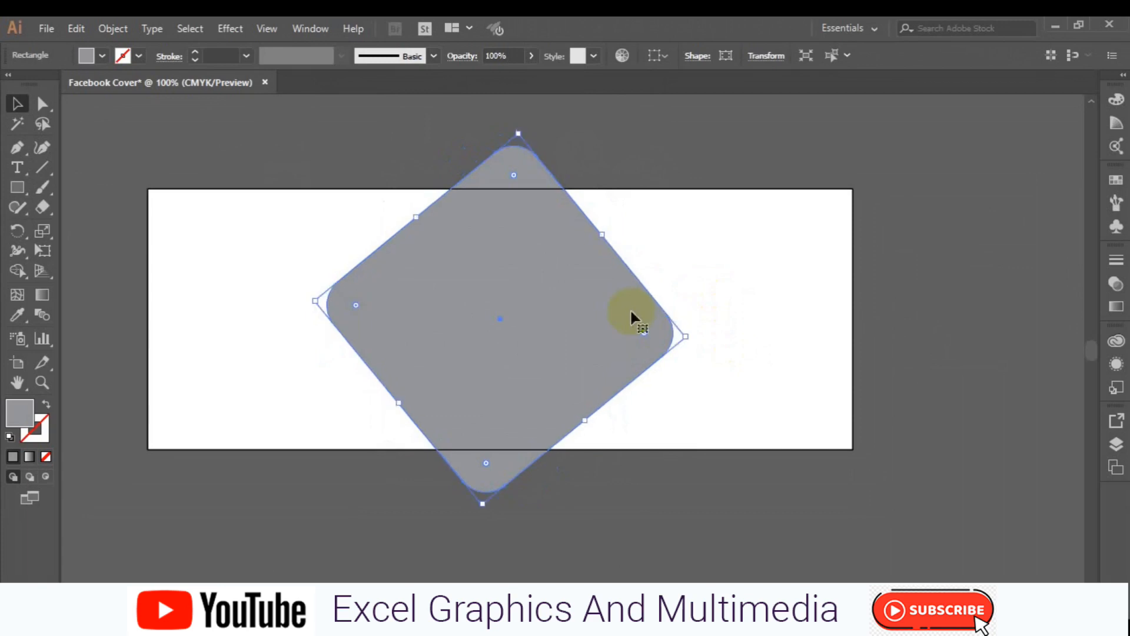
{"action": "left_click_drag", "start_coordinate": [506, 321], "coordinate": [544, 319]}
{"action": "key", "text": "Right"}
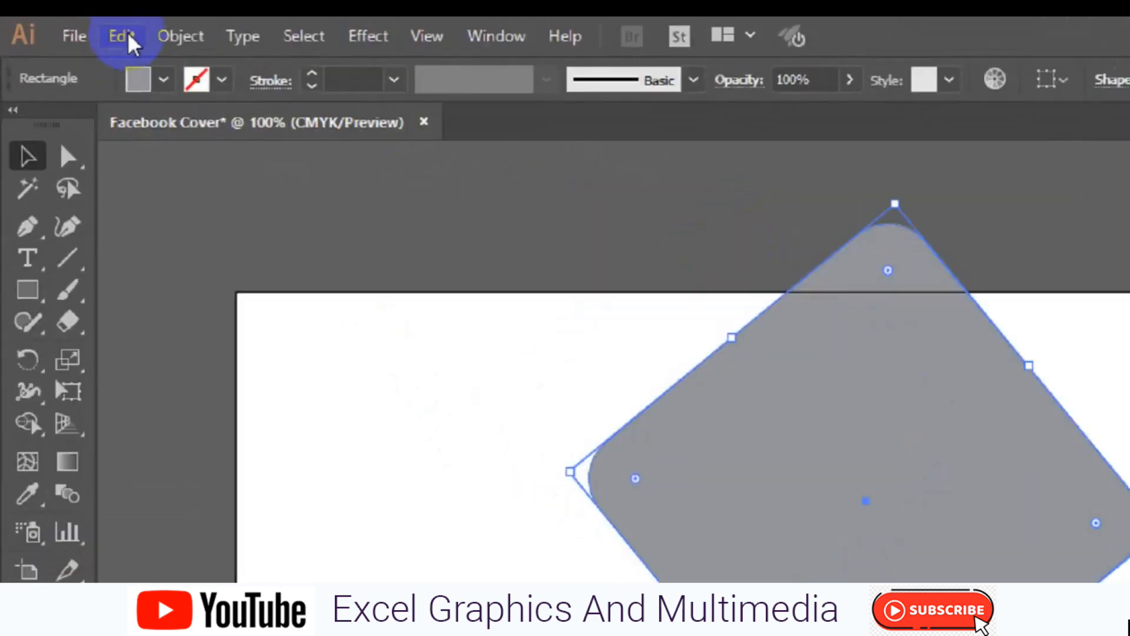
Copy the gray diamond, paste it in place, and shrink the copy around its center to about 303 px square
{"action": "left_click", "coordinate": [80, 29]}
{"action": "left_click", "coordinate": [227, 214]}
{"action": "left_click", "coordinate": [154, 42]}
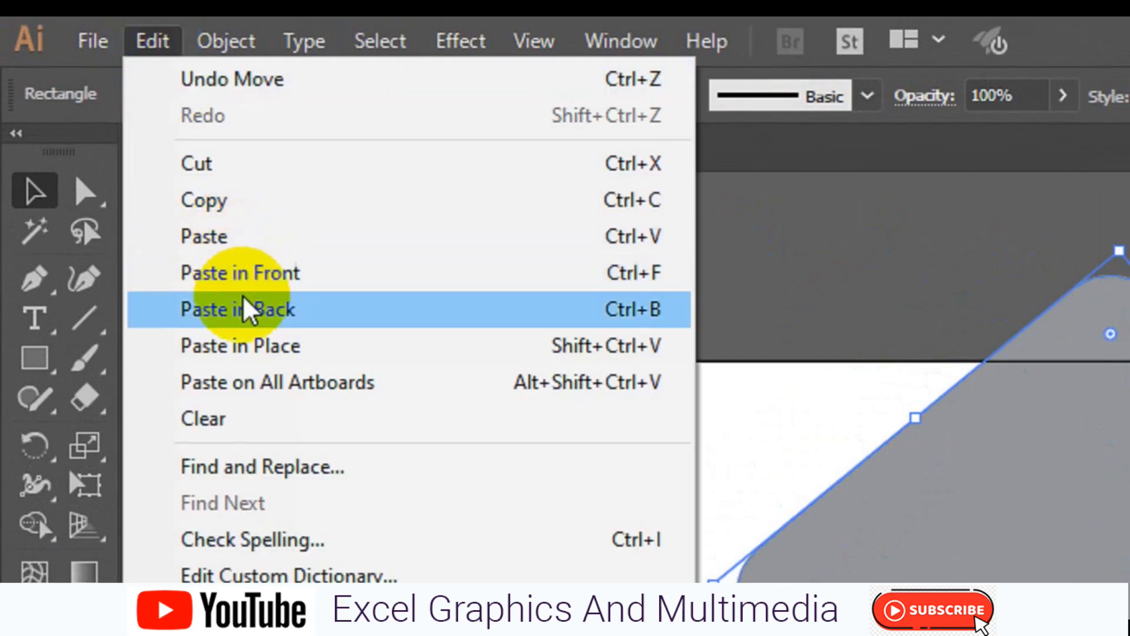
{"action": "left_click", "coordinate": [247, 346]}
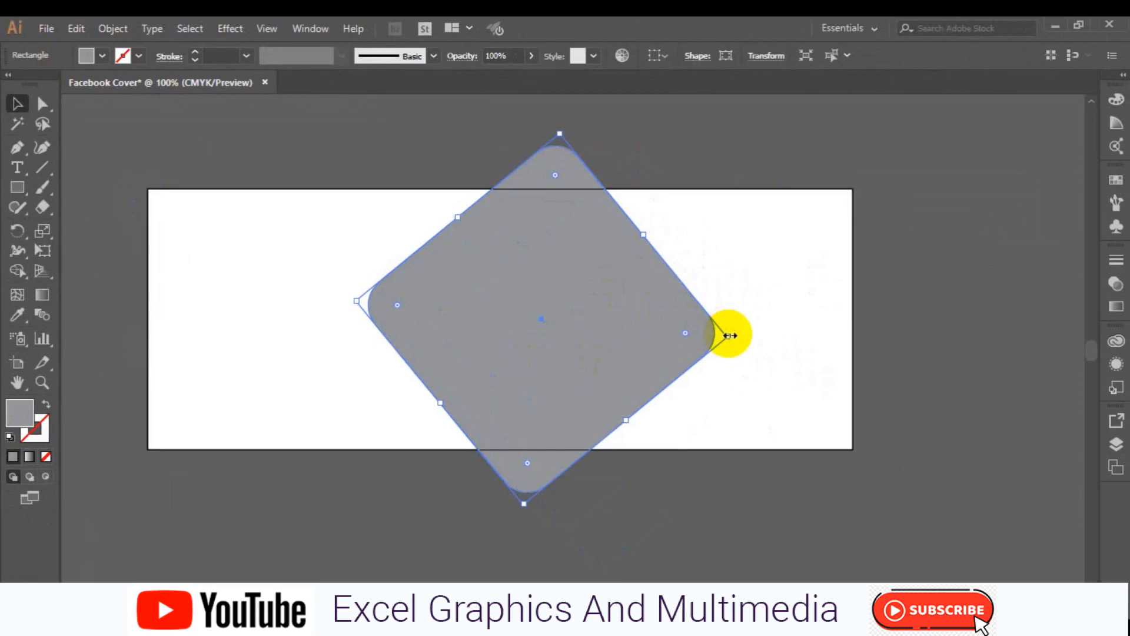
{"action": "left_click_drag", "start_coordinate": [730, 339], "coordinate": [720, 335]}
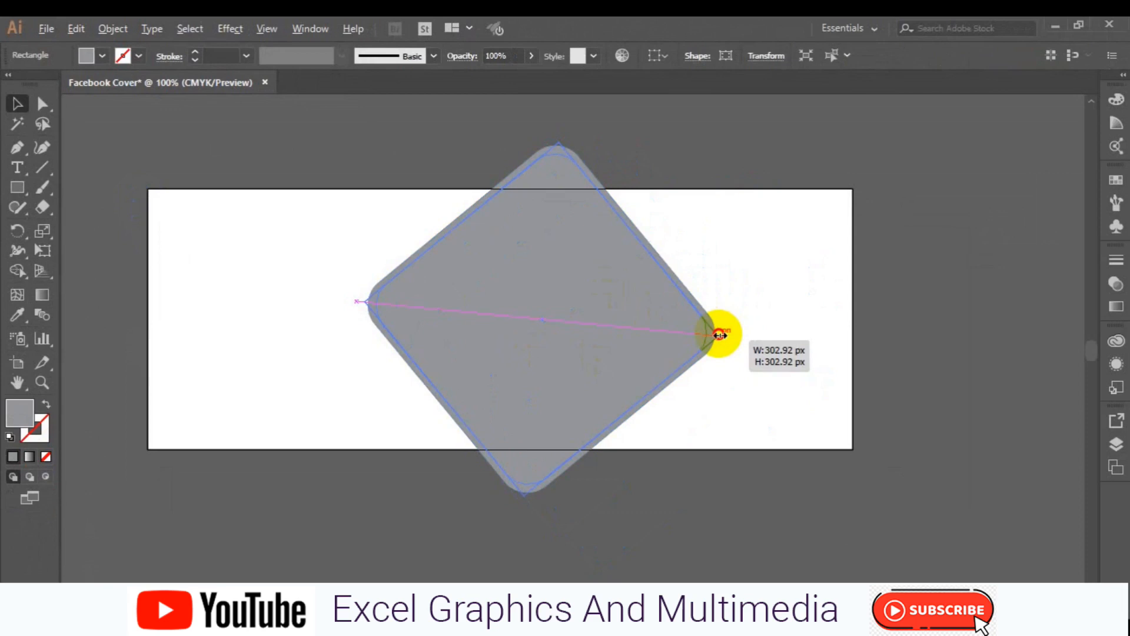
{"action": "left_click_drag", "start_coordinate": [719, 335], "coordinate": [721, 335]}
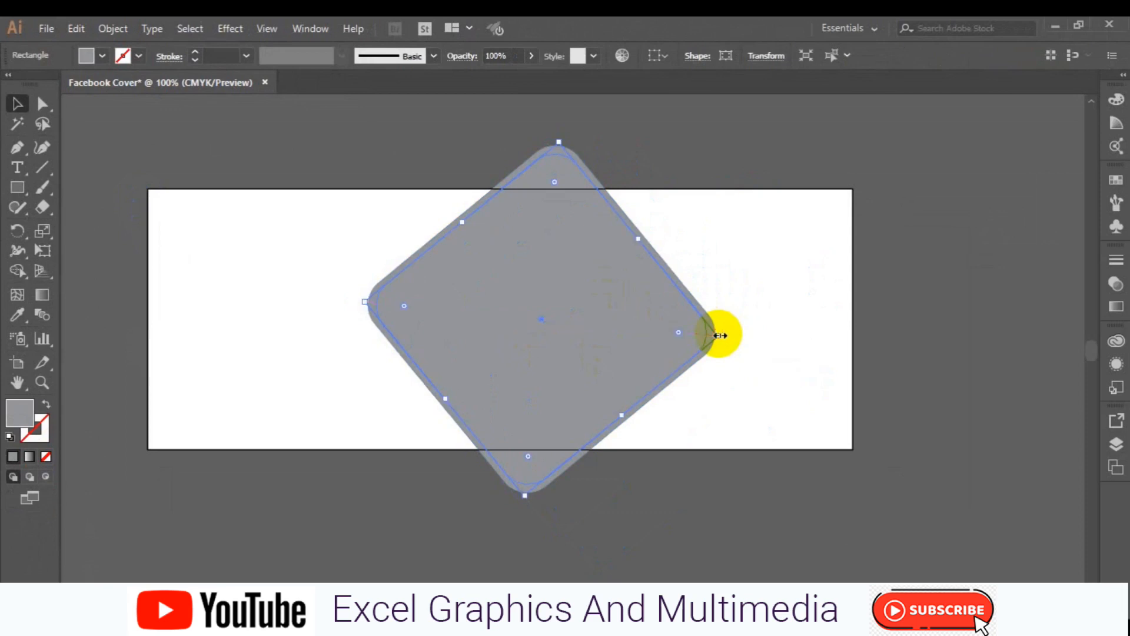
Fill the larger diamond behind the copy with a very light gray so it forms a border
{"action": "left_click", "coordinate": [383, 355]}
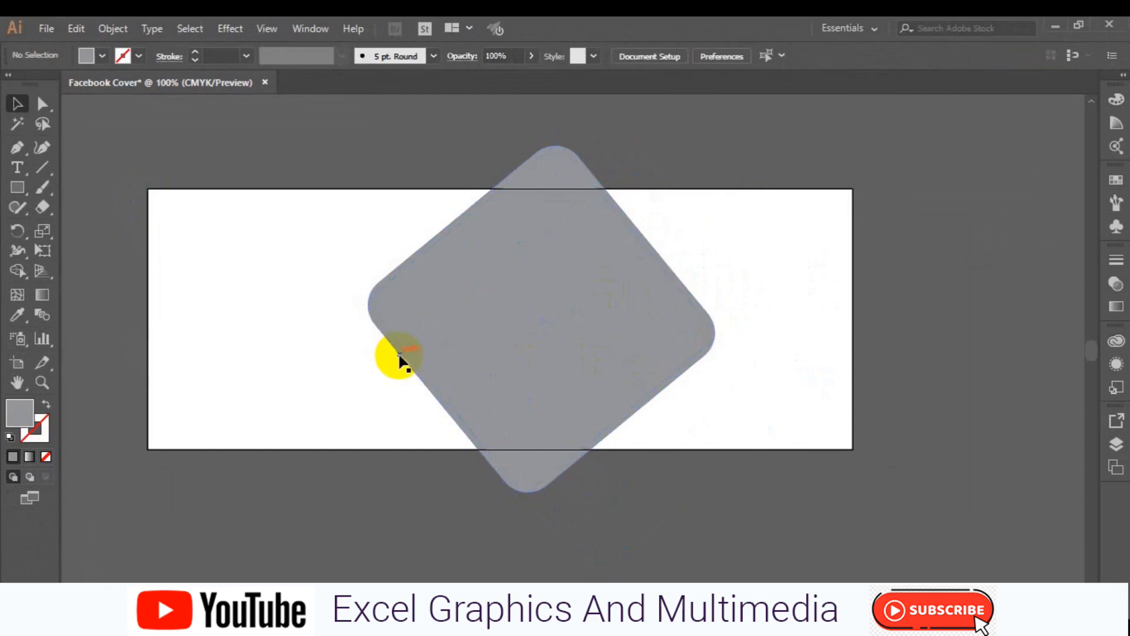
{"action": "left_click", "coordinate": [399, 355]}
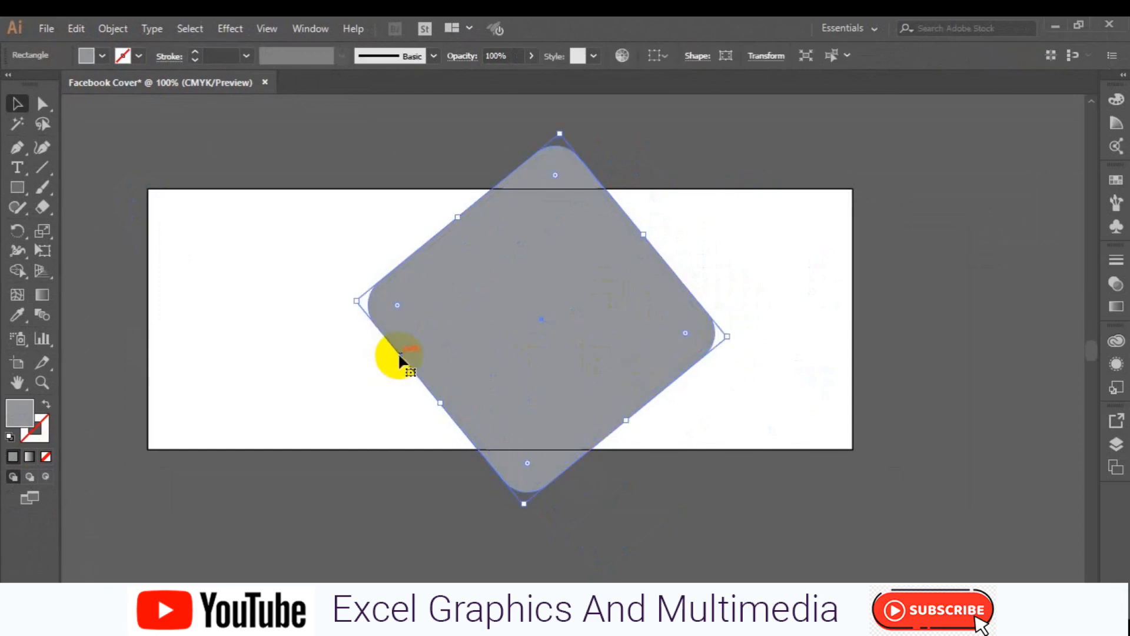
{"action": "left_click", "coordinate": [101, 56]}
{"action": "left_click", "coordinate": [127, 132]}
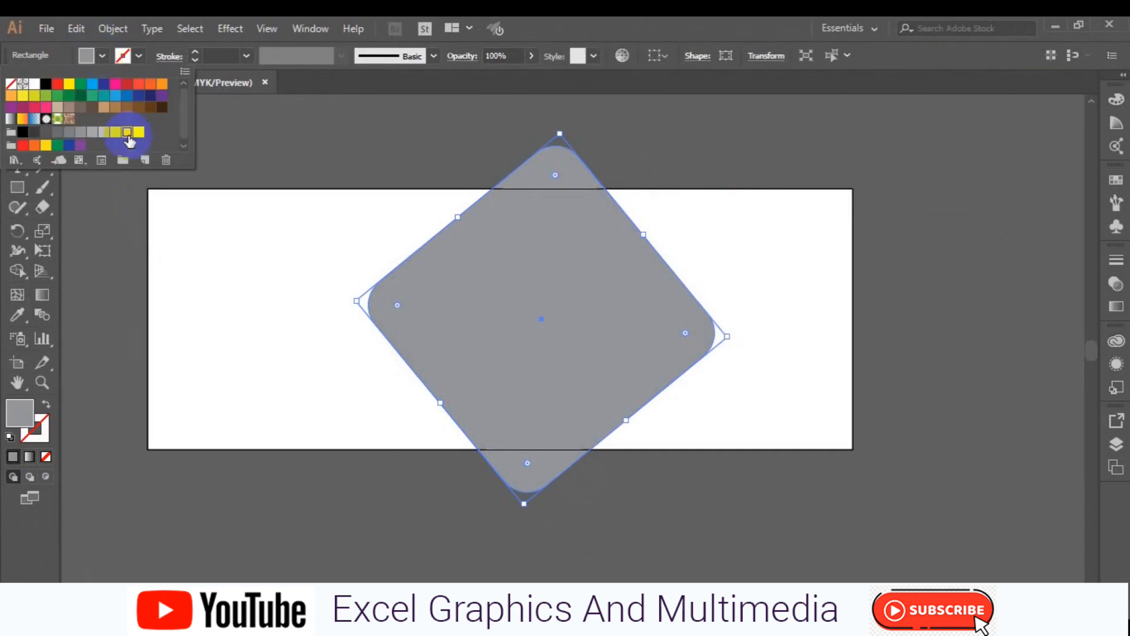
{"action": "left_click", "coordinate": [272, 238]}
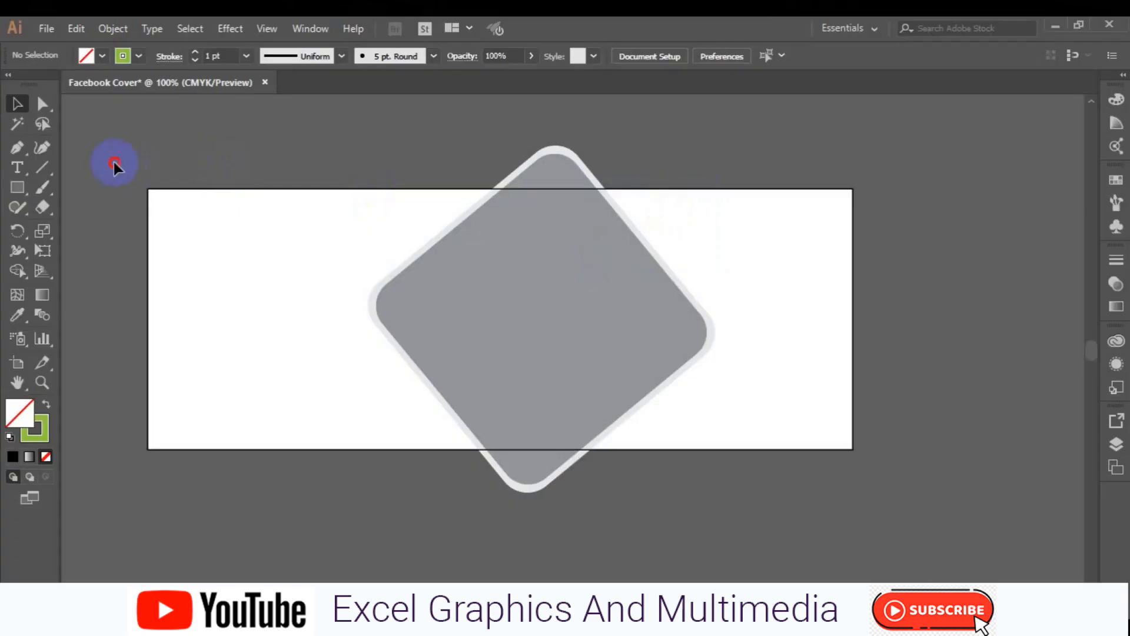
Select the outline rectangle and both diamonds together and activate the Shape Builder tool
{"action": "left_click_drag", "start_coordinate": [114, 162], "coordinate": [372, 317]}
{"action": "left_click", "coordinate": [17, 270]}
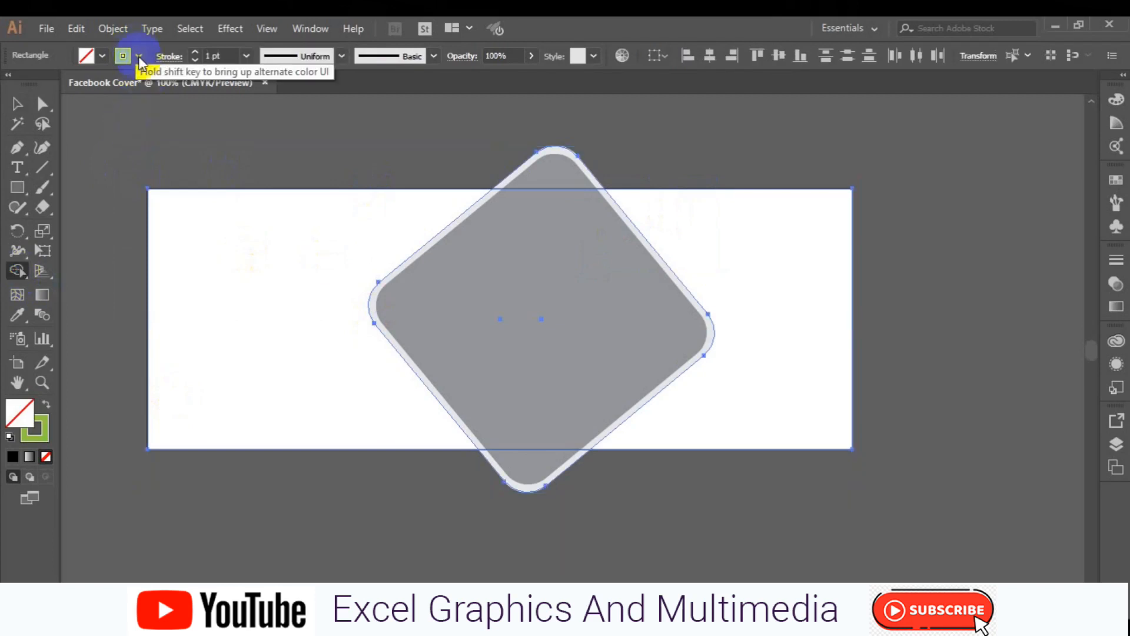
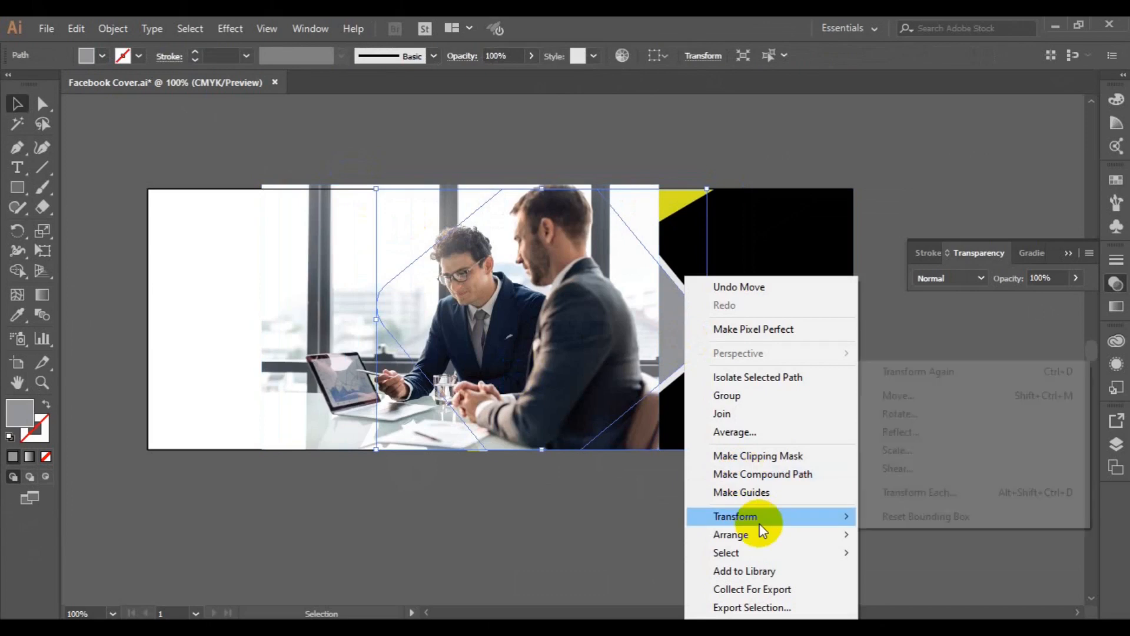
Bring the gray diamond in front of the photo and lower its opacity to 24%
{"action": "mouse_move", "coordinate": [760, 532]}
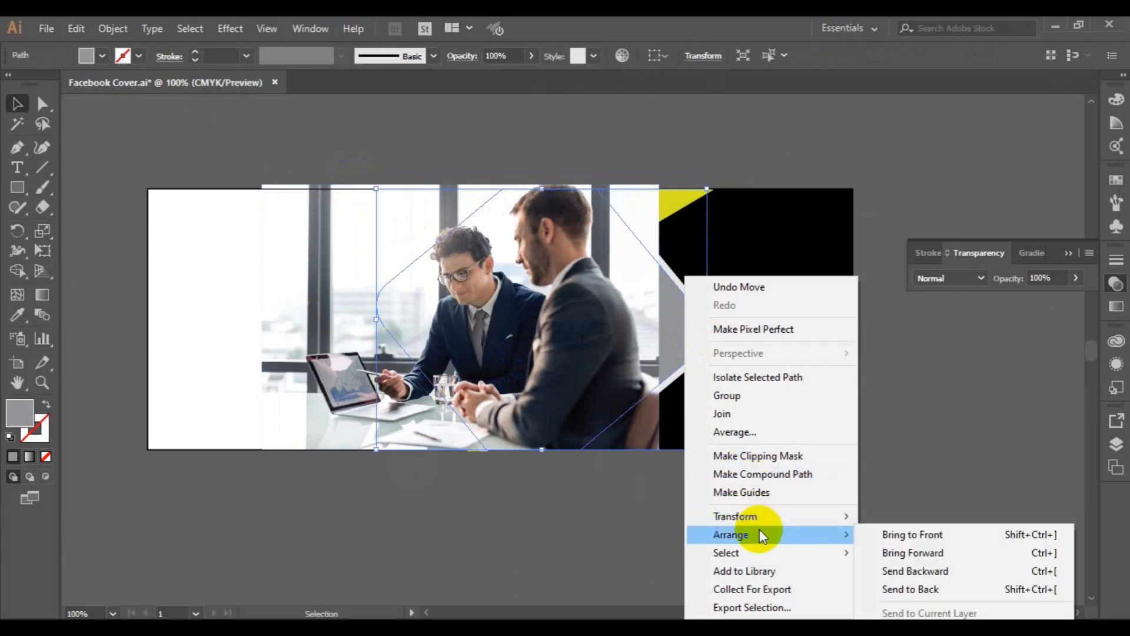
{"action": "left_click", "coordinate": [912, 538]}
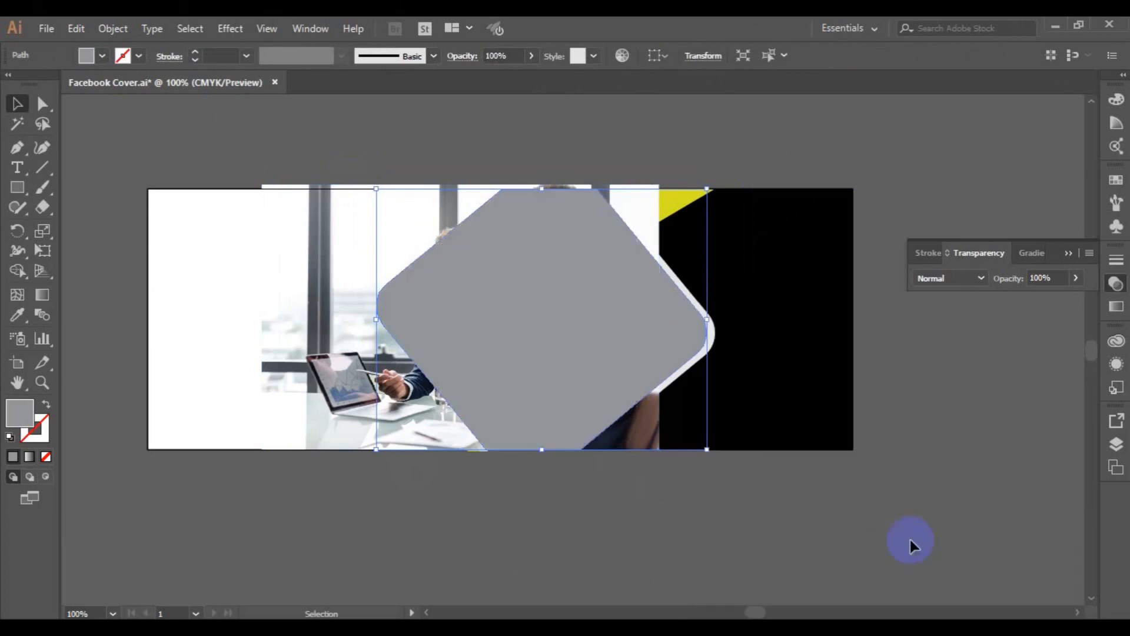
{"action": "left_click", "coordinate": [1080, 277]}
{"action": "left_click", "coordinate": [1044, 310]}
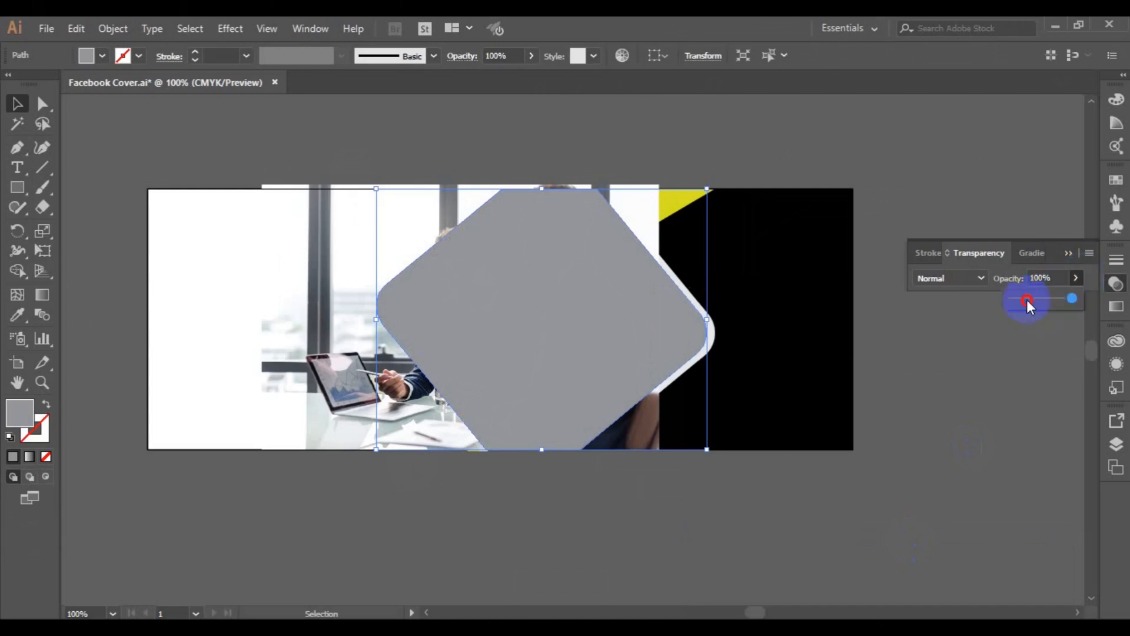
{"action": "left_click", "coordinate": [1026, 299]}
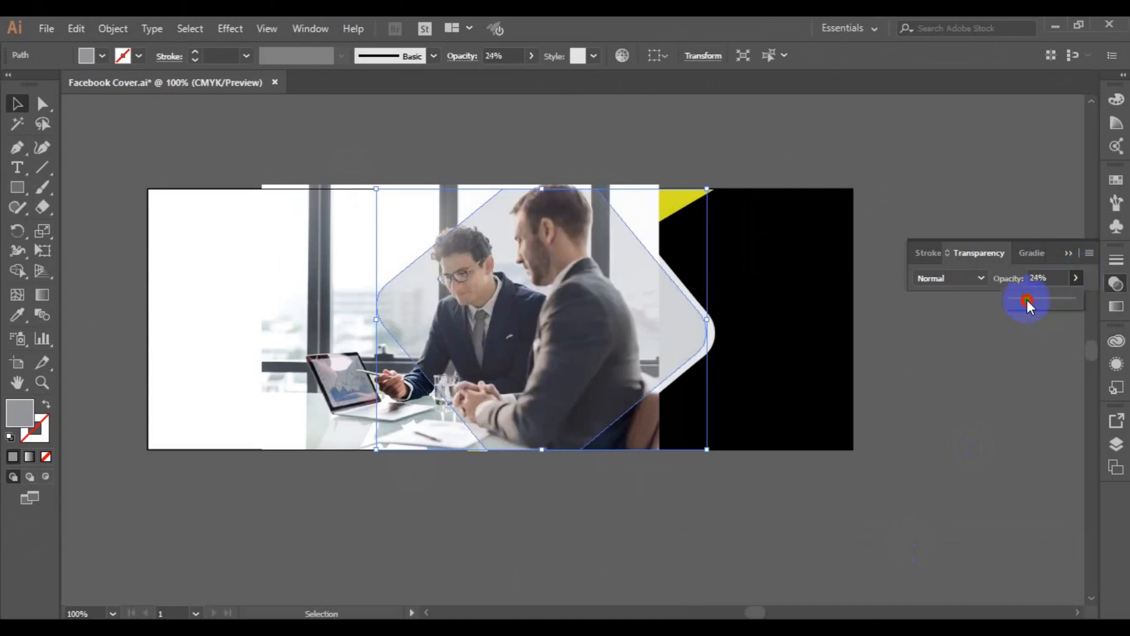
{"action": "left_click", "coordinate": [913, 391]}
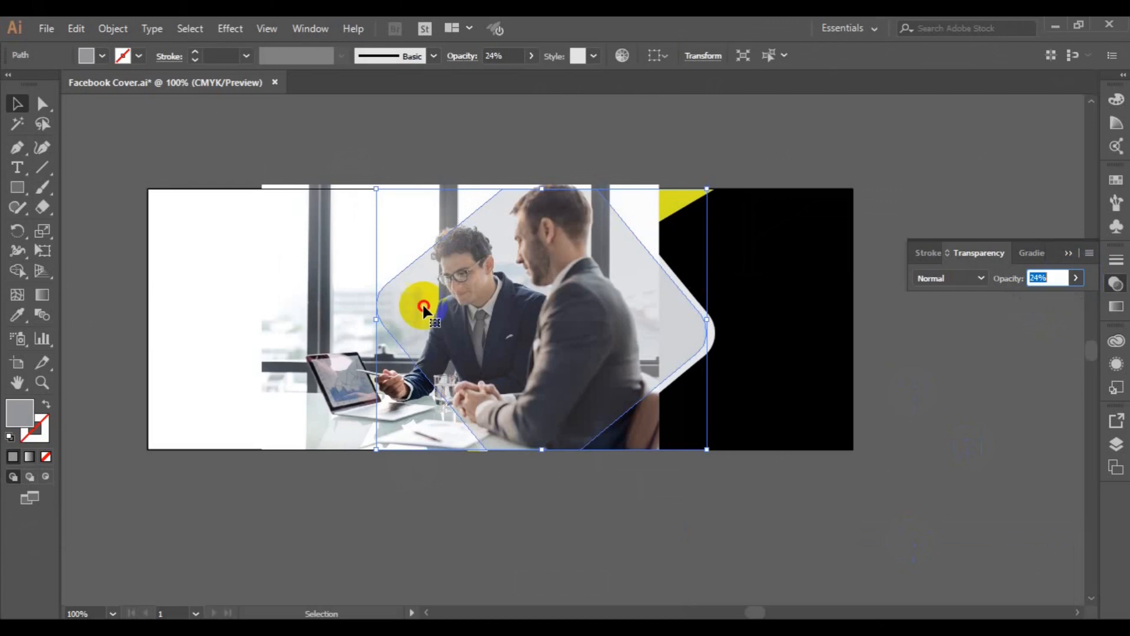
{"action": "left_click", "coordinate": [238, 311]}
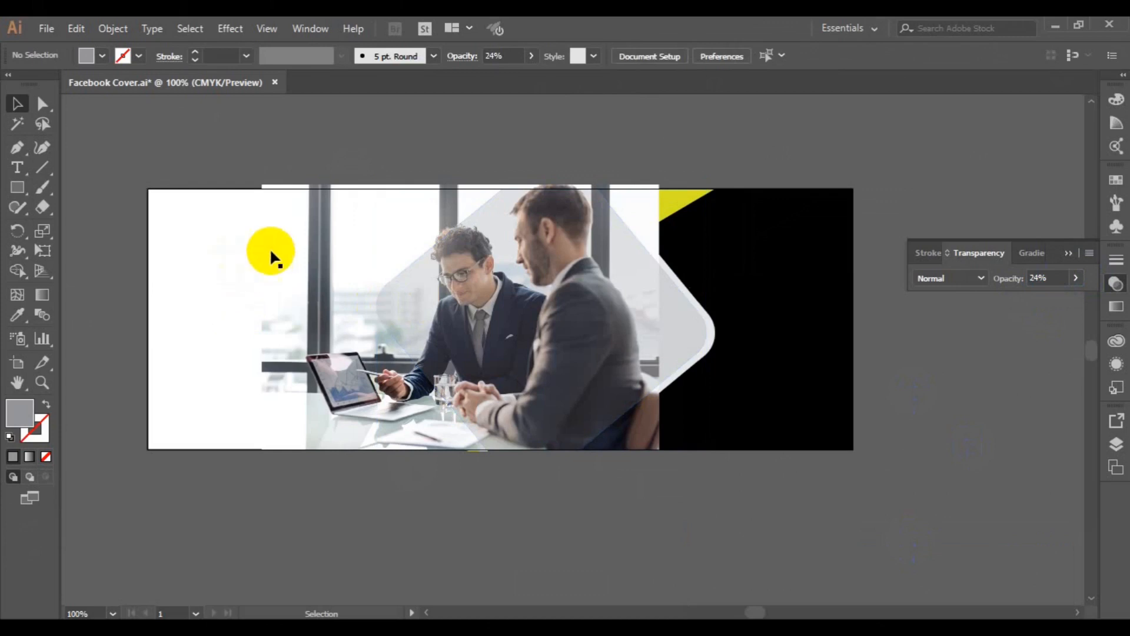
Shift the photo right, to about X 445 px, so that both men sit within the semi-transparent diamond
{"action": "left_click", "coordinate": [340, 274]}
{"action": "left_click_drag", "start_coordinate": [340, 277], "coordinate": [434, 279]}
{"action": "left_click_drag", "start_coordinate": [625, 317], "coordinate": [589, 313]}
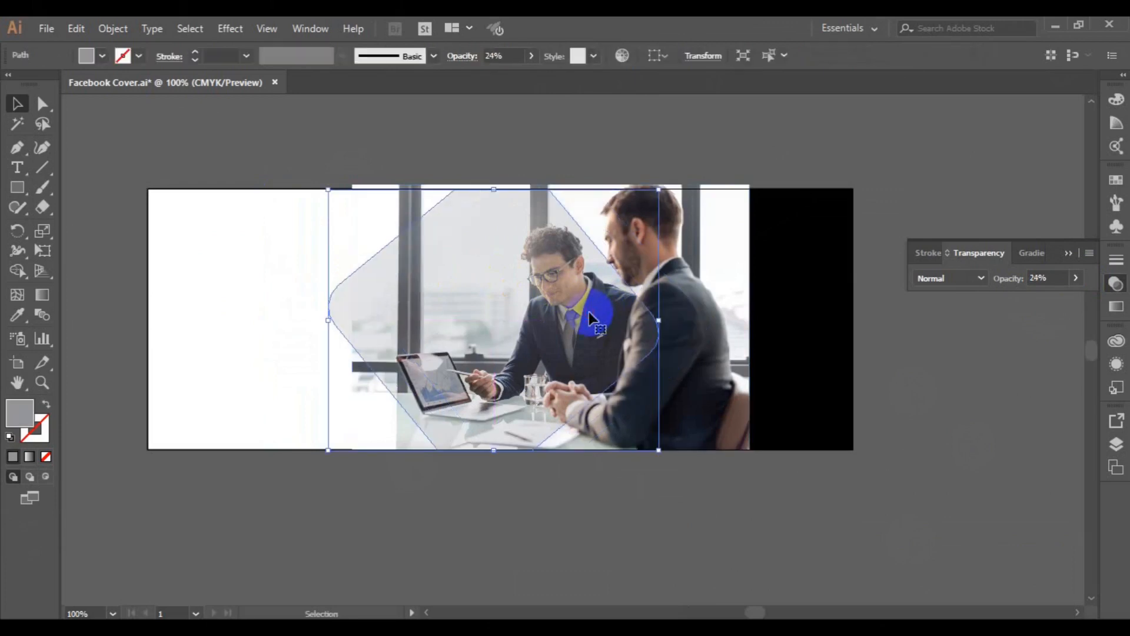
{"action": "key", "text": "ctrl+z"}
{"action": "left_click_drag", "start_coordinate": [712, 361], "coordinate": [692, 360]}
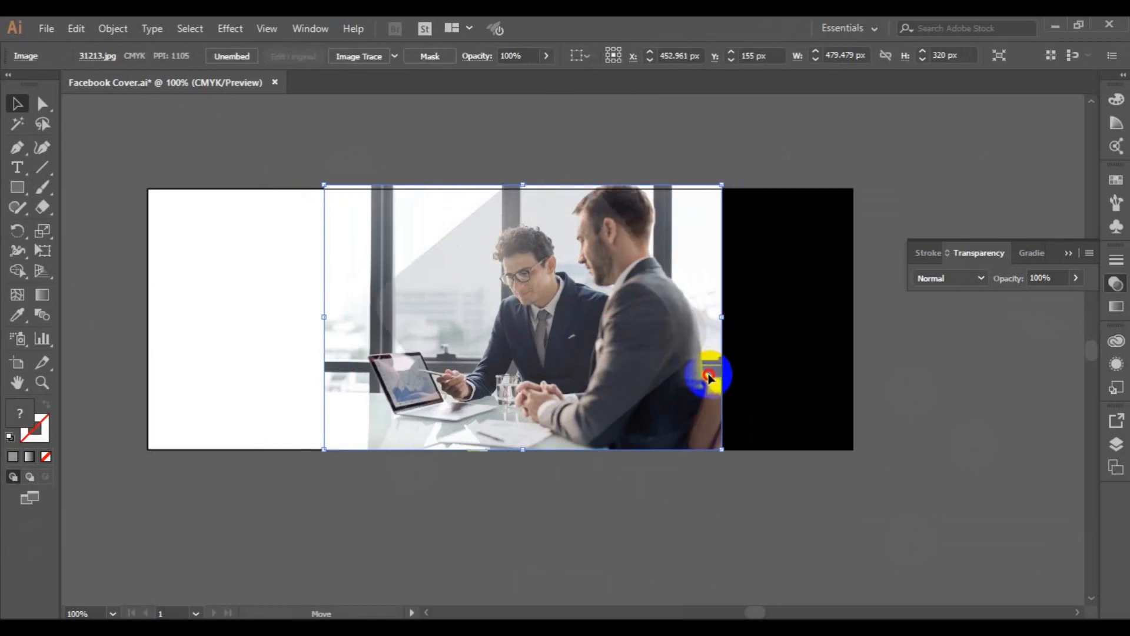
{"action": "left_click_drag", "start_coordinate": [712, 378], "coordinate": [706, 380]}
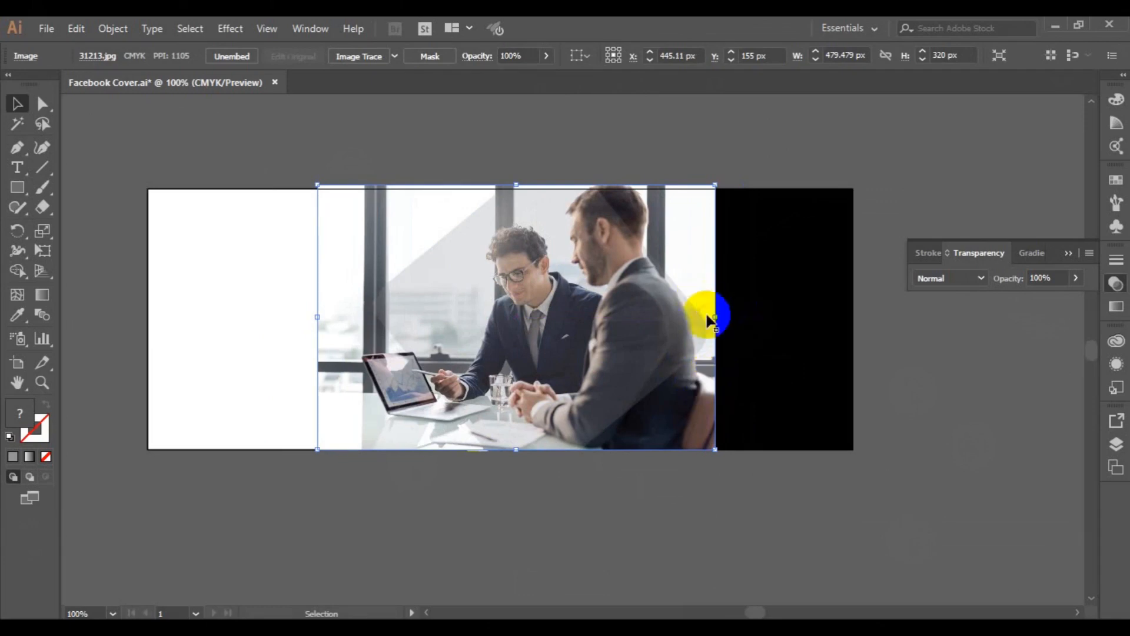
Clip the photo to the semi-transparent diamond with a clipping mask and clear the selection
{"action": "left_click", "coordinate": [567, 317], "text": "shift"}
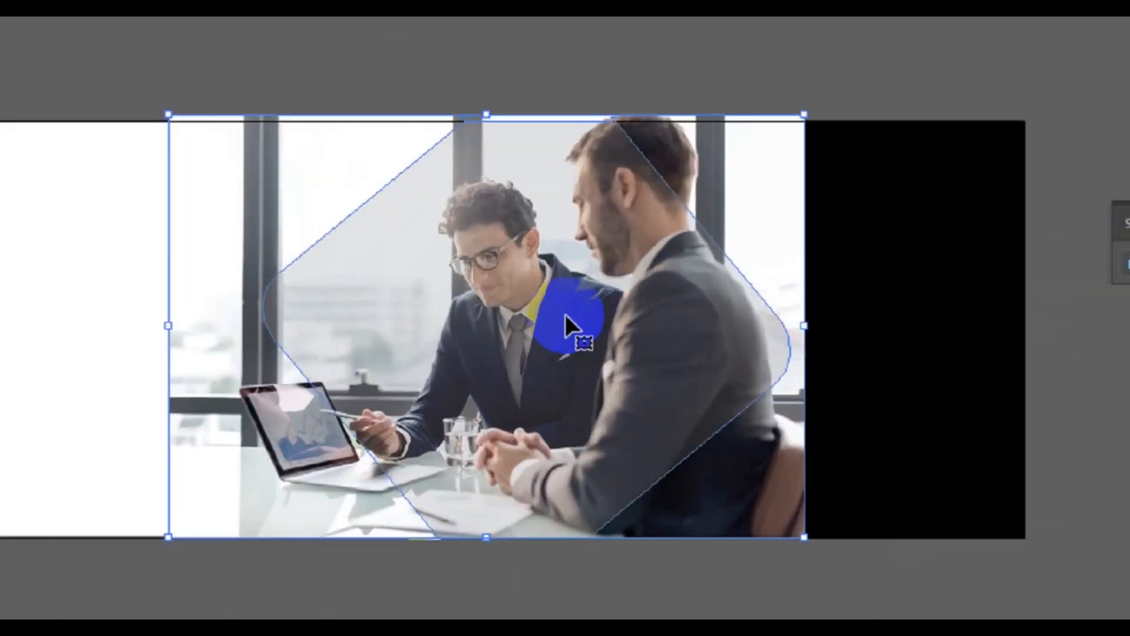
{"action": "right_click", "coordinate": [567, 317]}
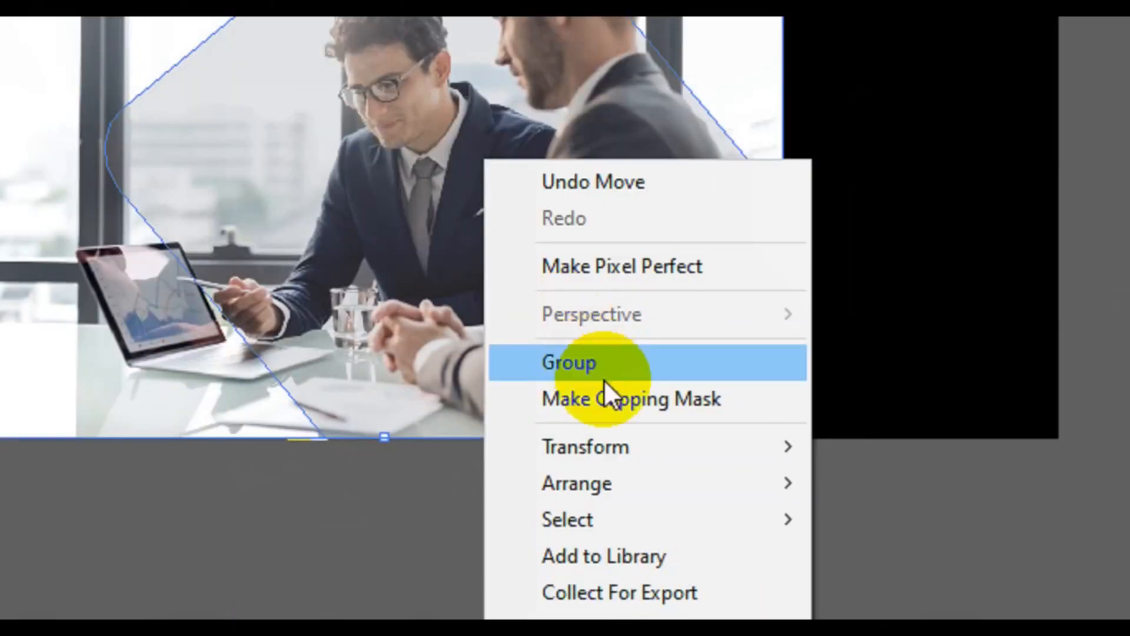
{"action": "left_click", "coordinate": [638, 399]}
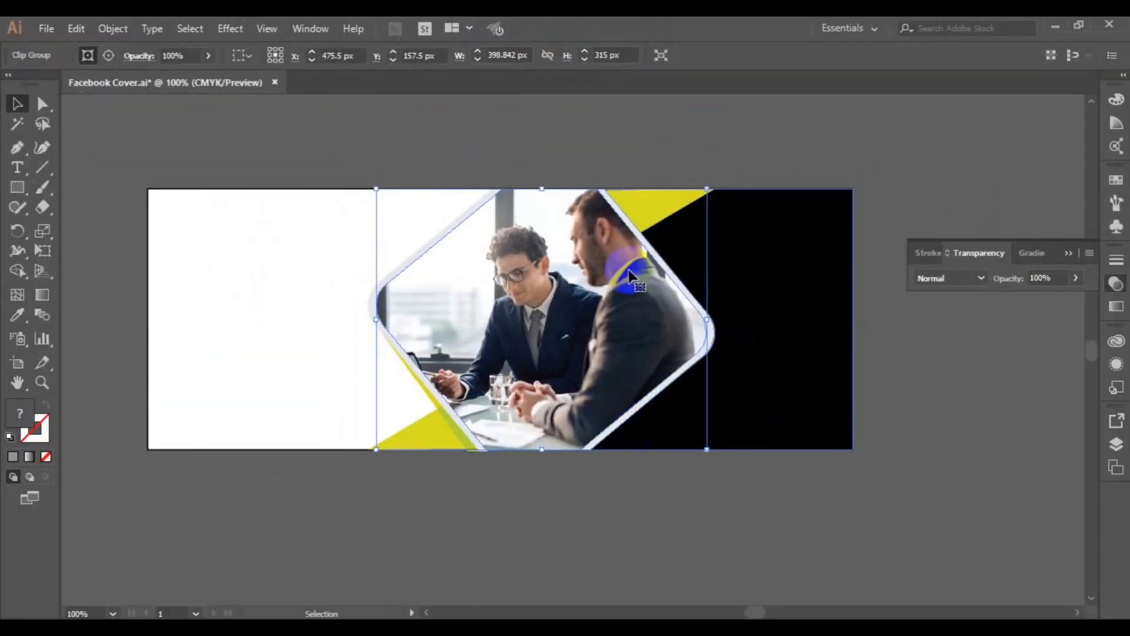
{"action": "left_click", "coordinate": [927, 381]}
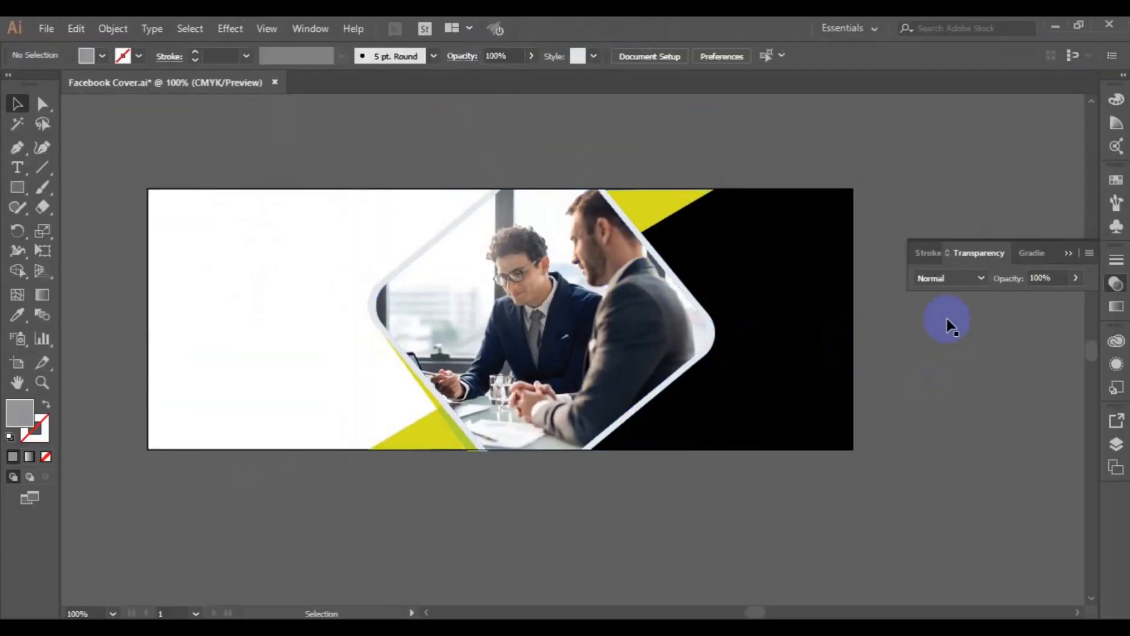
{"action": "left_click", "coordinate": [1069, 253]}
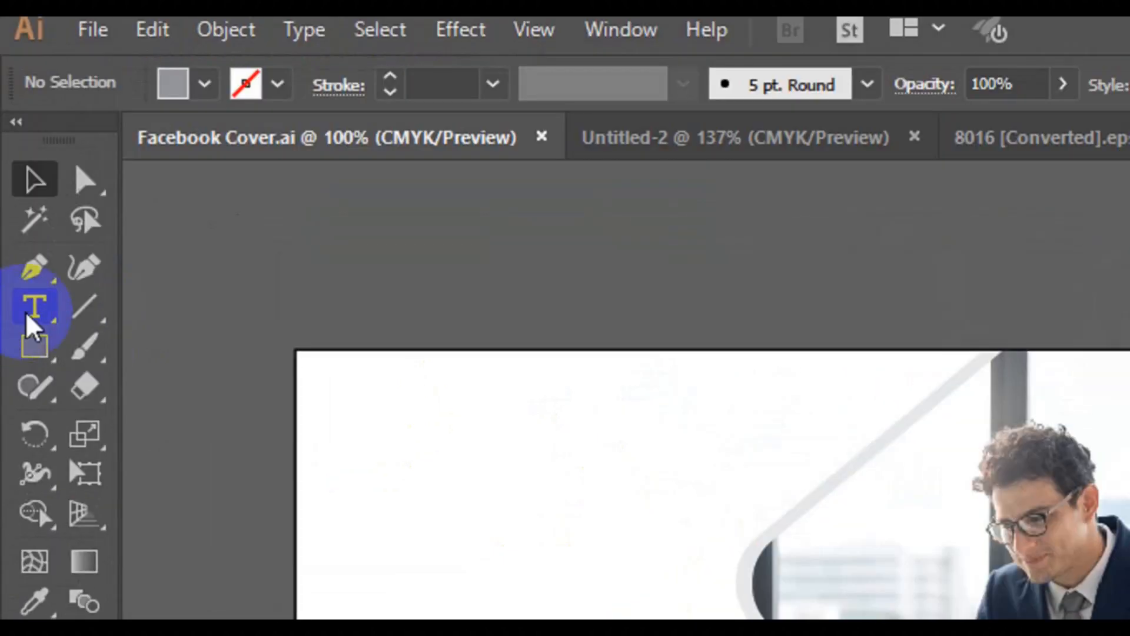
Add the text "We providing" in Montserrat Thin at 21 pt on the white area beside the photo
{"action": "left_click", "coordinate": [17, 169]}
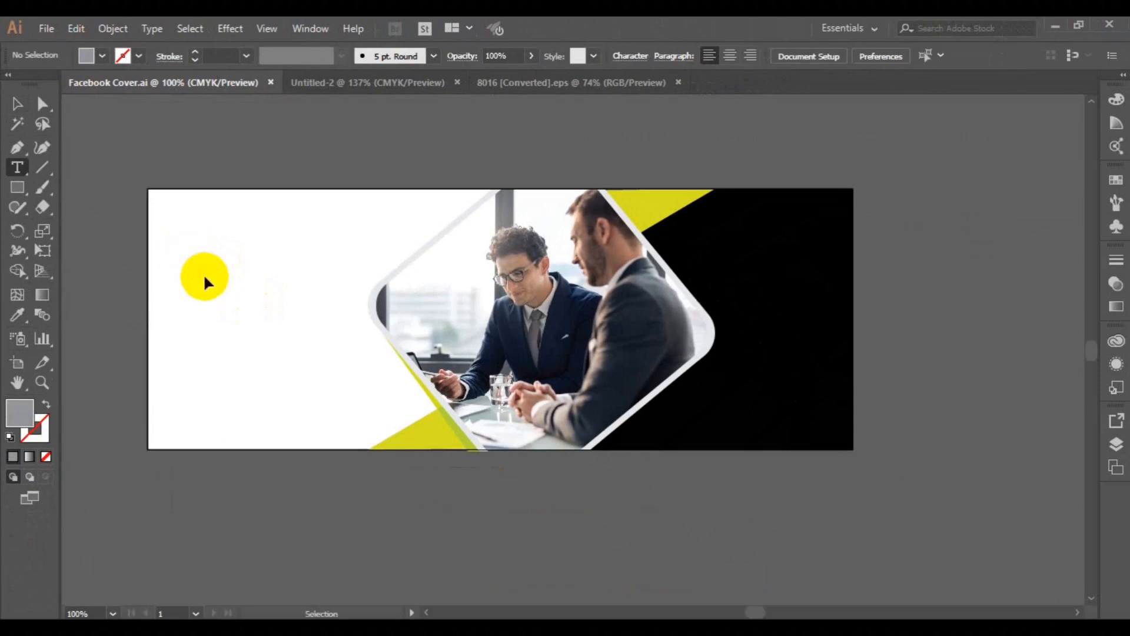
{"action": "left_click", "coordinate": [206, 277]}
{"action": "left_click", "coordinate": [567, 88]}
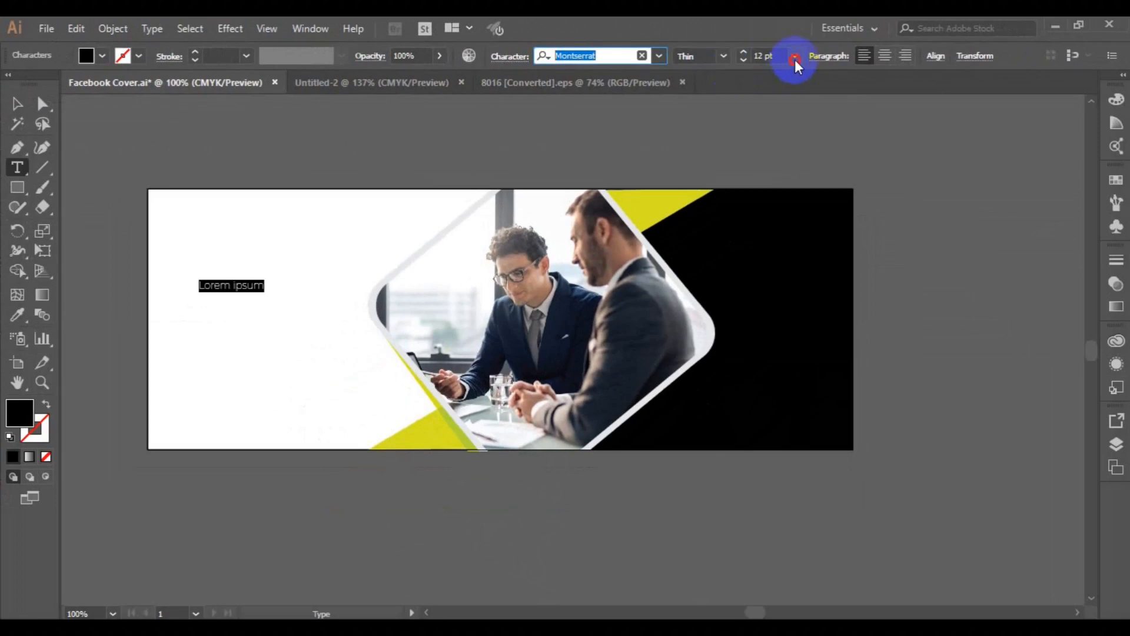
{"action": "left_click", "coordinate": [794, 57]}
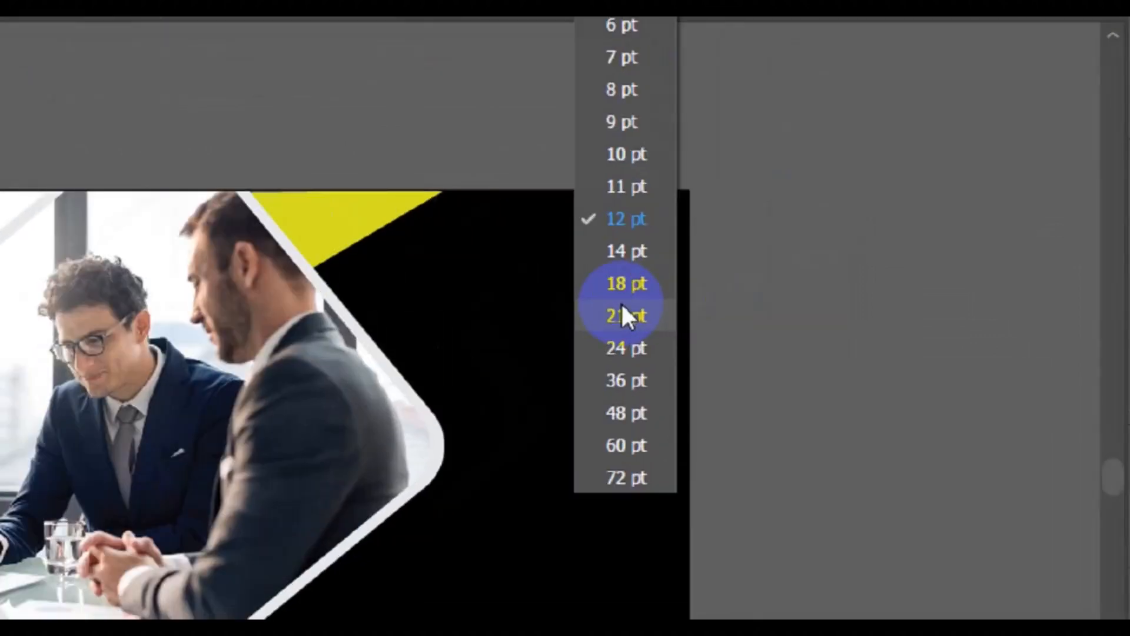
{"action": "left_click", "coordinate": [816, 260]}
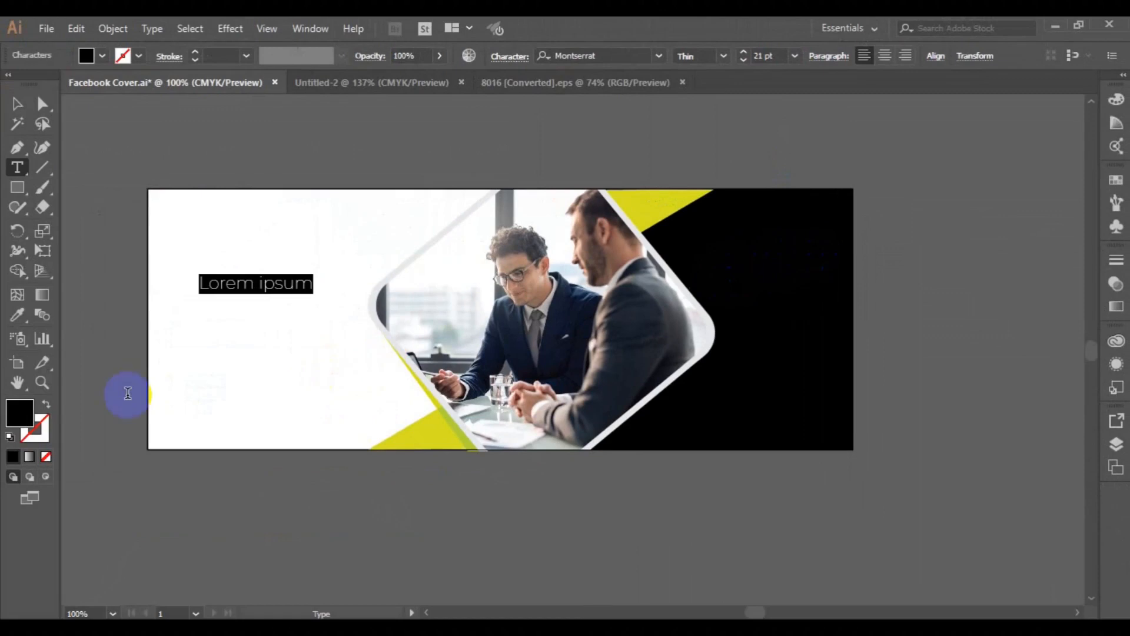
{"action": "type", "text": "We"}
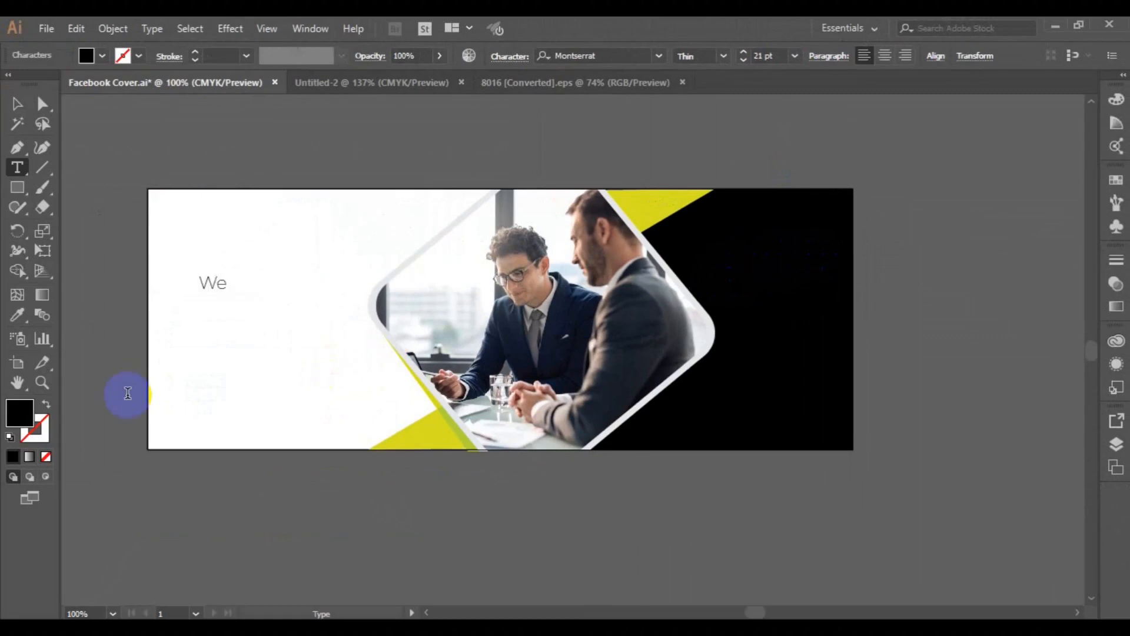
{"action": "type", "text": " providing"}
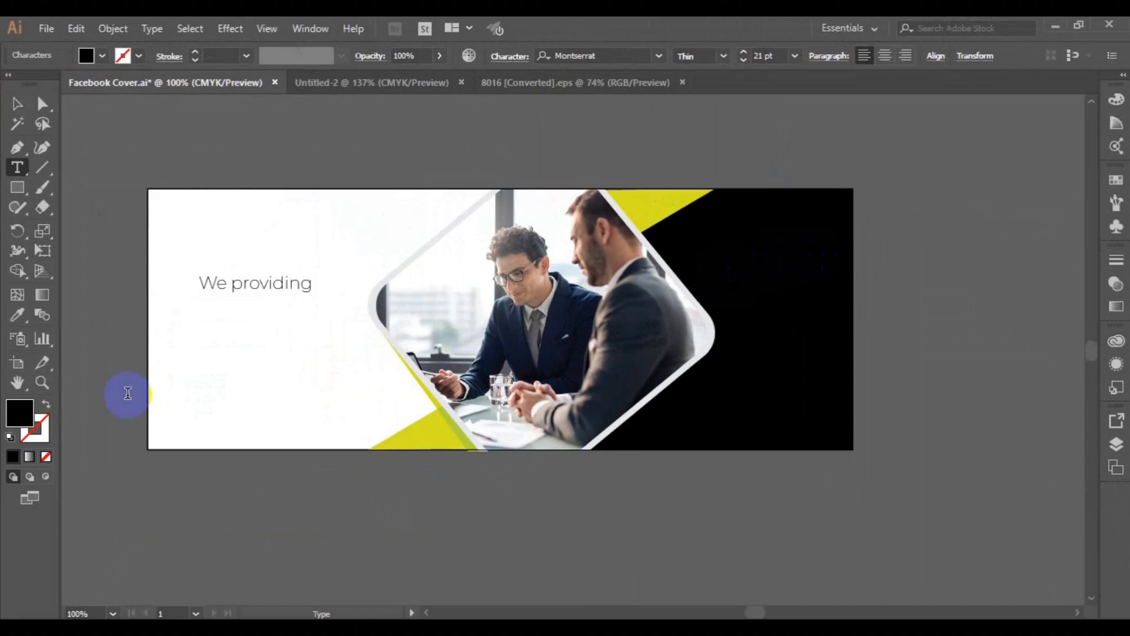
Move "We providing" toward the white area's upper-left corner and retype a copy below it as "Smart idea / to grow your / business" on three lines
{"action": "left_click", "coordinate": [17, 106]}
{"action": "left_click_drag", "start_coordinate": [234, 274], "coordinate": [210, 268]}
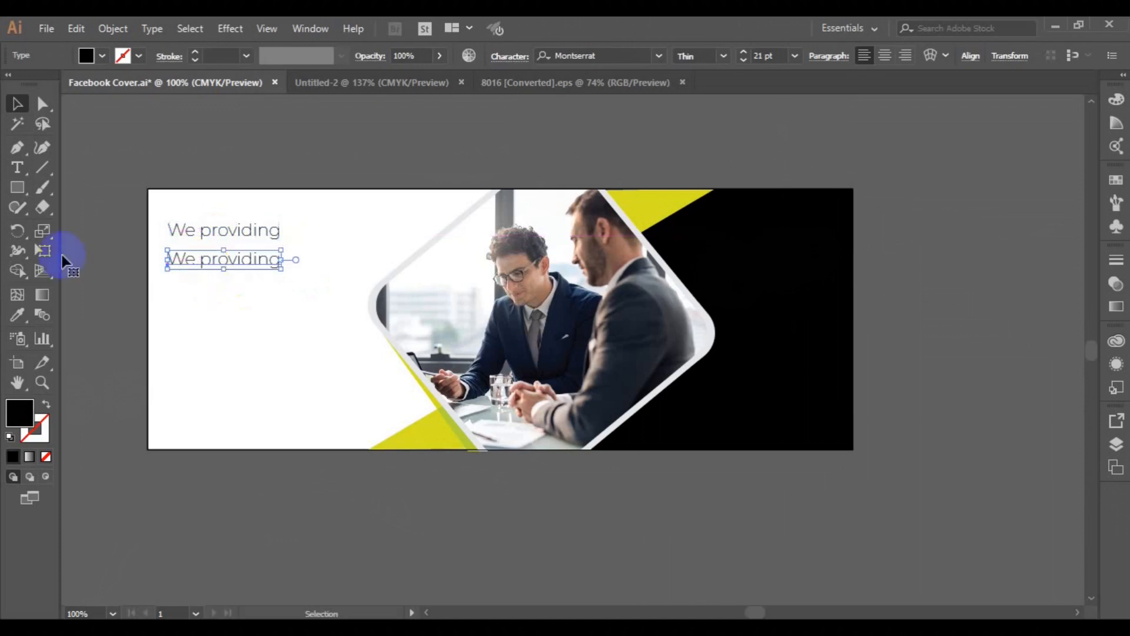
{"action": "left_click", "coordinate": [17, 167]}
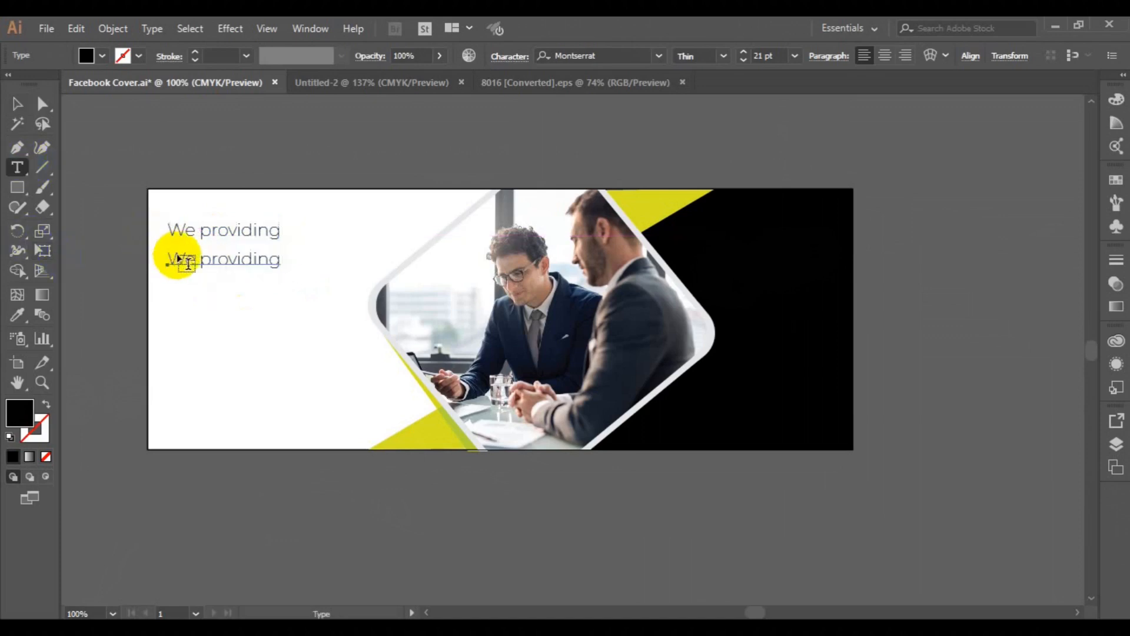
{"action": "left_click", "coordinate": [180, 257]}
{"action": "triple_click", "coordinate": [180, 259]}
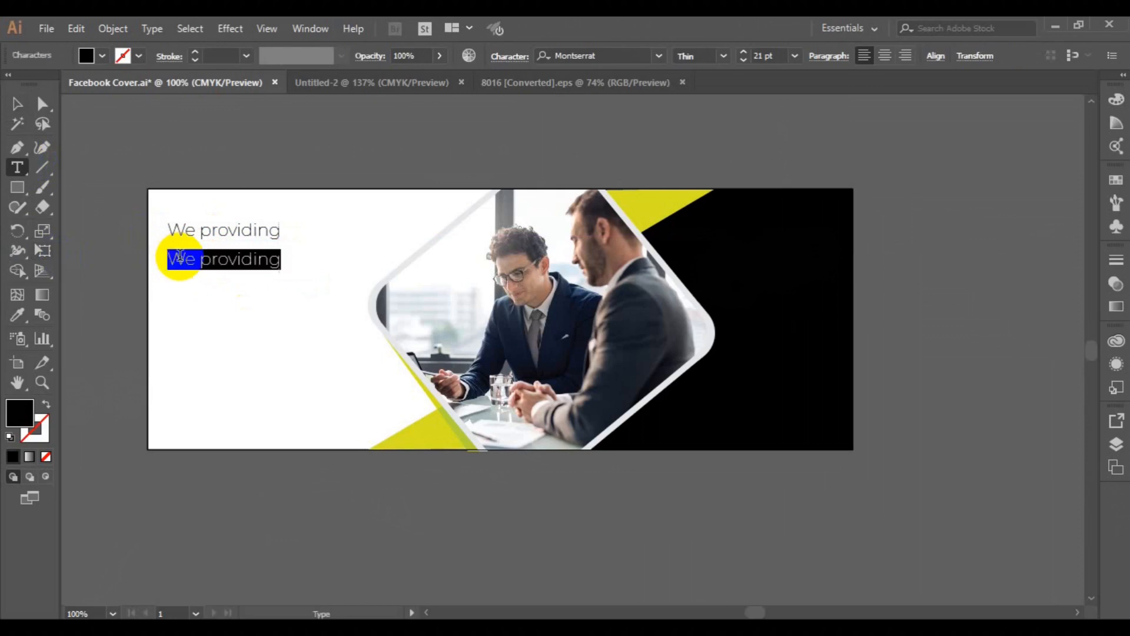
{"action": "type", "text": "Sm"}
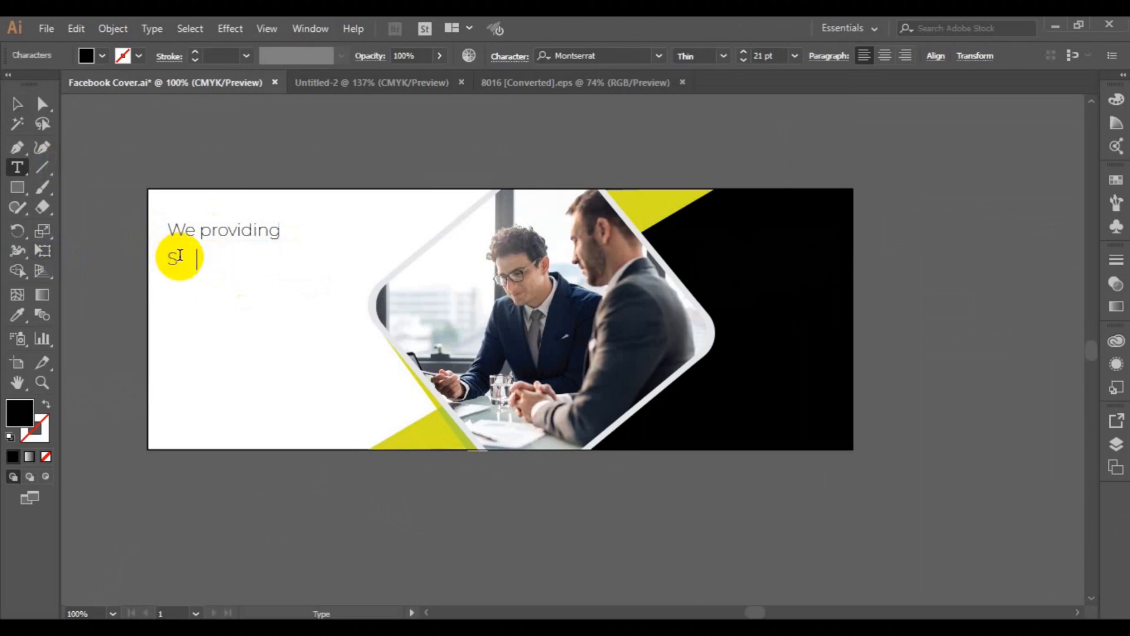
{"action": "type", "text": "art idea"}
{"action": "key", "text": "Return"}
{"action": "type", "text": "to gr ow"}
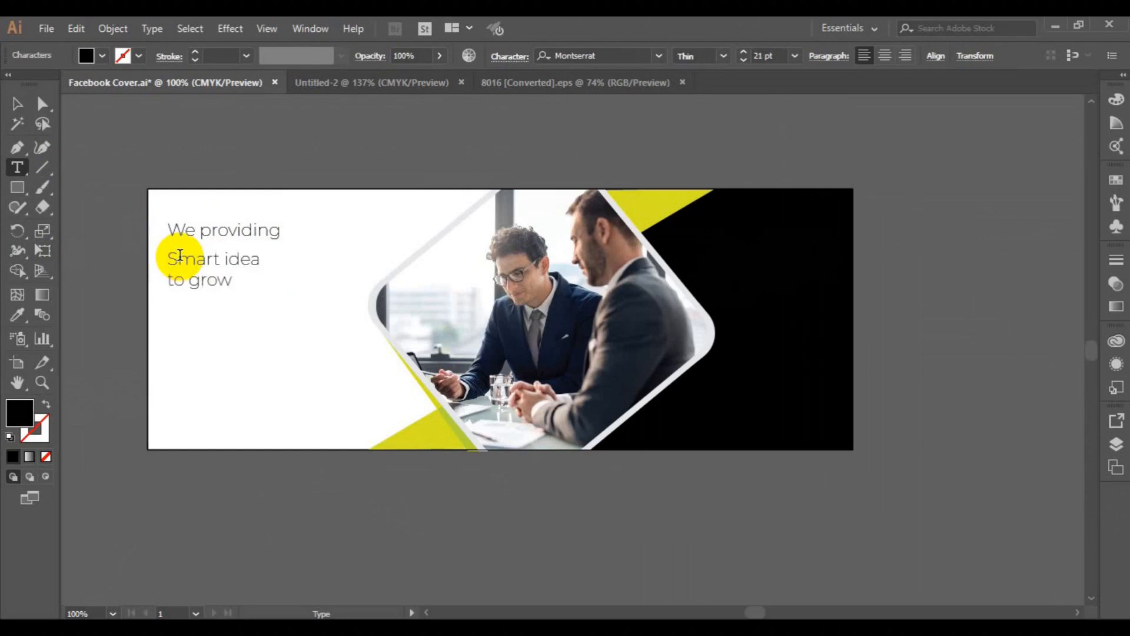
{"action": "type", "text": "your"}
{"action": "key", "text": "Return"}
{"action": "type", "text": "busi ness"}
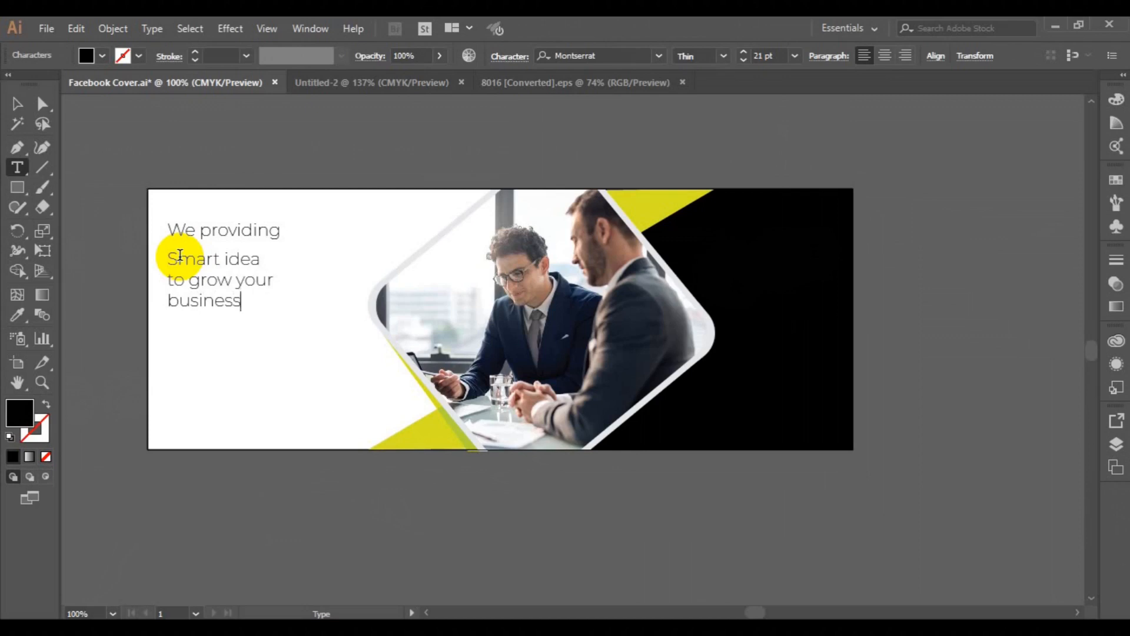
Set the three-line "Smart idea to grow your business" text to Medium weight at 24 pt
{"action": "left_click", "coordinate": [172, 258], "text": "shift"}
{"action": "left_click", "coordinate": [17, 104]}
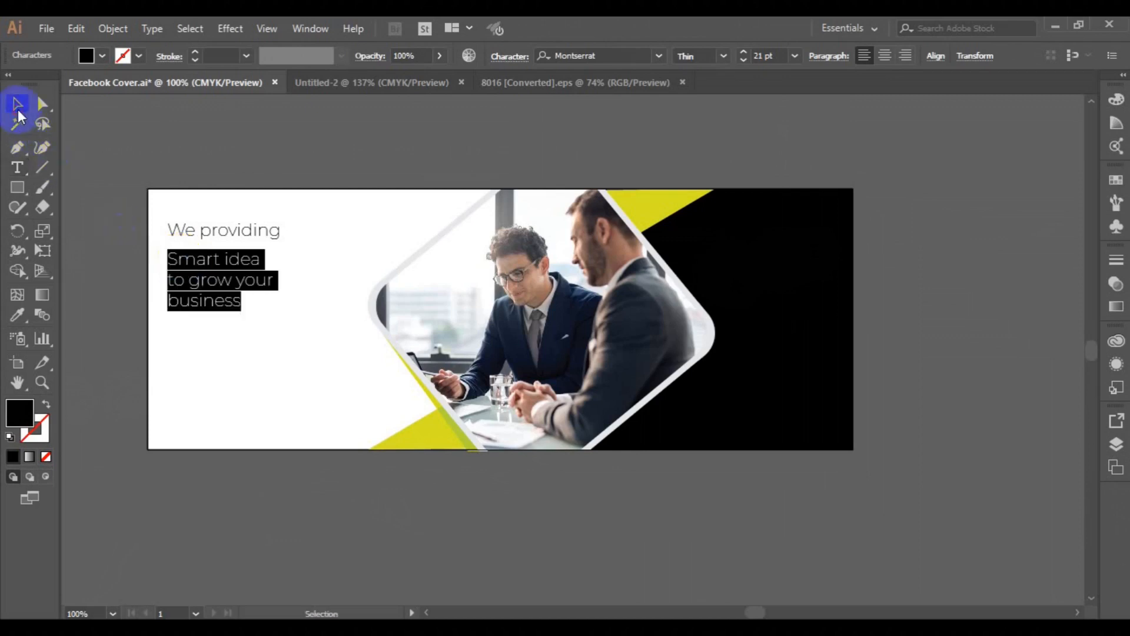
{"action": "left_click", "coordinate": [725, 57]}
{"action": "left_click", "coordinate": [730, 224]}
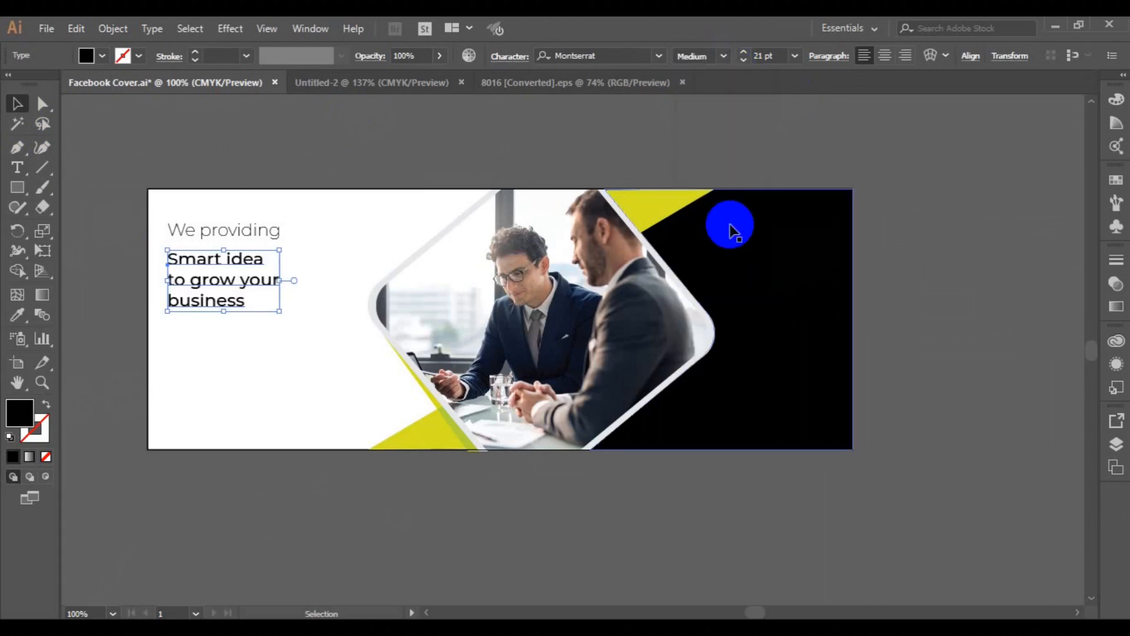
{"action": "left_click", "coordinate": [795, 57]}
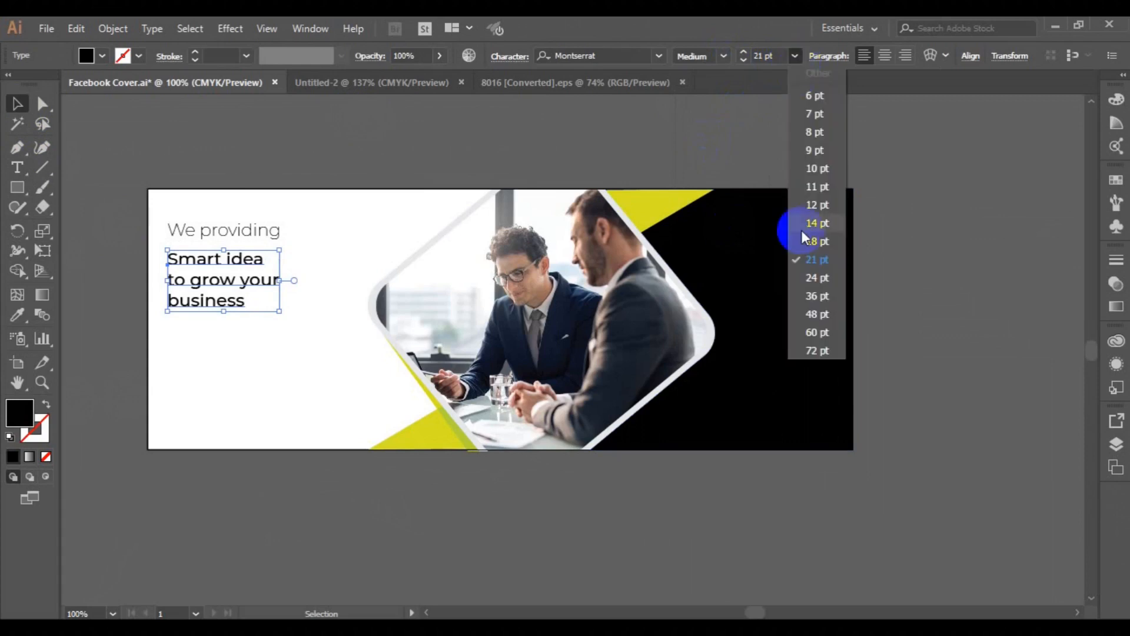
{"action": "left_click", "coordinate": [825, 295]}
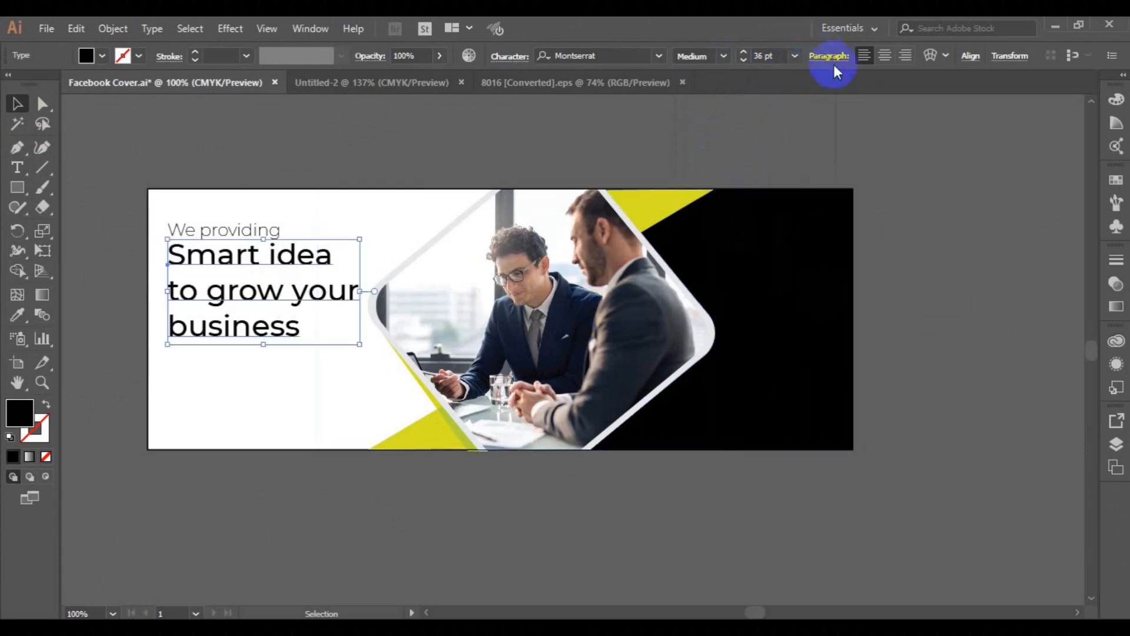
{"action": "left_click", "coordinate": [795, 56]}
{"action": "left_click", "coordinate": [820, 276]}
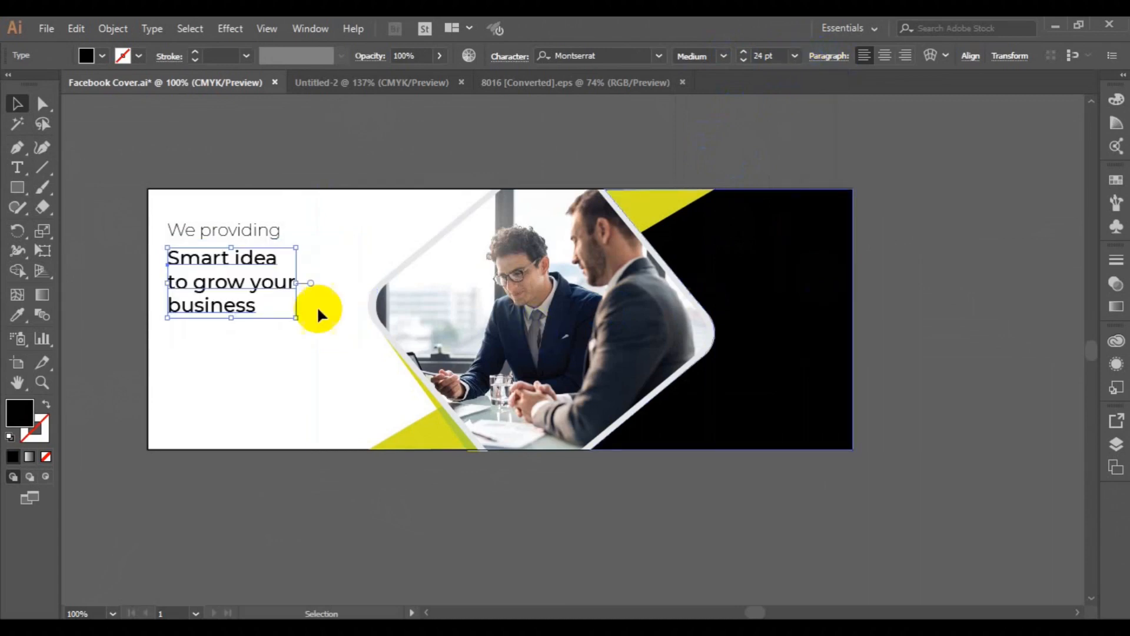
Move the three-line headline and "We providing" slightly down with a wider gap between them, and align their left edges
{"action": "left_click_drag", "start_coordinate": [232, 292], "coordinate": [233, 308]}
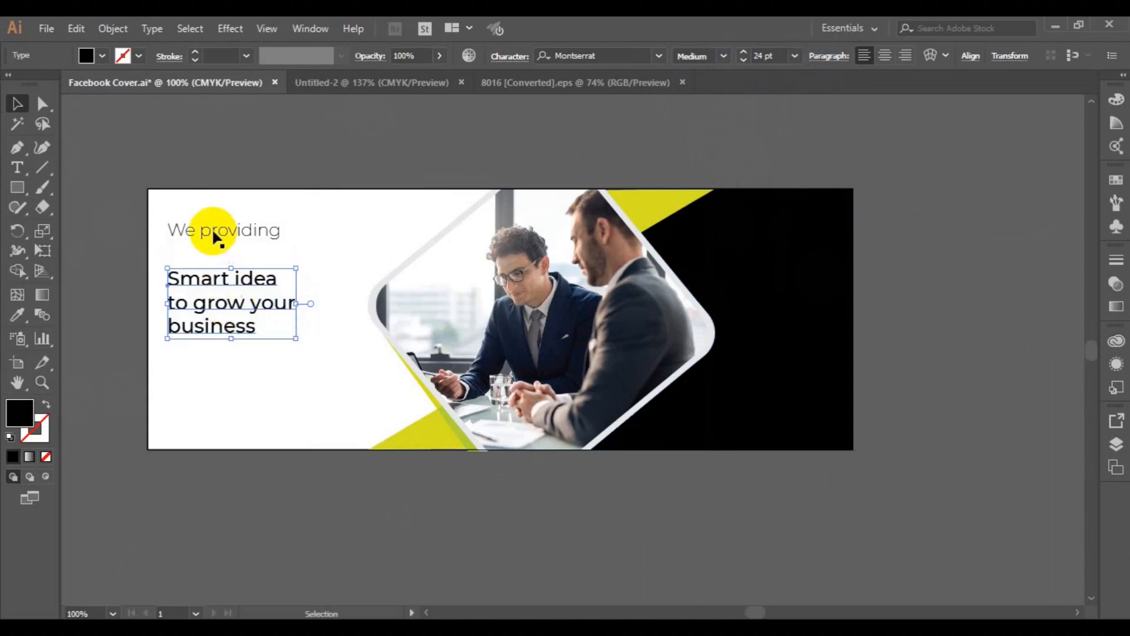
{"action": "left_click_drag", "start_coordinate": [213, 237], "coordinate": [214, 249]}
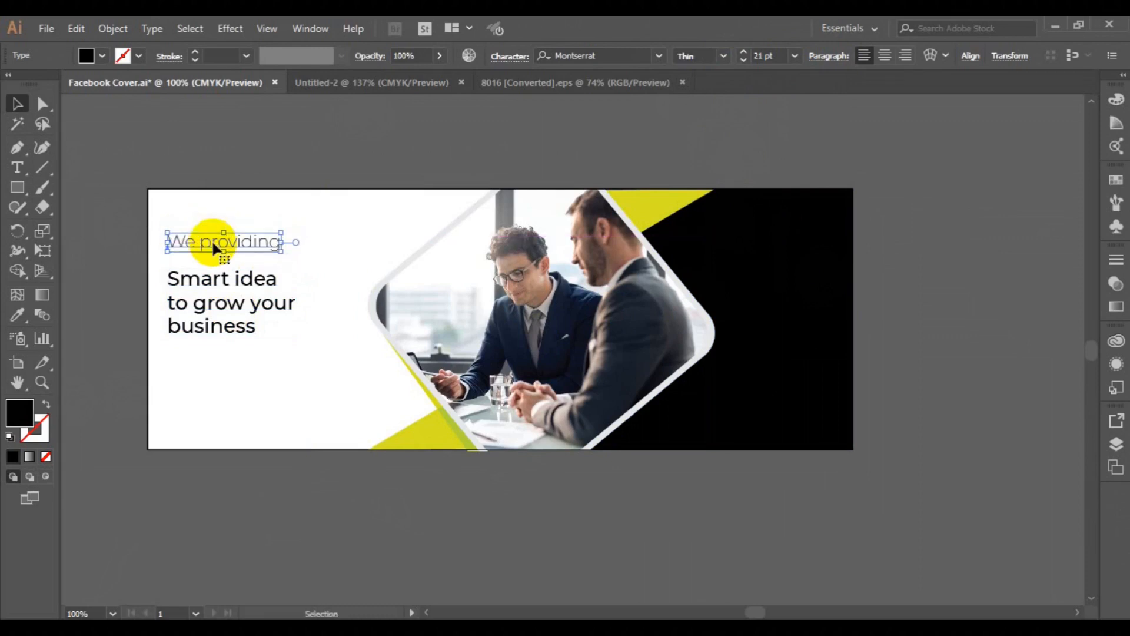
{"action": "left_click", "coordinate": [209, 283], "text": "shift"}
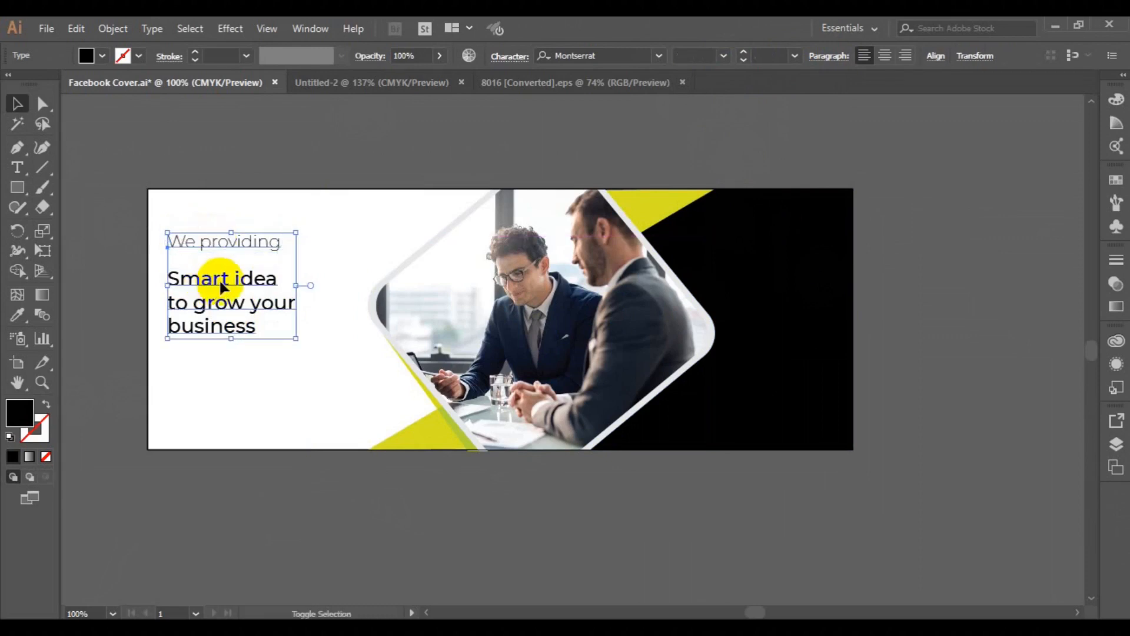
{"action": "left_click", "coordinate": [936, 57]}
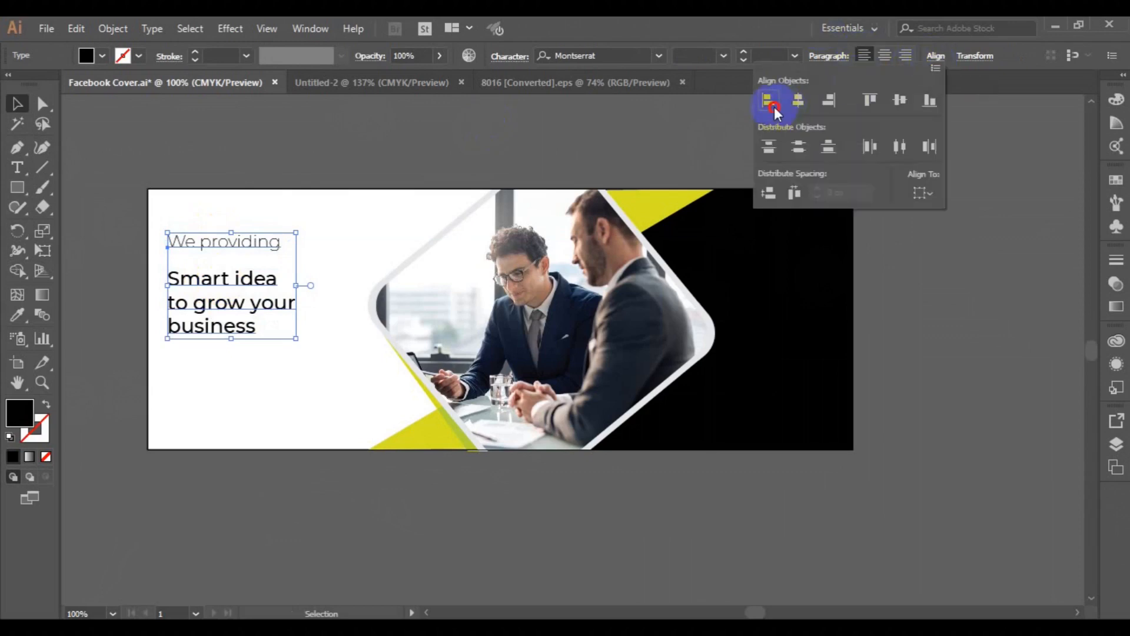
{"action": "left_click", "coordinate": [567, 162]}
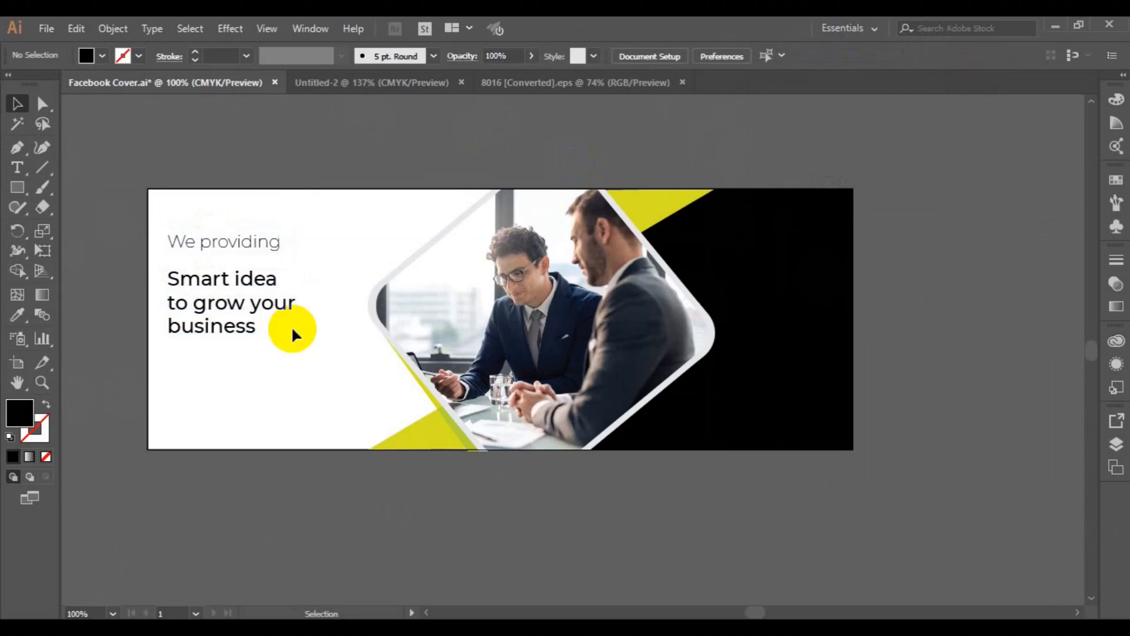
Nudge "We providing" and the three-line headline together slightly upward and clear the selection
{"action": "left_click", "coordinate": [220, 332]}
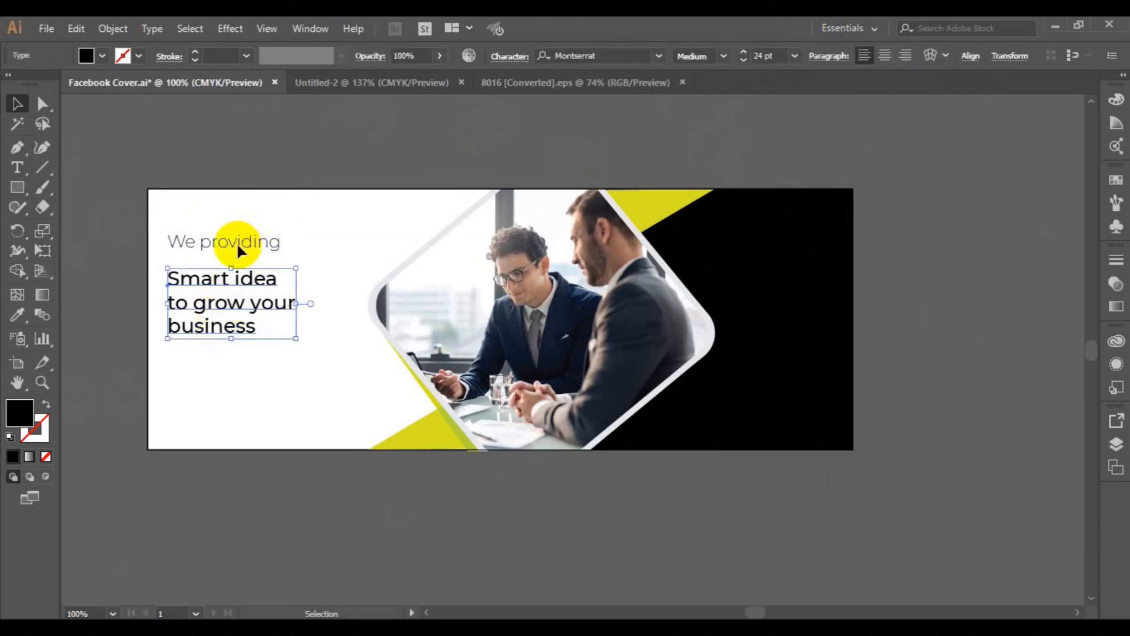
{"action": "left_click", "coordinate": [239, 251], "text": "shift"}
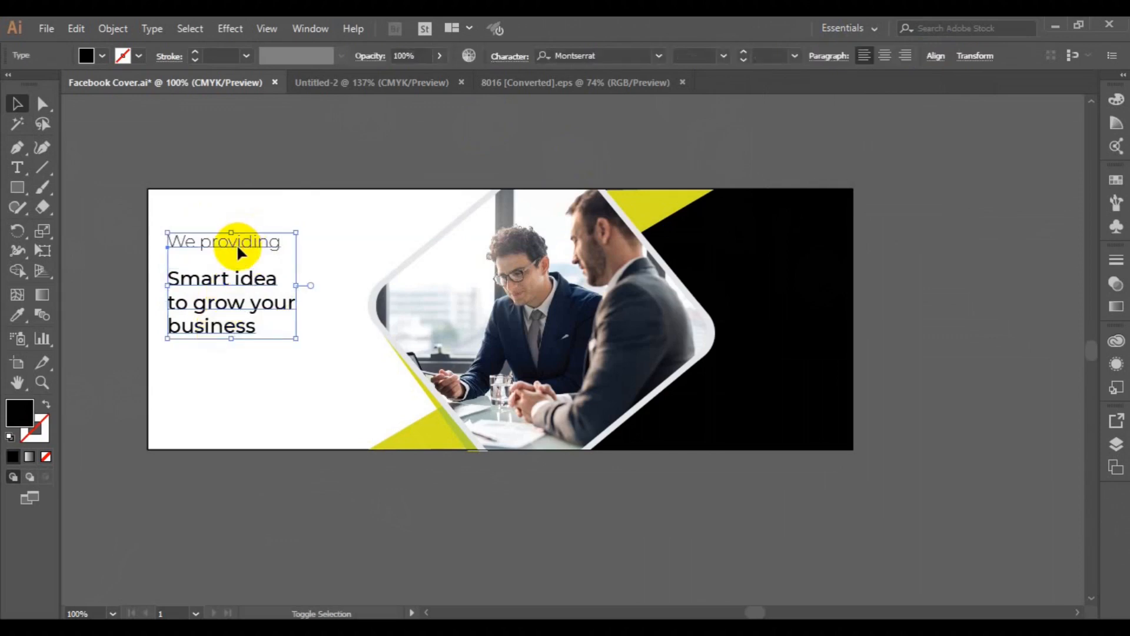
{"action": "key", "text": "Up"}
{"action": "key", "text": "Up"}
{"action": "key", "text": "Up"}
{"action": "key", "text": "Up"}
{"action": "key", "text": "Up"}
{"action": "key", "text": "Up"}
{"action": "key", "text": "Up"}
{"action": "key", "text": "Up"}
{"action": "key", "text": "Up"}
{"action": "key", "text": "Up"}
{"action": "key", "text": "Up"}
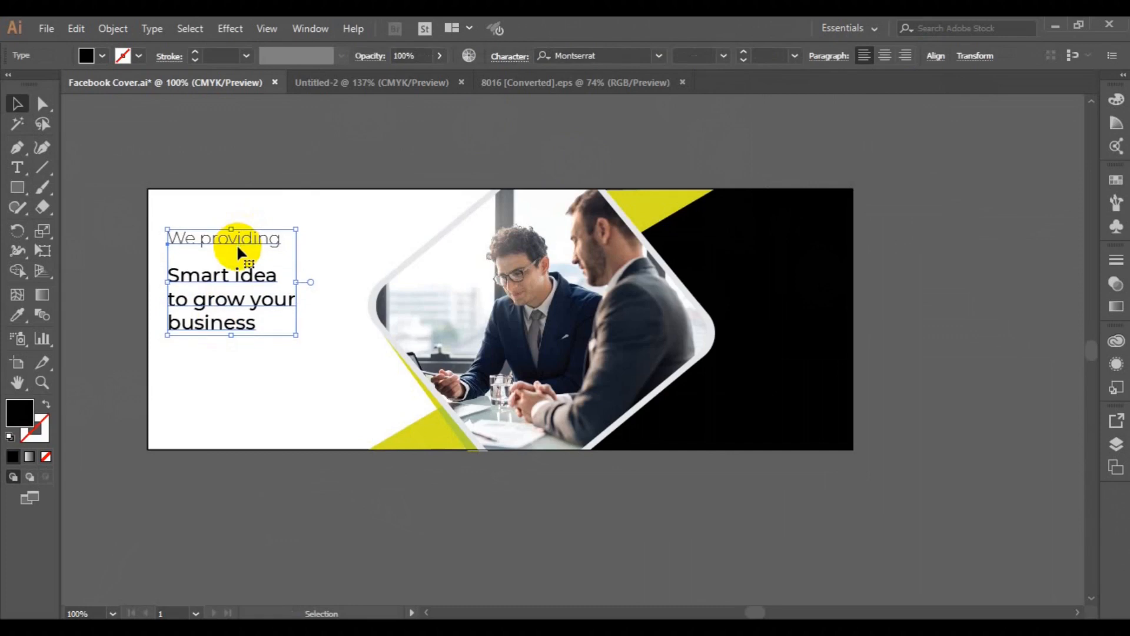
{"action": "key", "text": "Up"}
{"action": "key", "text": "Up"}
{"action": "key", "text": "Up"}
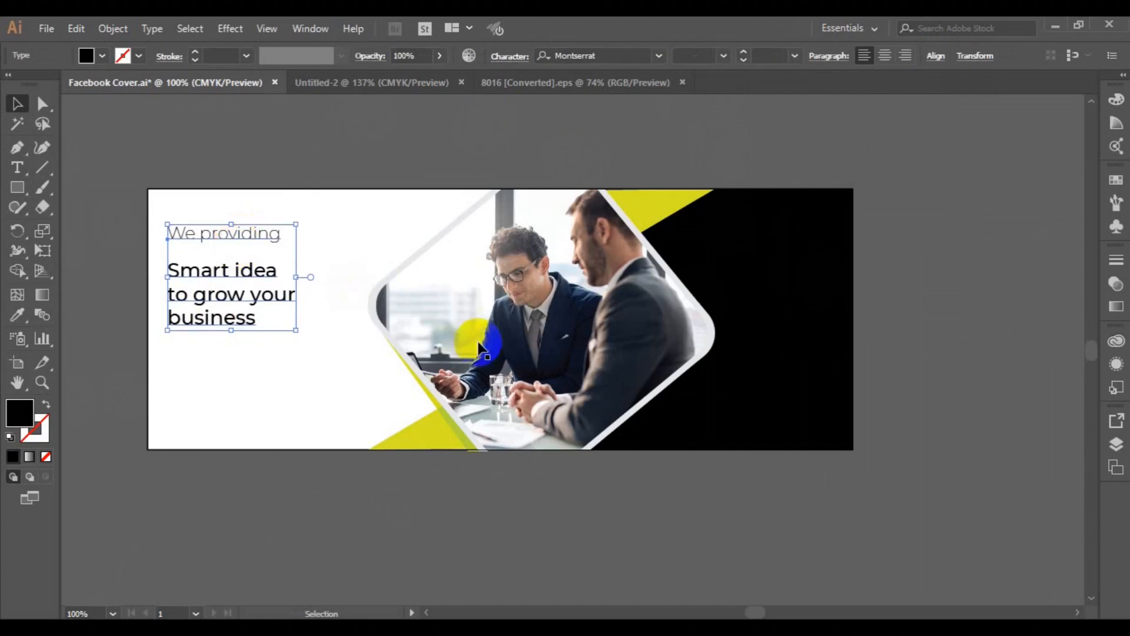
{"action": "left_click", "coordinate": [918, 289]}
{"action": "left_click", "coordinate": [715, 297]}
{"action": "left_click", "coordinate": [202, 241]}
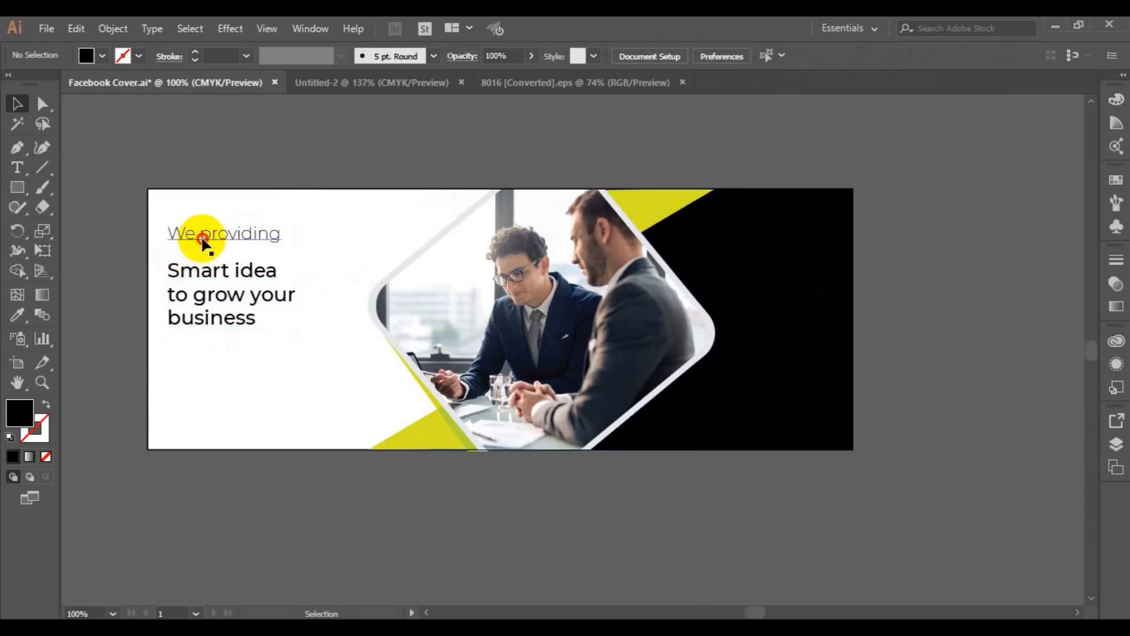
{"action": "left_click_drag", "start_coordinate": [202, 241], "coordinate": [206, 412]}
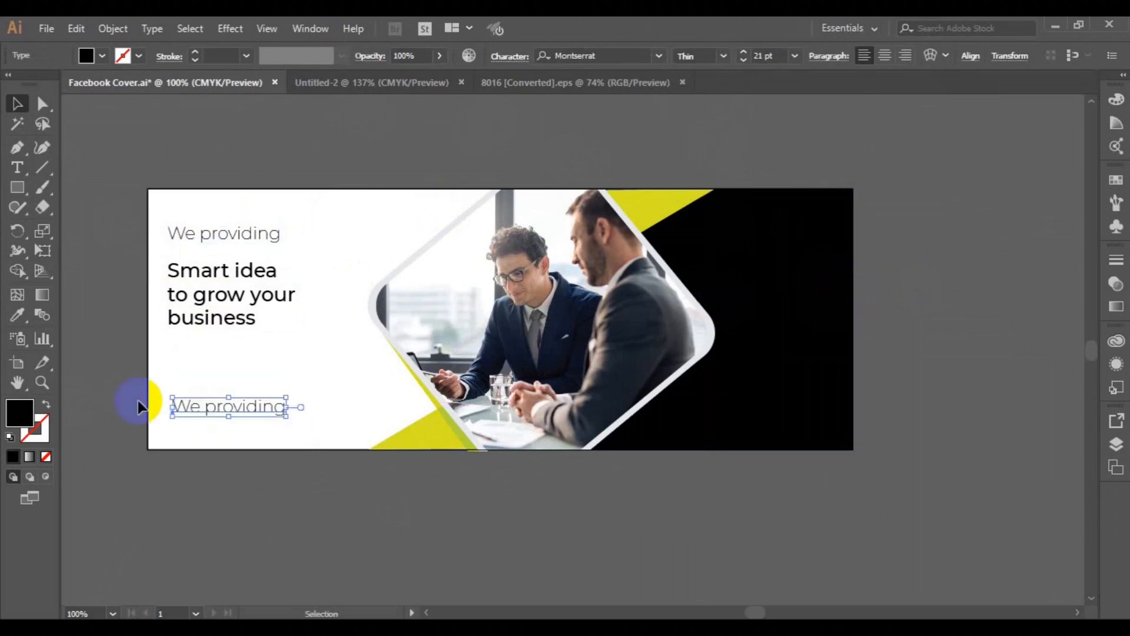
{"action": "left_click", "coordinate": [20, 165]}
{"action": "left_click", "coordinate": [201, 411]}
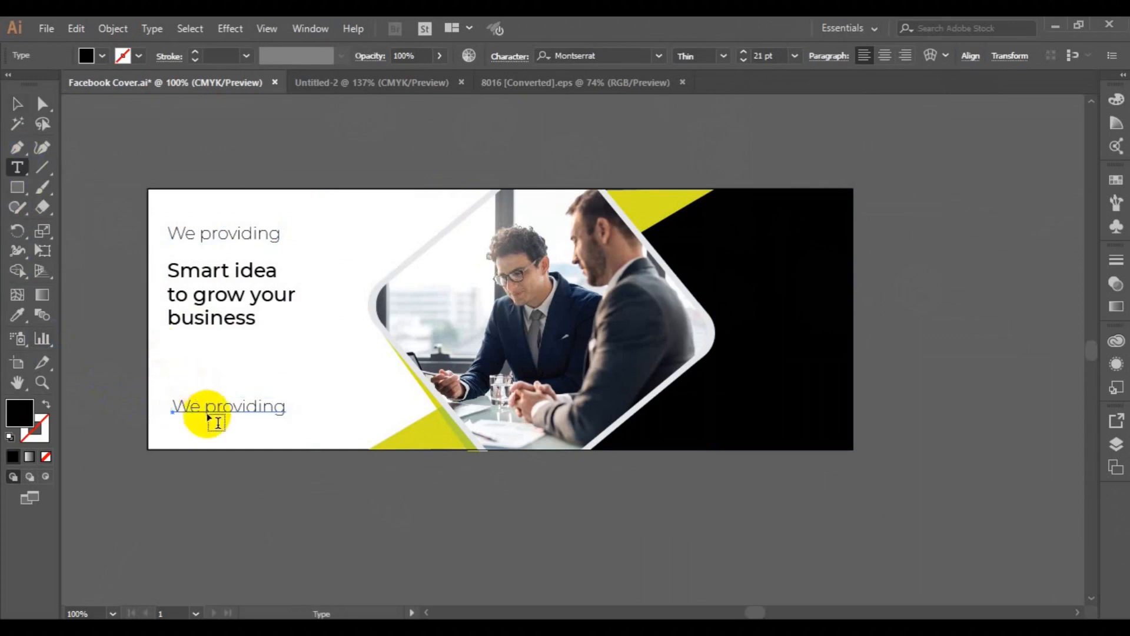
{"action": "key", "text": "ctrl+a"}
{"action": "type", "text": "Www"}
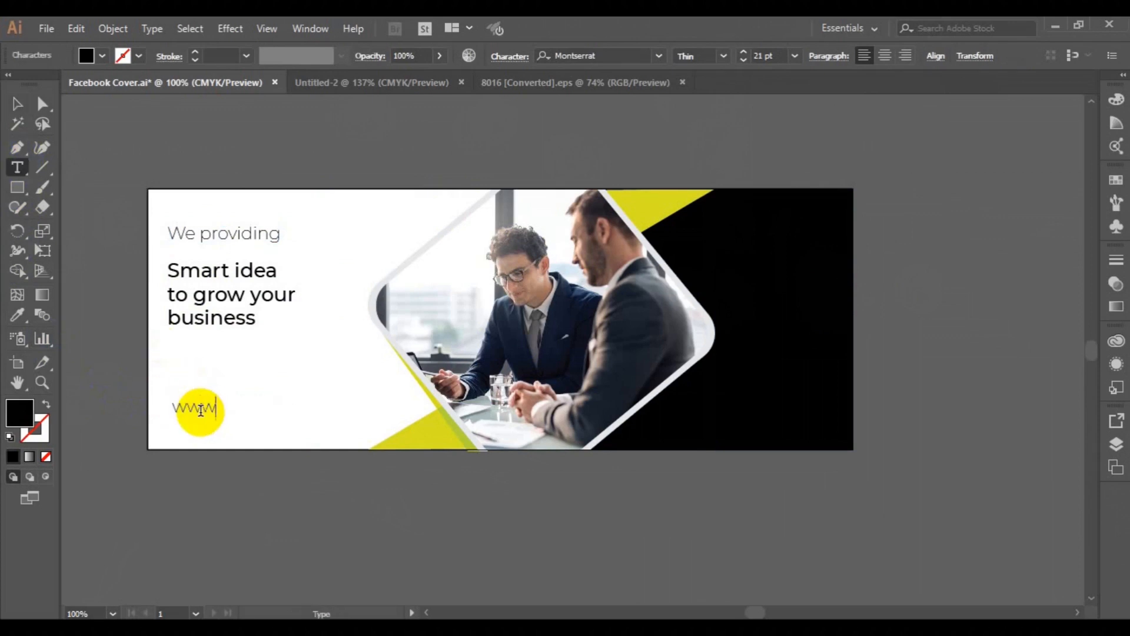
{"action": "type", "text": ".website.com"}
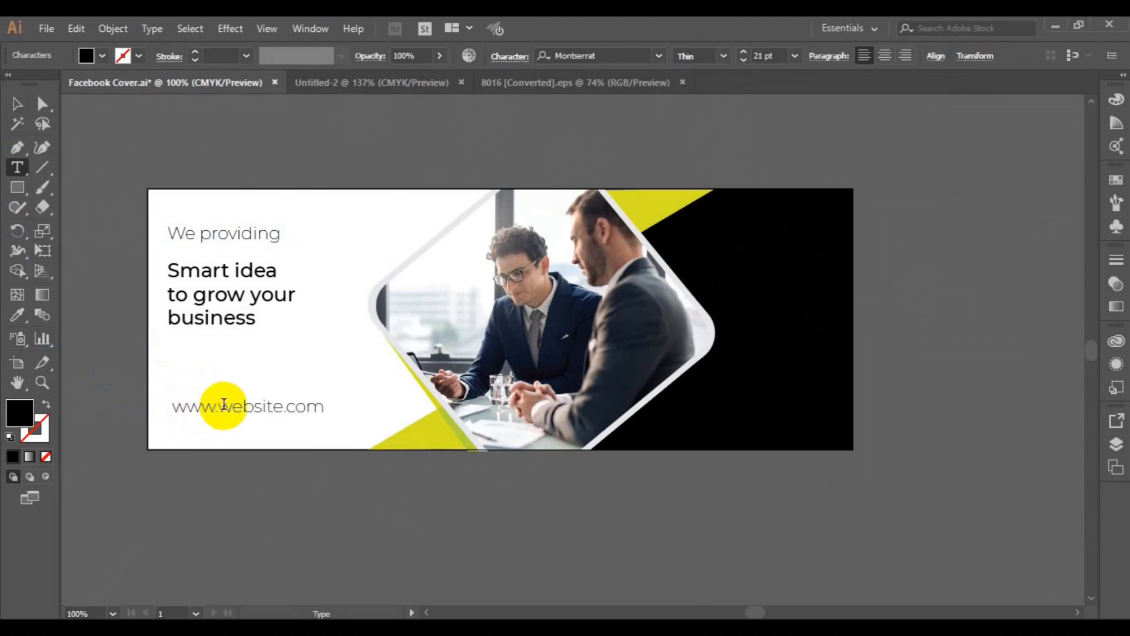
Recolor the word "website" in the web address with the yellow-green sampled from the corner shape
{"action": "left_click", "coordinate": [220, 407]}
{"action": "key", "text": "shift+Right"}
{"action": "key", "text": "shift+Right"}
{"action": "key", "text": "shift+Right"}
{"action": "key", "text": "shift+Right"}
{"action": "key", "text": "shift+Right"}
{"action": "key", "text": "shift+Right"}
{"action": "key", "text": "shift+Right"}
{"action": "key", "text": "shift+Right"}
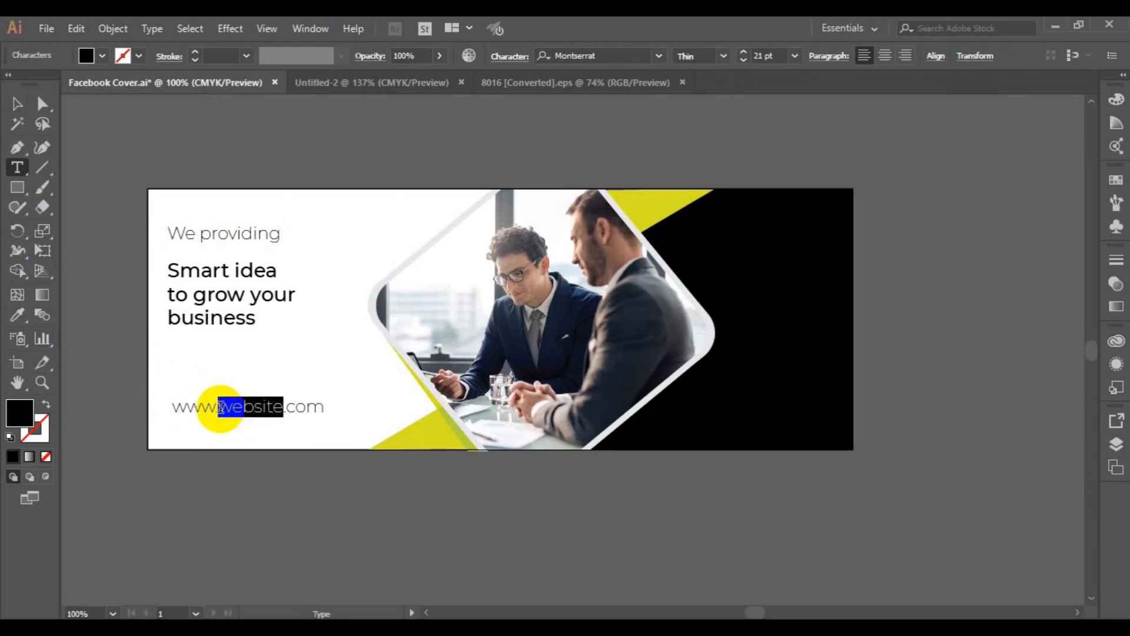
{"action": "left_click", "coordinate": [17, 315]}
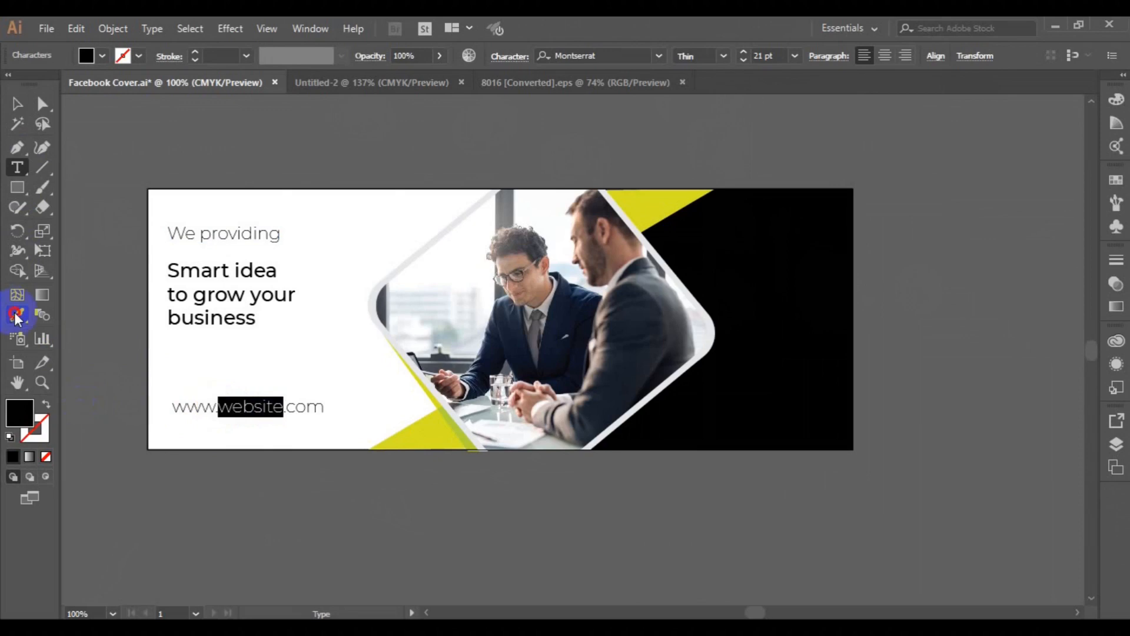
{"action": "left_click", "coordinate": [409, 441]}
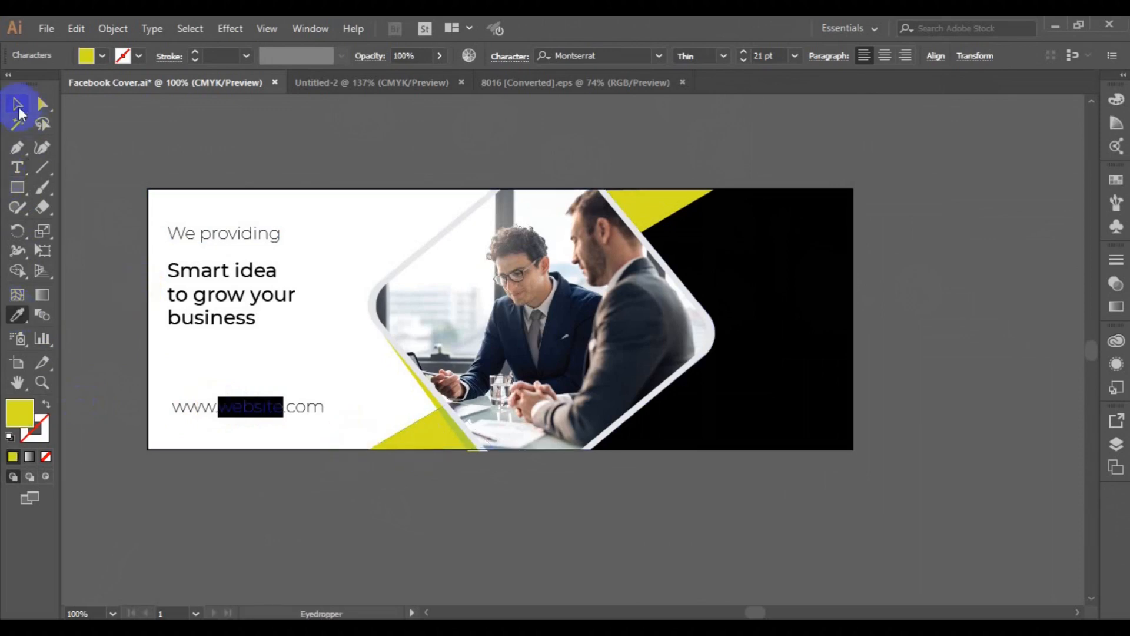
Set the web address to 12 pt and place it under the headline near the artboard's lower-left corner
{"action": "left_click", "coordinate": [17, 105]}
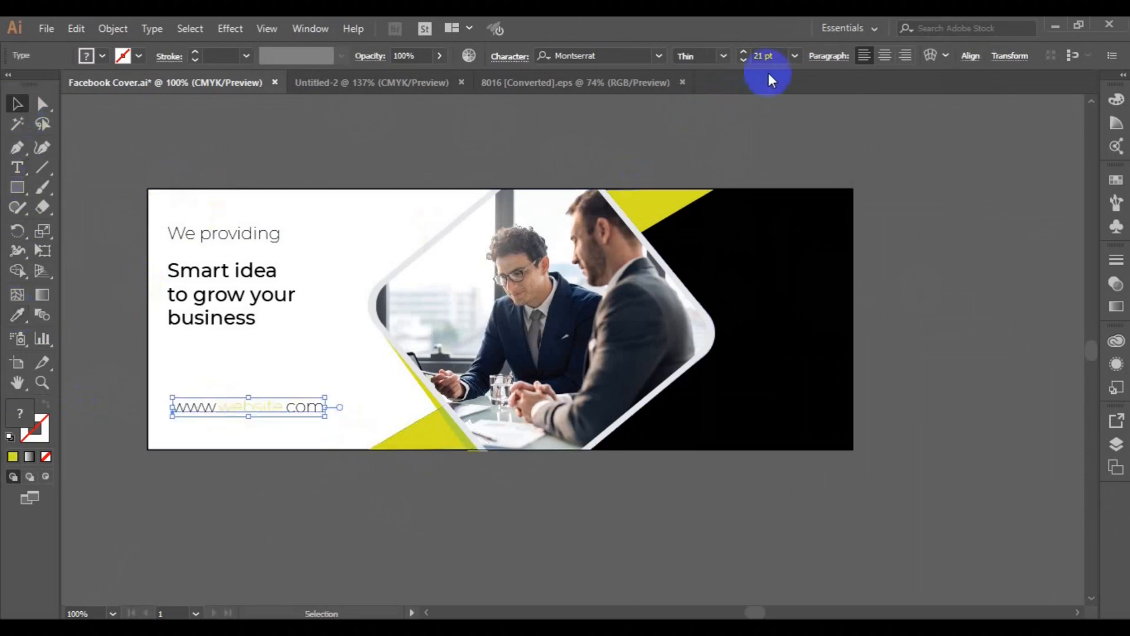
{"action": "left_click", "coordinate": [790, 56]}
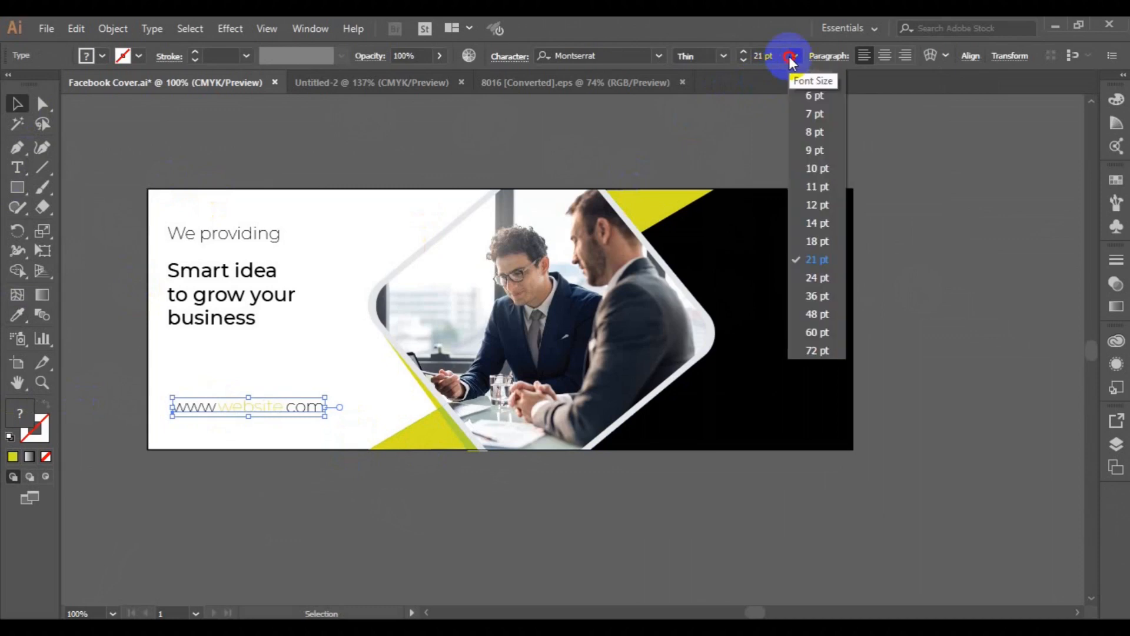
{"action": "left_click", "coordinate": [818, 203]}
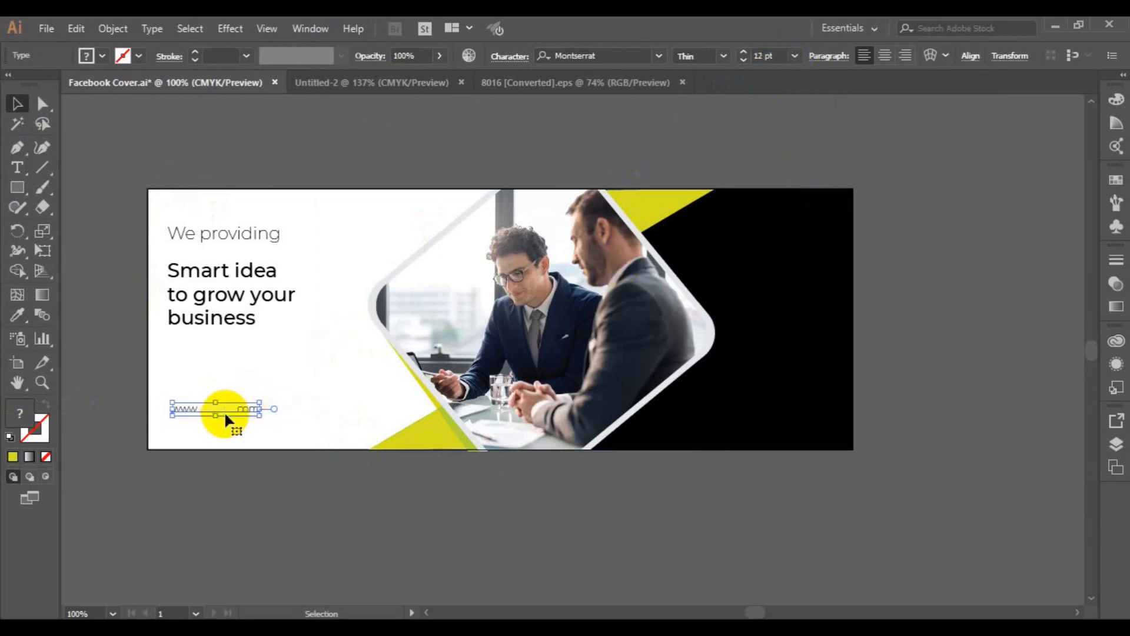
{"action": "mouse_move", "coordinate": [227, 413]}
{"action": "left_mouse_down"}
{"action": "mouse_move", "coordinate": [227, 427]}
{"action": "mouse_move", "coordinate": [219, 418]}
{"action": "left_mouse_up"}
{"action": "left_click", "coordinate": [367, 499]}
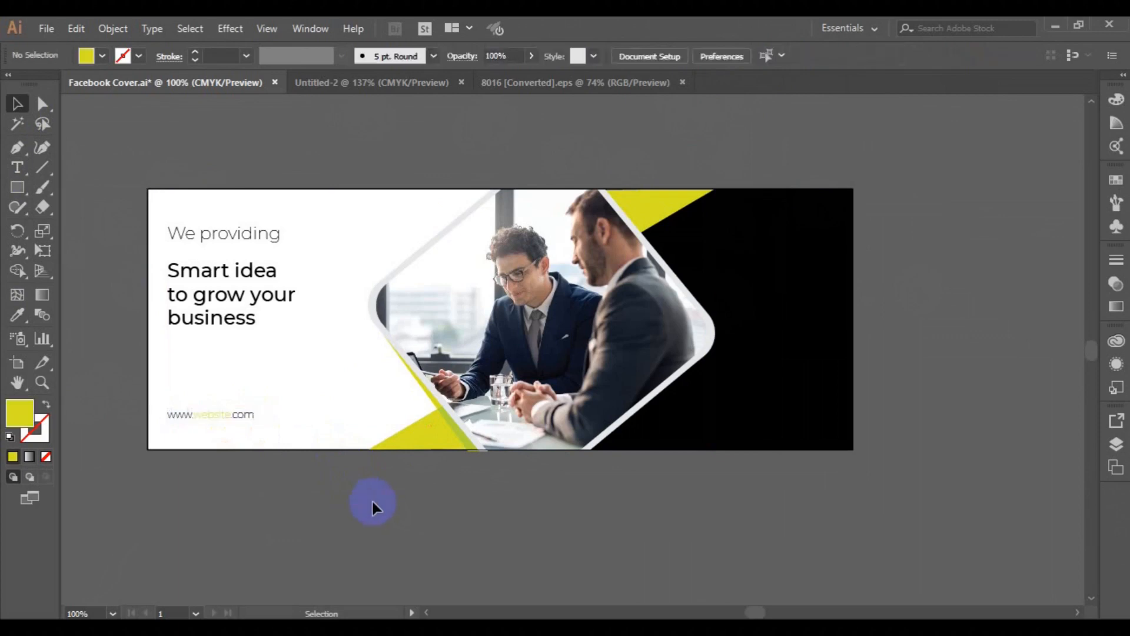
Group "We providing" with the three-line "Smart idea to grow your business" text
{"action": "left_click", "coordinate": [221, 295]}
{"action": "left_click", "coordinate": [239, 231], "text": "shift"}
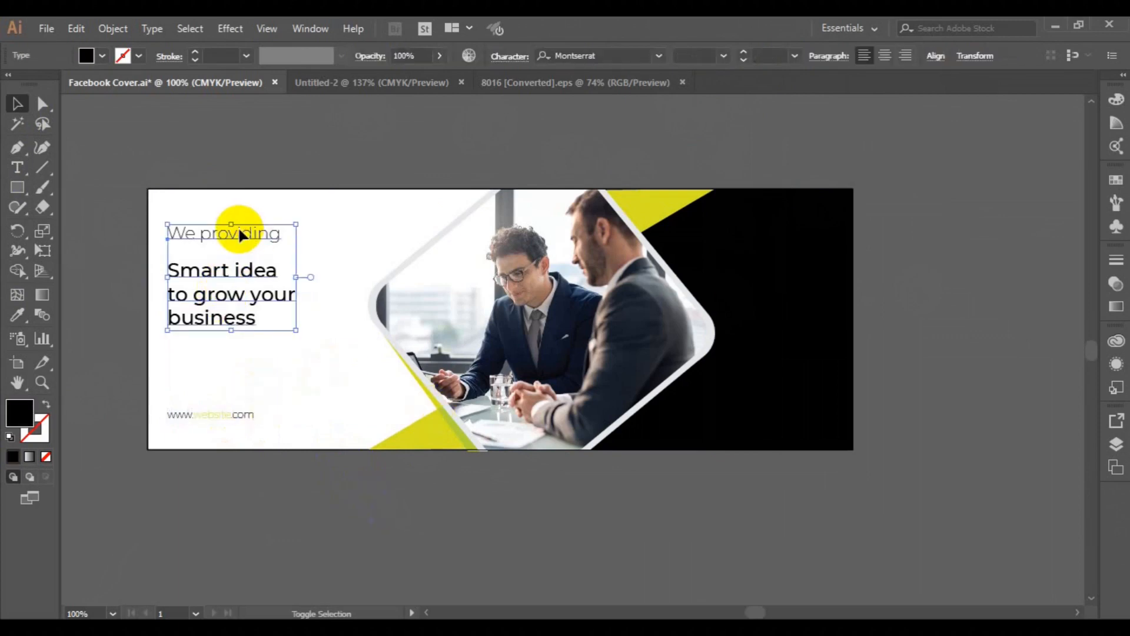
{"action": "left_click", "coordinate": [935, 57]}
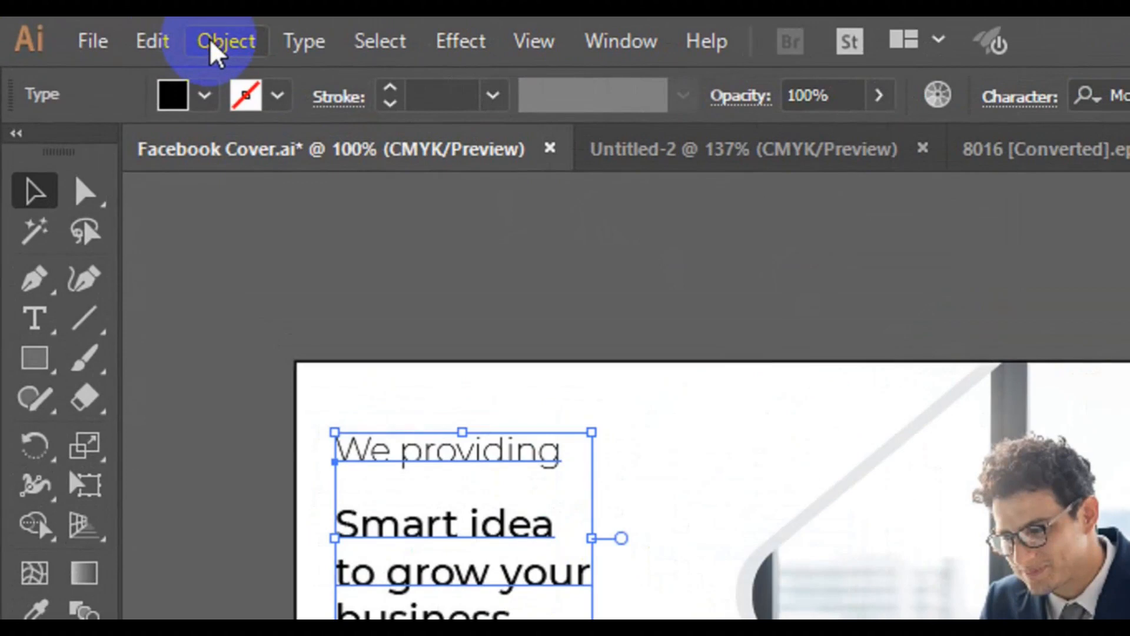
{"action": "left_click", "coordinate": [209, 37]}
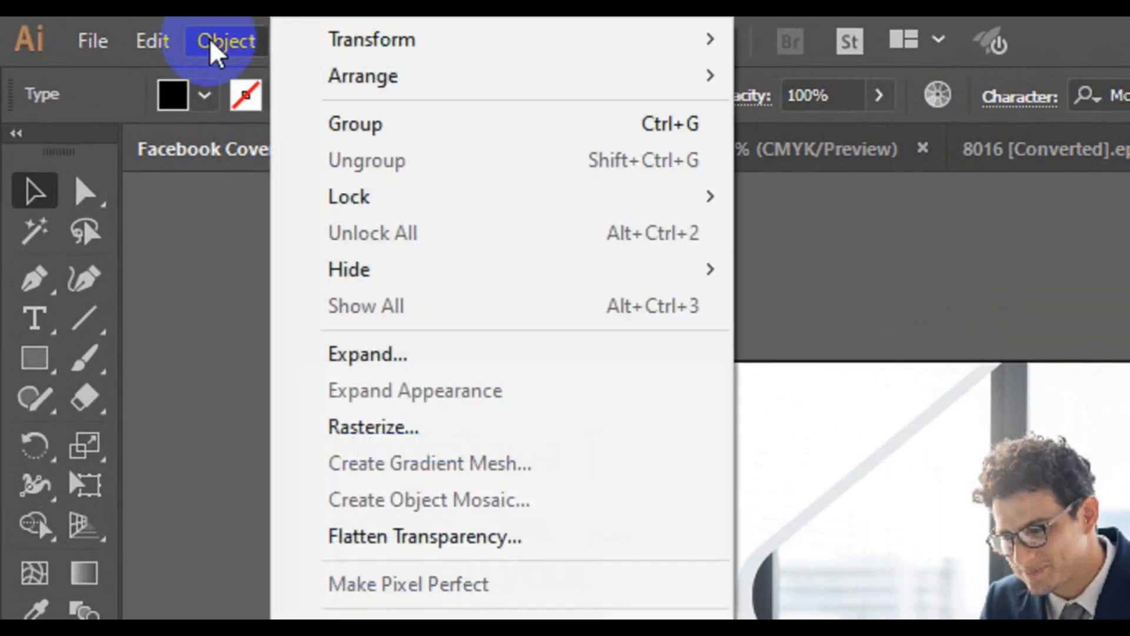
{"action": "left_click", "coordinate": [359, 118]}
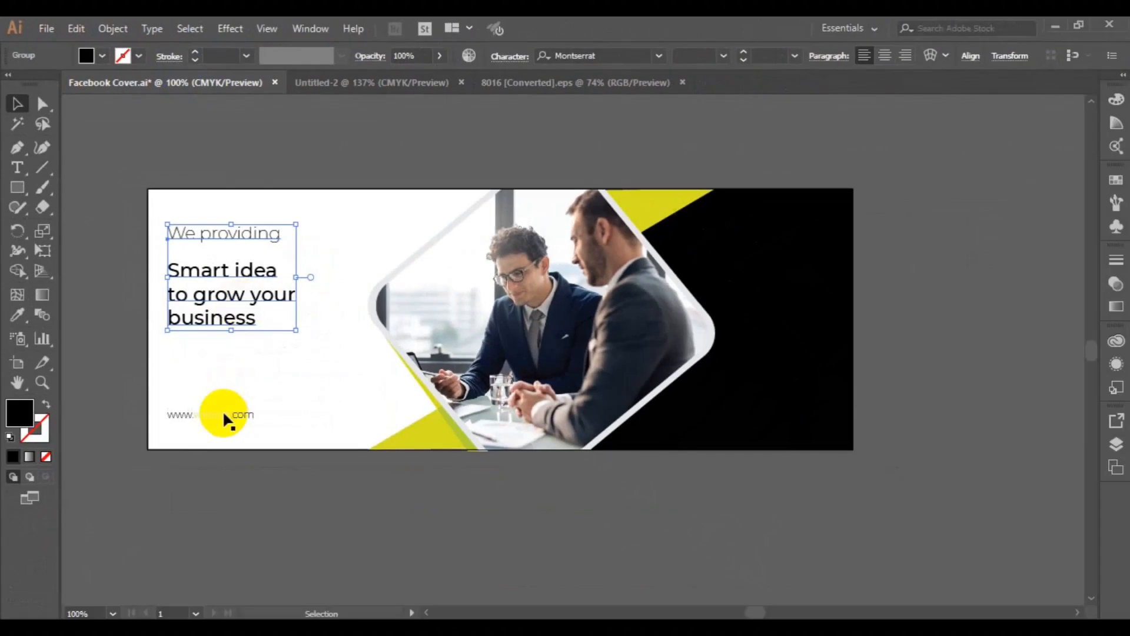
Recolor the whole web address with the black sampled from the cover's dark area
{"action": "left_click", "coordinate": [224, 416]}
{"action": "left_click", "coordinate": [17, 315]}
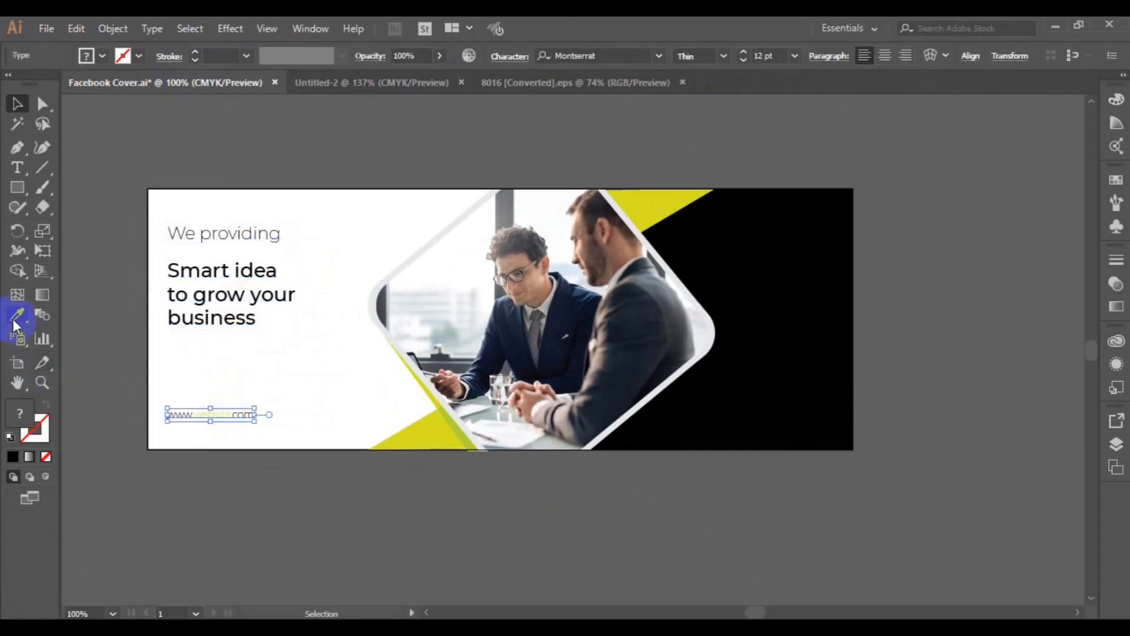
{"action": "left_click", "coordinate": [747, 269]}
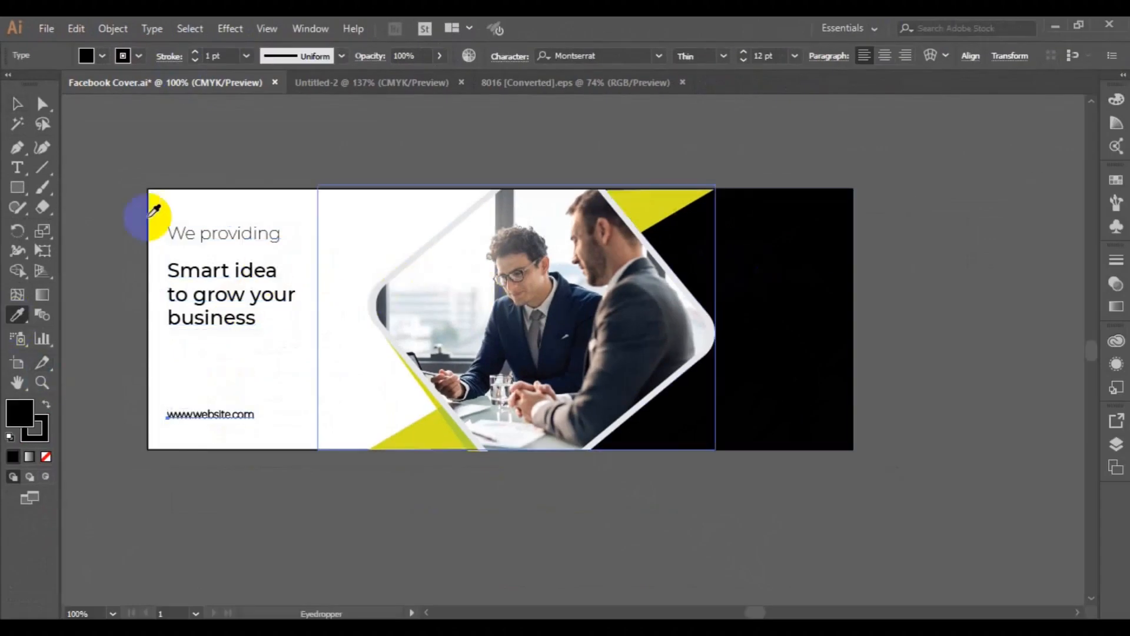
Align the web address to the left edge of the grouped headline text and clear the selection
{"action": "left_click", "coordinate": [17, 104]}
{"action": "left_click", "coordinate": [206, 321], "text": "shift"}
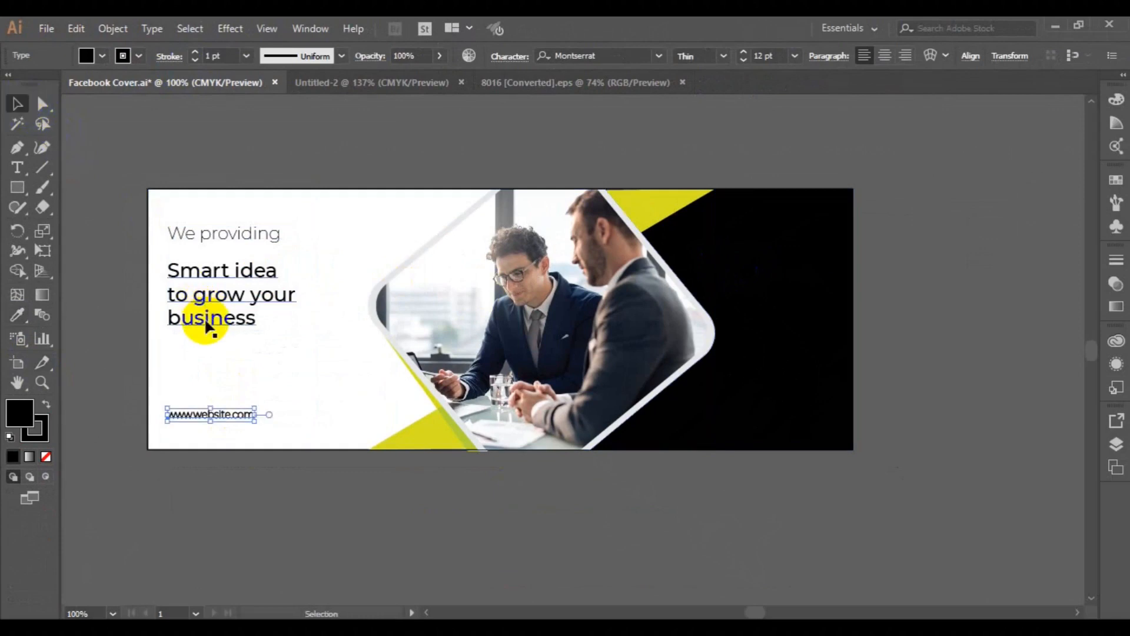
{"action": "left_click", "coordinate": [204, 317], "text": "shift"}
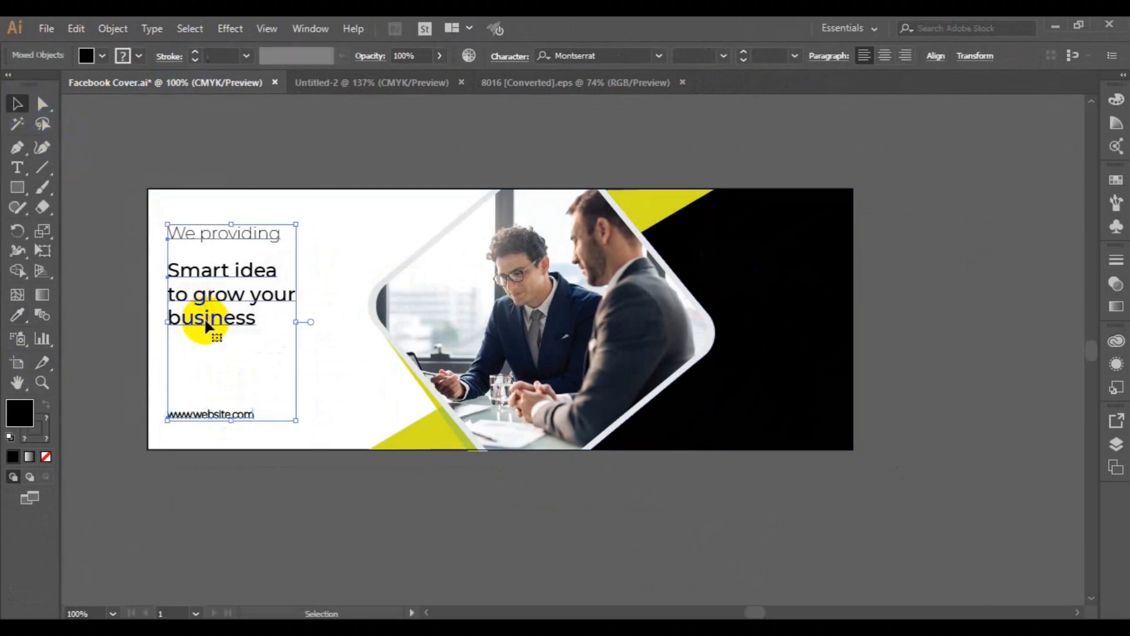
{"action": "left_click", "coordinate": [935, 57]}
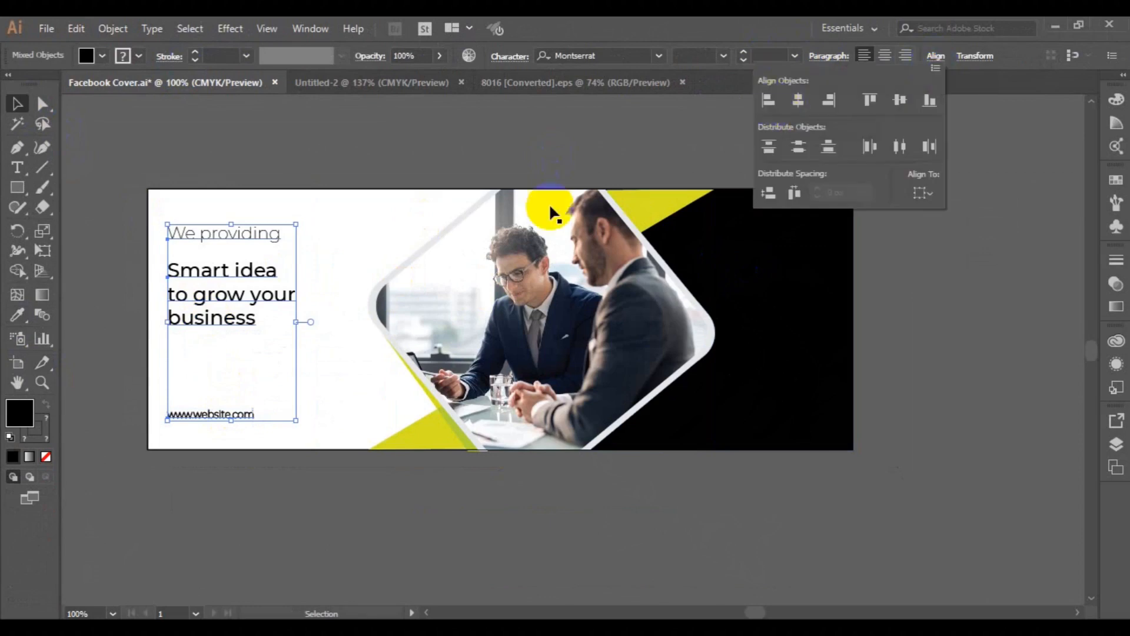
{"action": "left_click", "coordinate": [405, 176]}
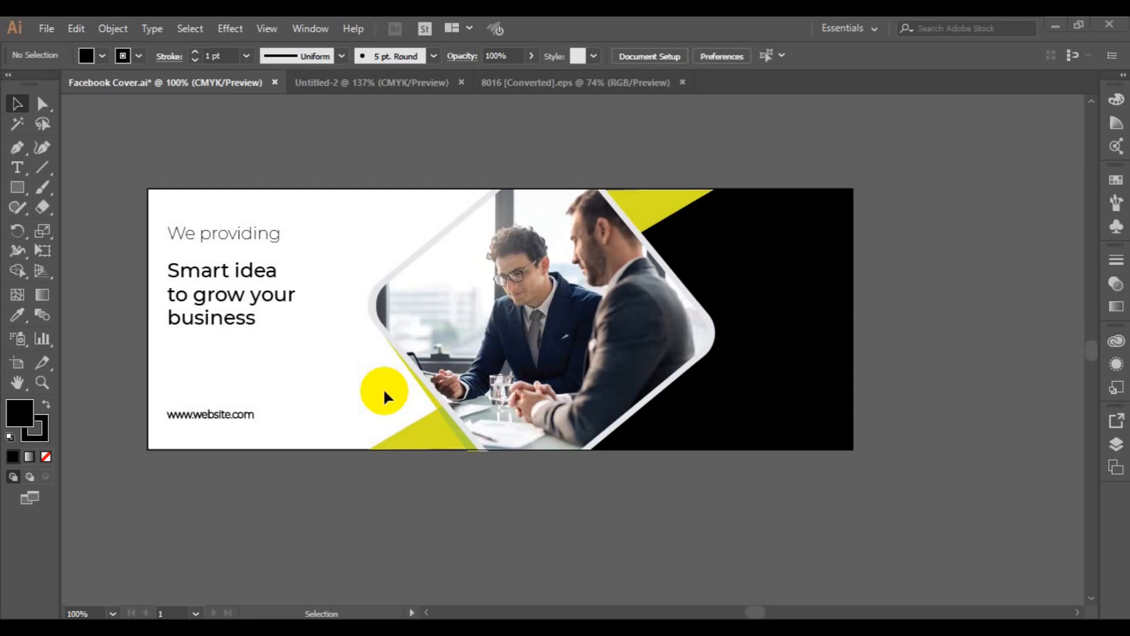
Draw a yellow rectangle without a stroke on the white area, just under the word "business" and starting at the headline's left edge
{"action": "left_click", "coordinate": [89, 221]}
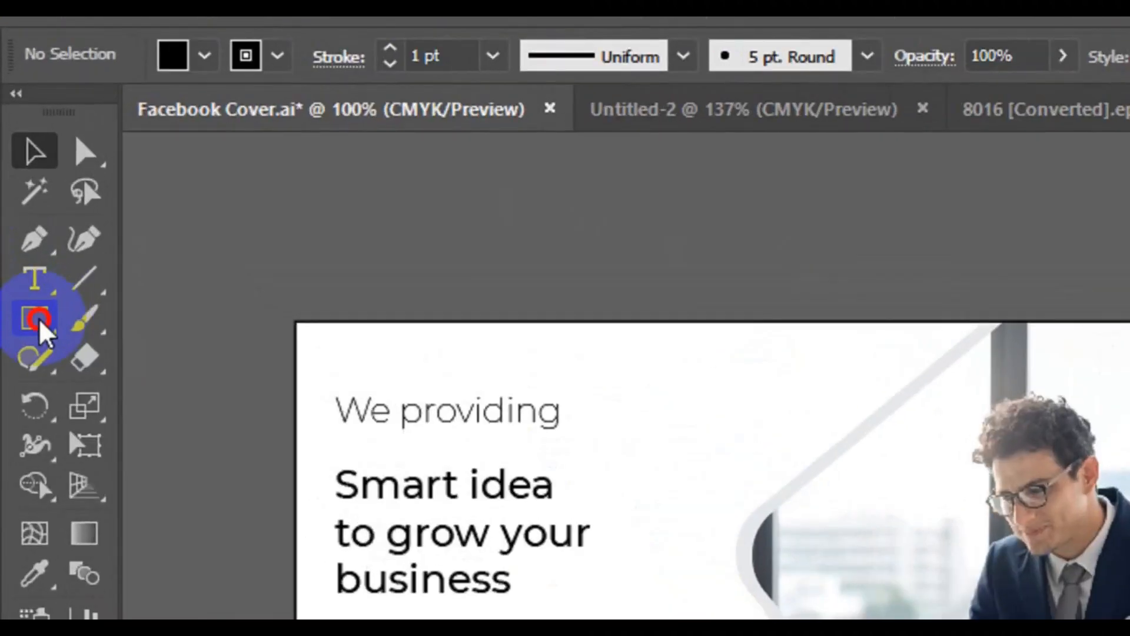
{"action": "left_click", "coordinate": [35, 318]}
{"action": "left_click", "coordinate": [277, 97]}
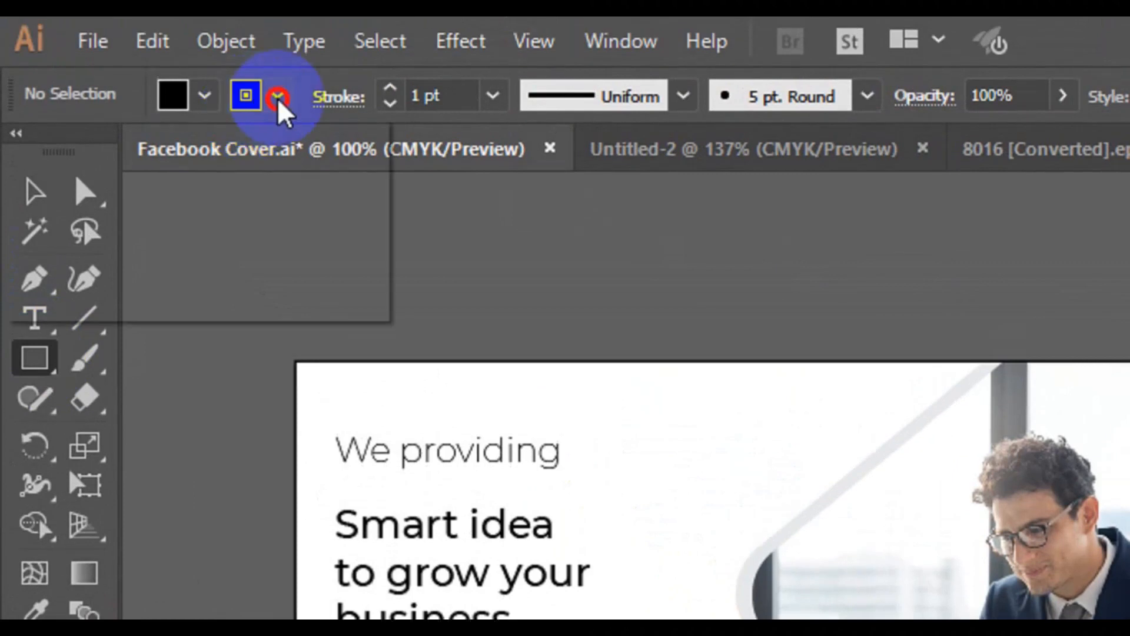
{"action": "left_click", "coordinate": [21, 153]}
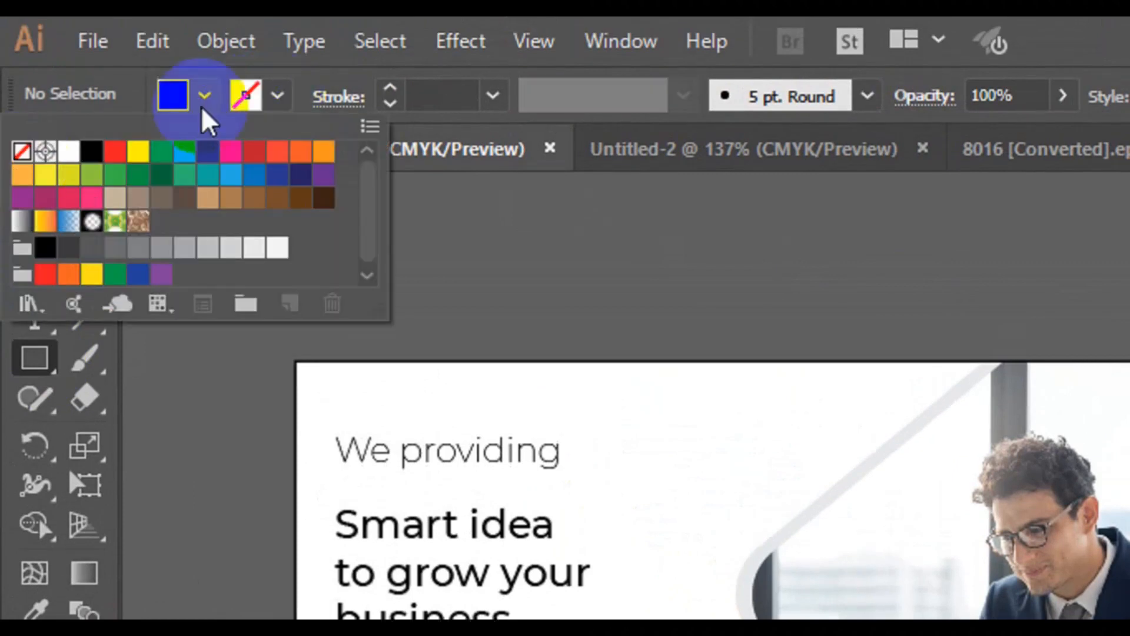
{"action": "left_click", "coordinate": [201, 90]}
{"action": "left_click", "coordinate": [201, 90]}
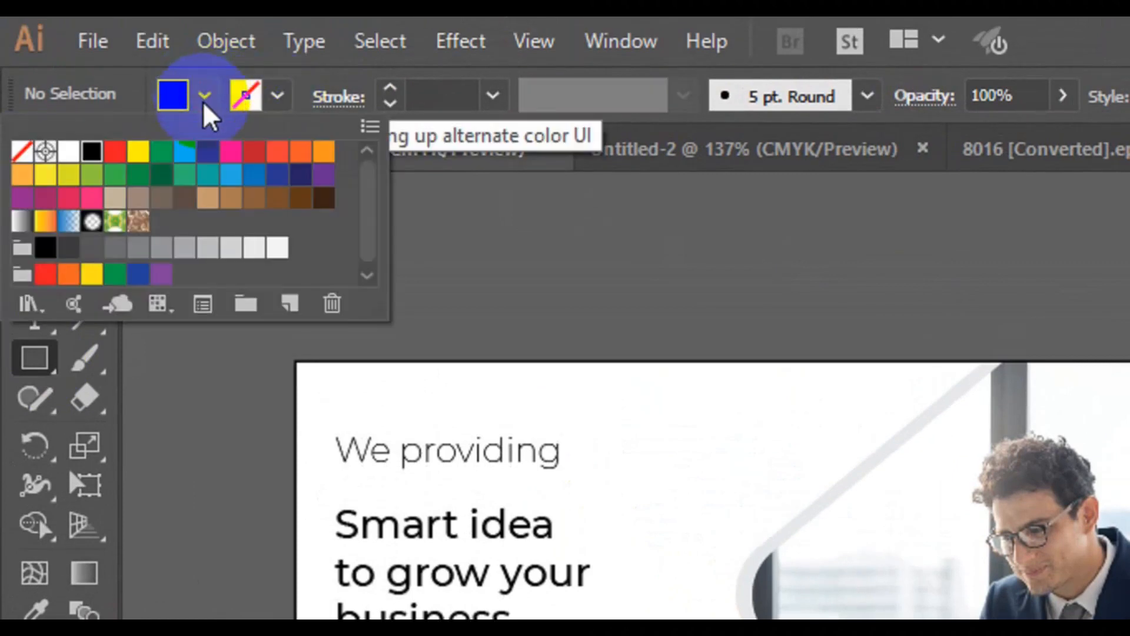
{"action": "left_click", "coordinate": [139, 152]}
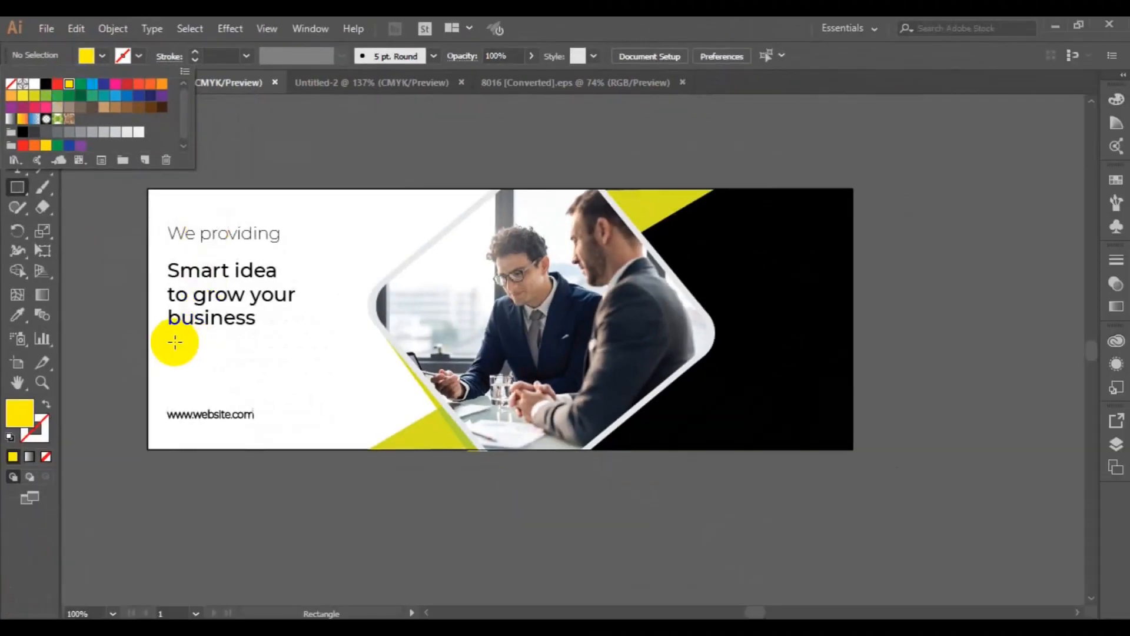
{"action": "left_click", "coordinate": [175, 341]}
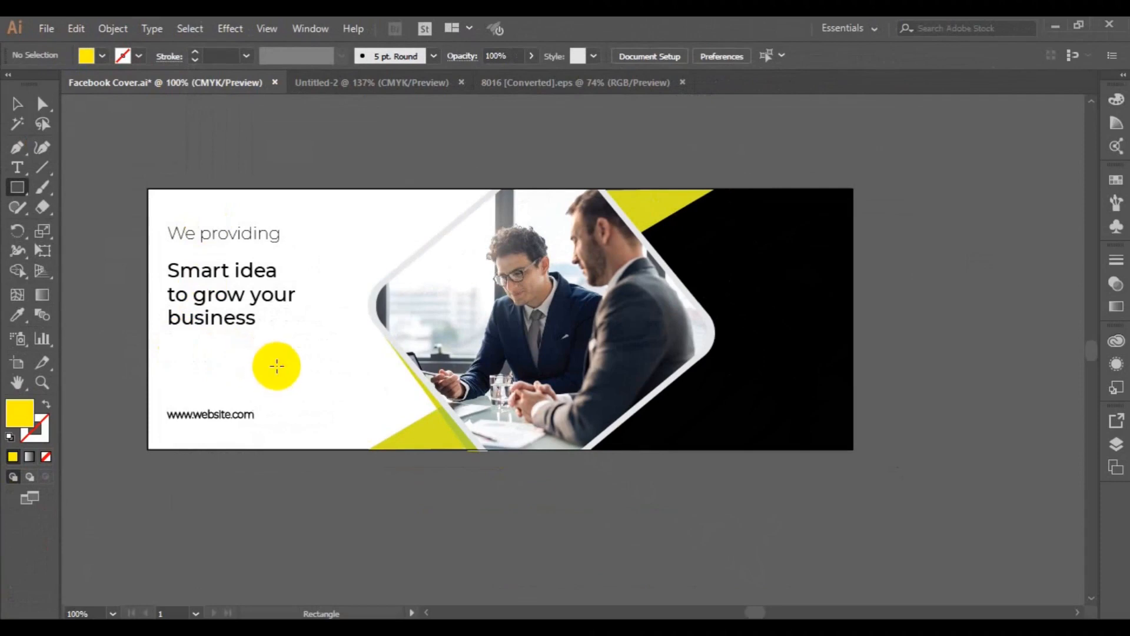
{"action": "left_click_drag", "start_coordinate": [168, 342], "coordinate": [267, 367]}
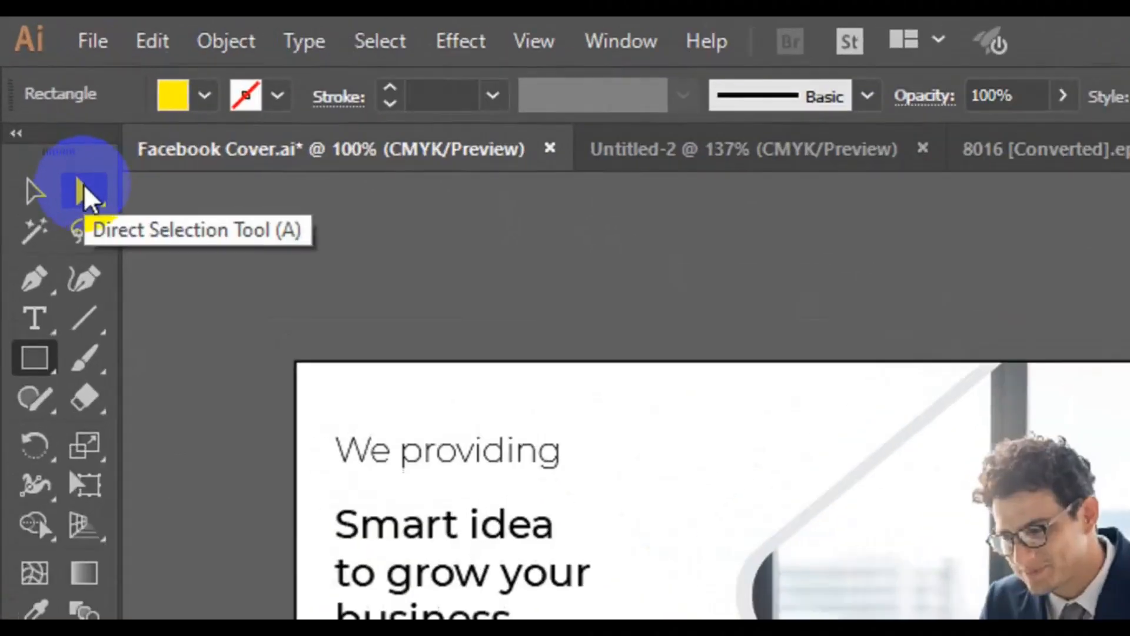
Round the yellow rectangle's corners to 15 px so it forms a pill shape
{"action": "left_click", "coordinate": [43, 106]}
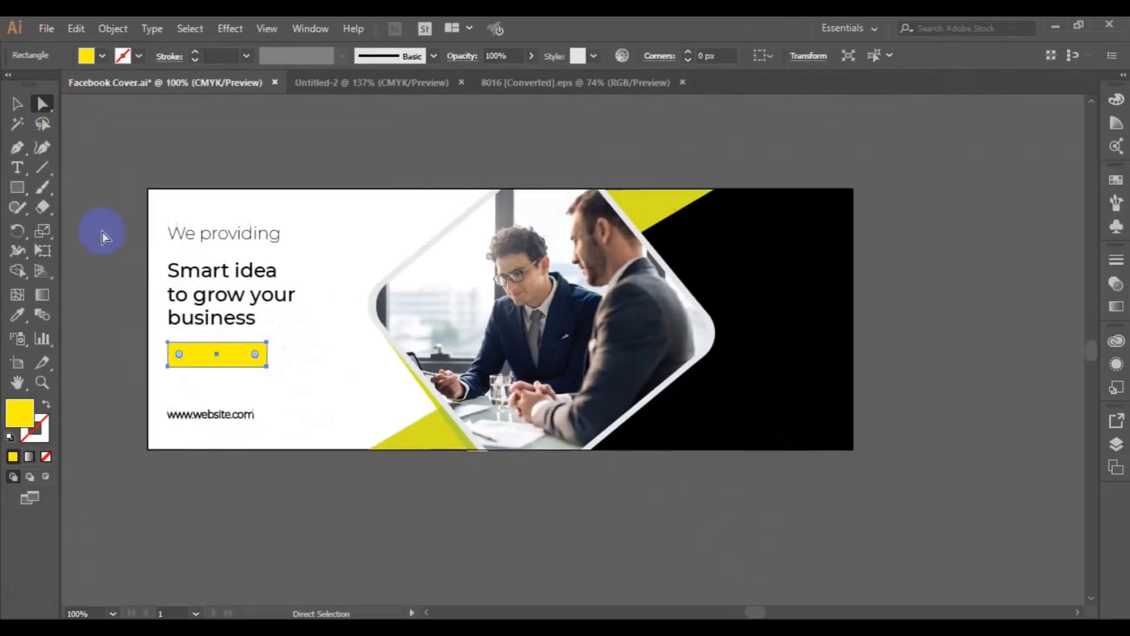
{"action": "left_click", "coordinate": [181, 353]}
{"action": "left_click_drag", "start_coordinate": [181, 353], "coordinate": [253, 361]}
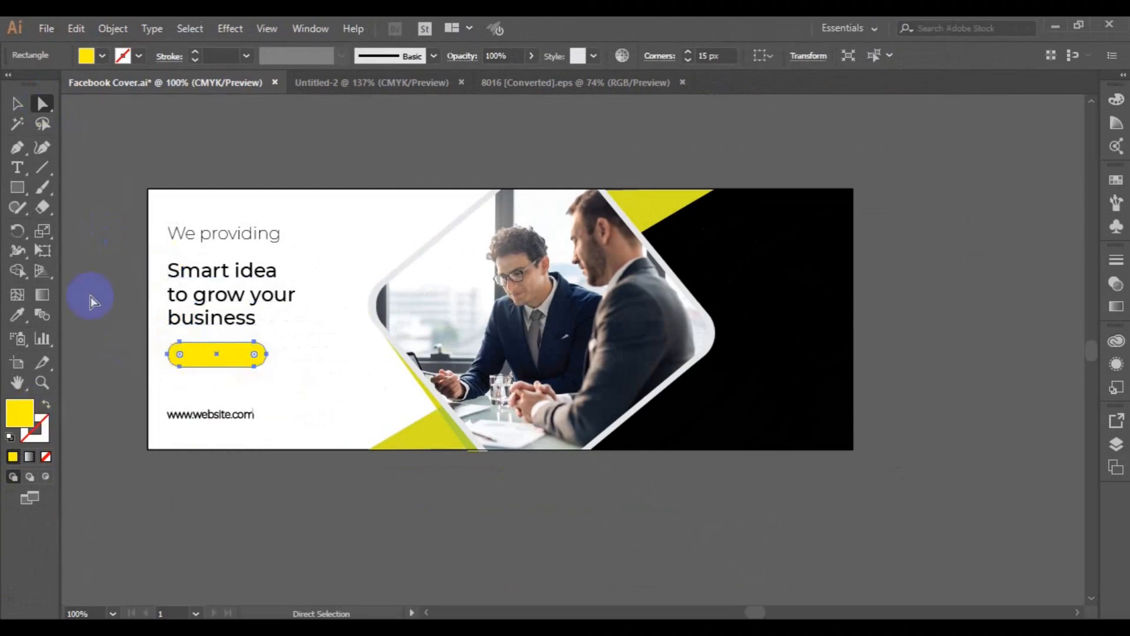
Move the yellow pill slightly down and scale it from its center to about 101 x 25 px, clearing the selection
{"action": "left_click", "coordinate": [19, 105]}
{"action": "left_click", "coordinate": [193, 353]}
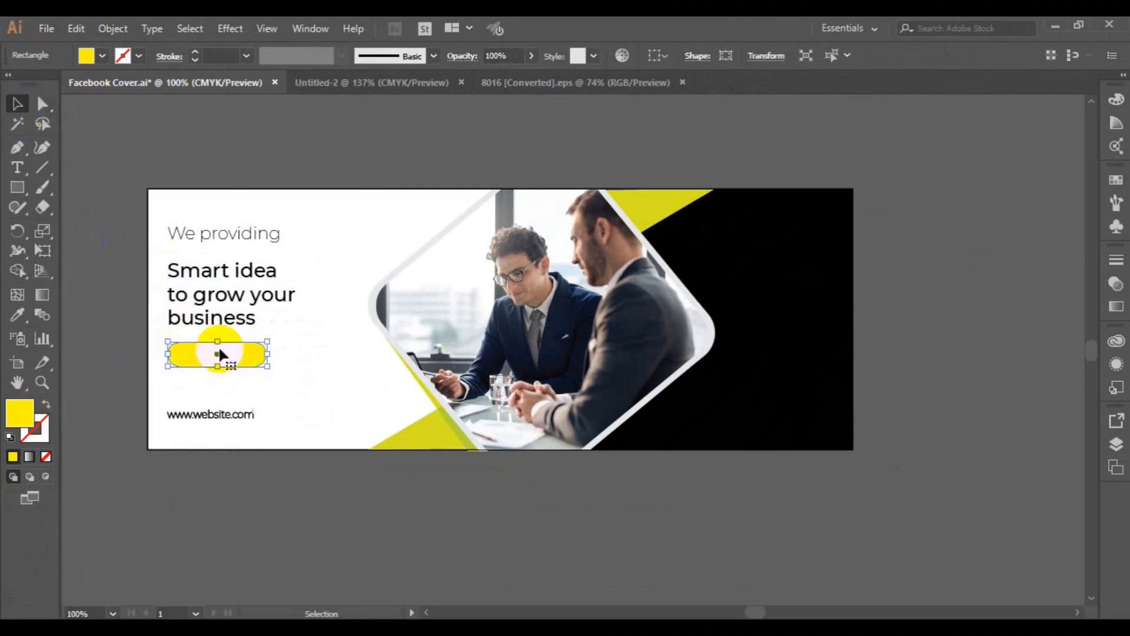
{"action": "left_click_drag", "start_coordinate": [218, 355], "coordinate": [217, 368]}
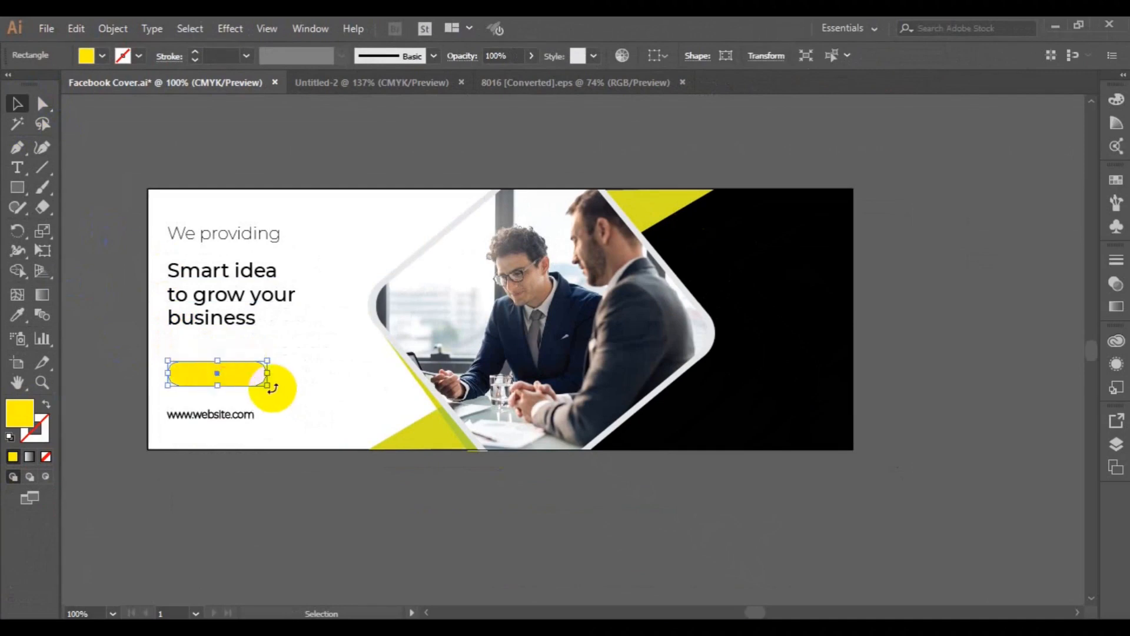
{"action": "left_click_drag", "start_coordinate": [272, 388], "coordinate": [259, 383]}
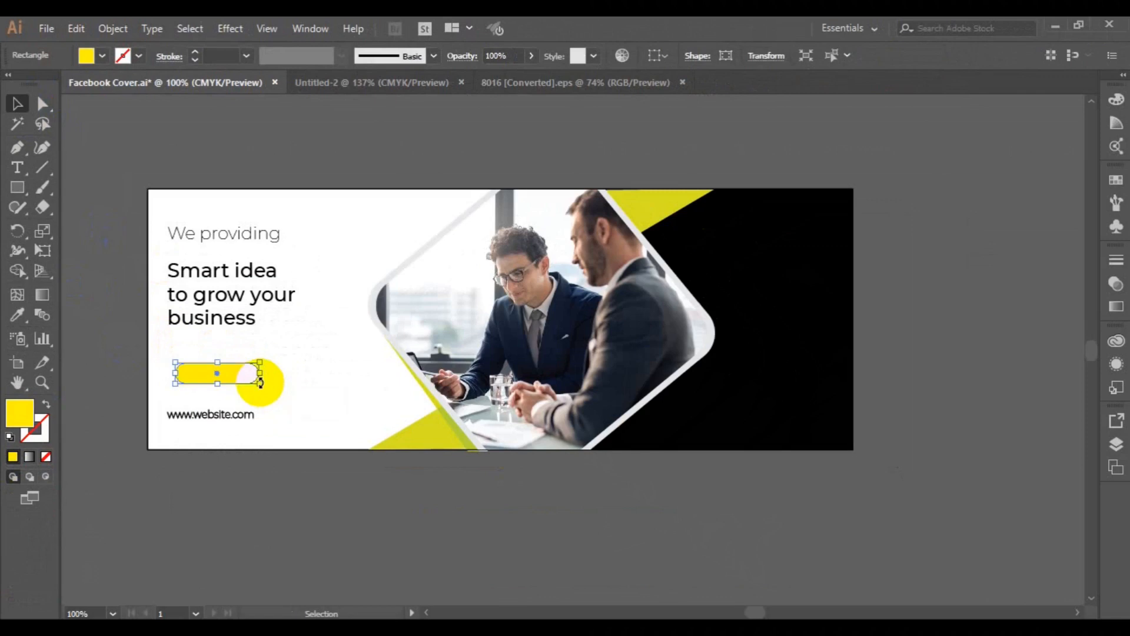
{"action": "left_click", "coordinate": [124, 285]}
Add the text "Contact Us" between the headline and the yellow pill
{"action": "left_click", "coordinate": [17, 169]}
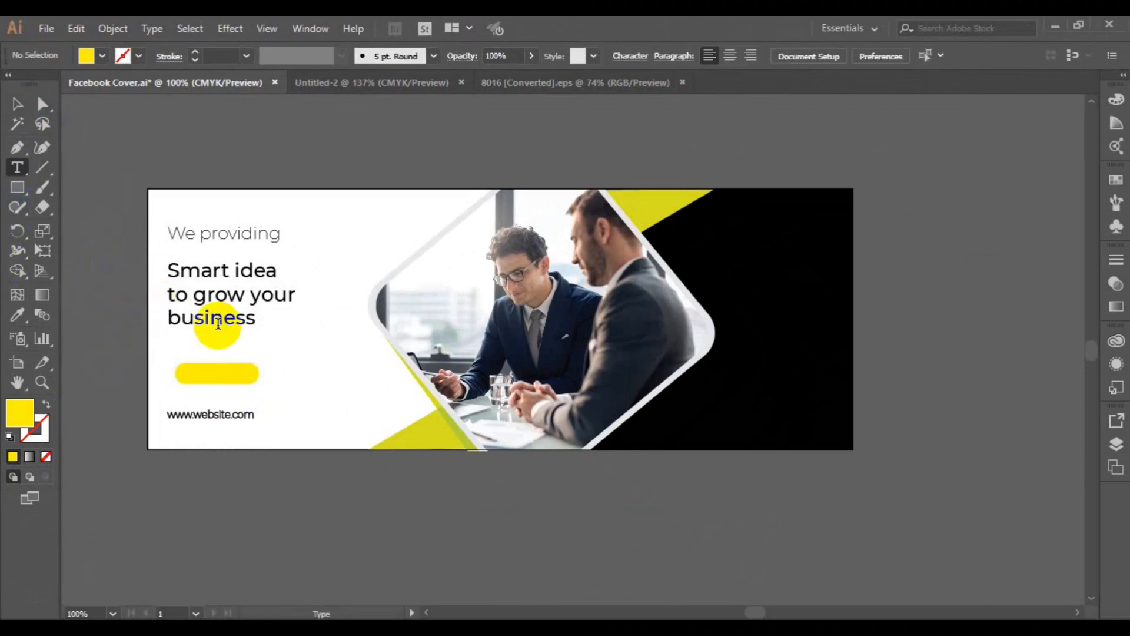
{"action": "left_click", "coordinate": [235, 342]}
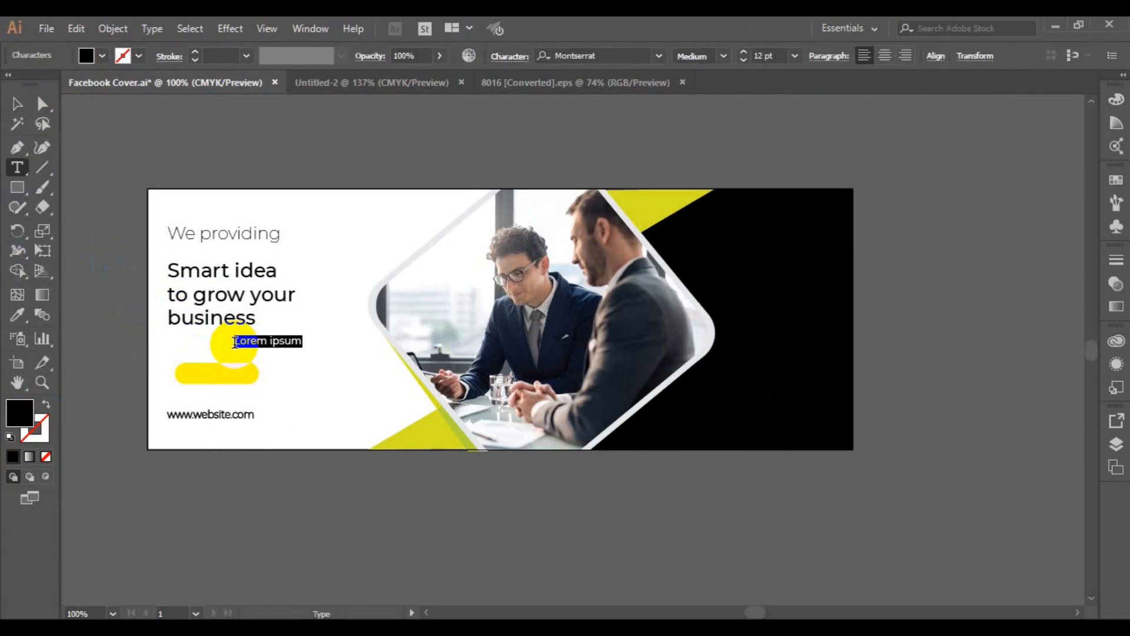
{"action": "type", "text": "Fo"}
{"action": "key", "text": "BackSpace"}
{"action": "type", "text": "ntac"}
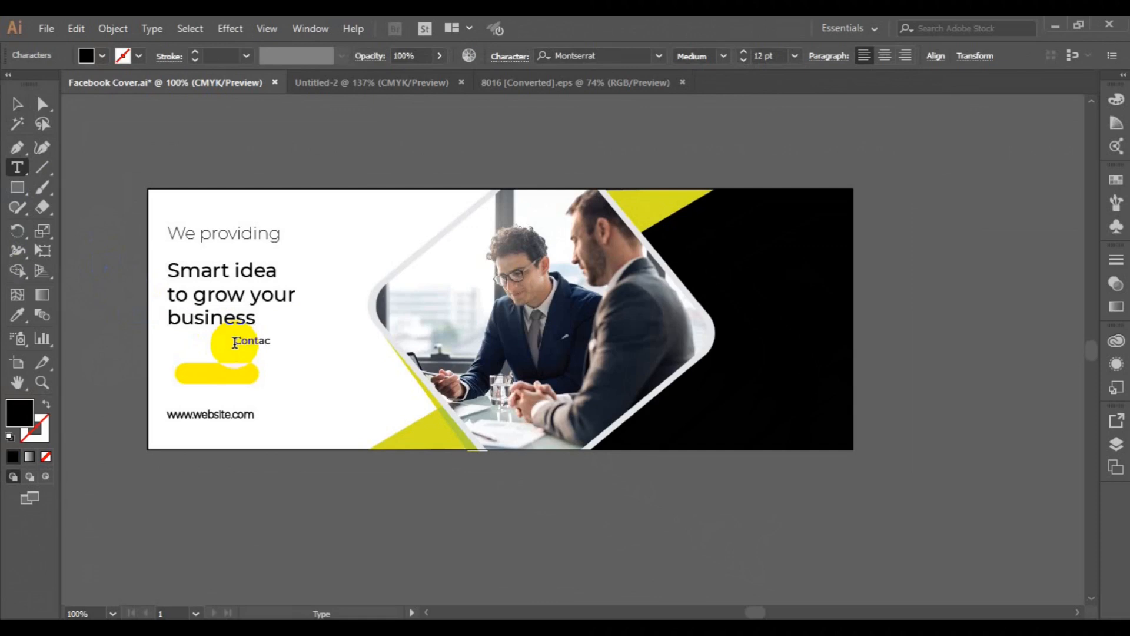
{"action": "type", "text": "t Us"}
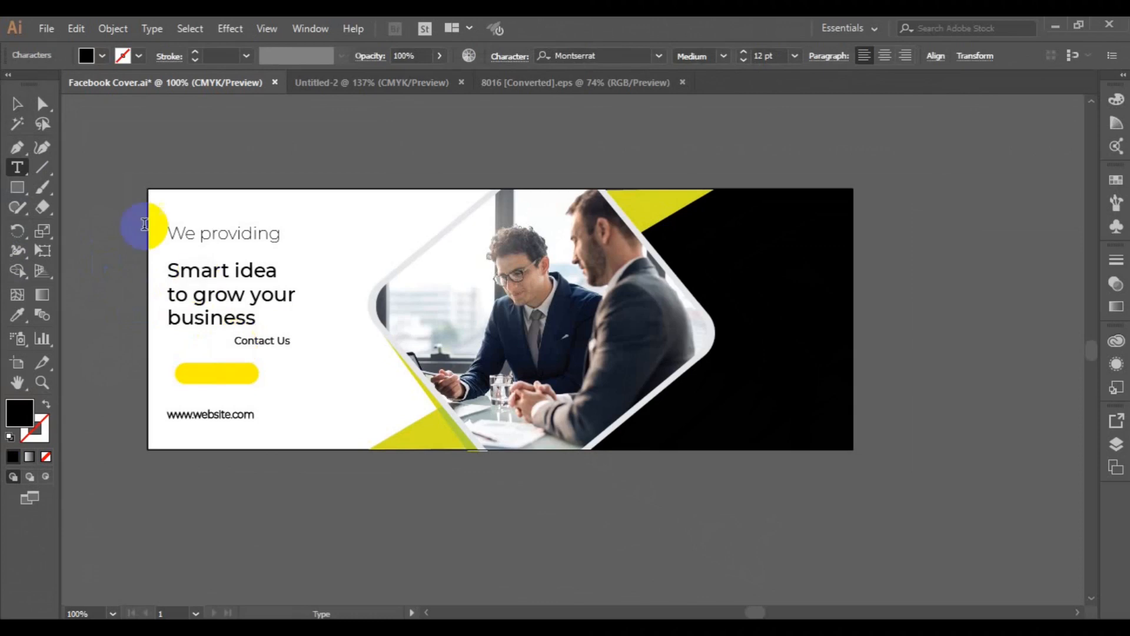
{"action": "left_click", "coordinate": [16, 106]}
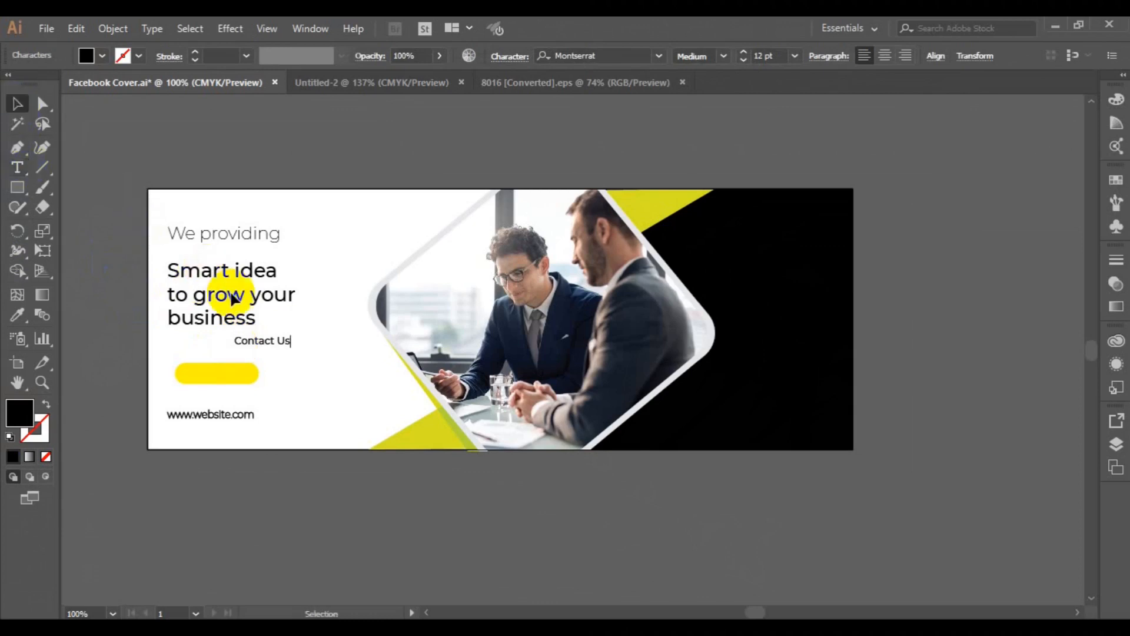
Place "Contact Us" on the yellow pill and center the two on each other horizontally and vertically
{"action": "left_click", "coordinate": [266, 343]}
{"action": "left_click_drag", "start_coordinate": [266, 344], "coordinate": [222, 378]}
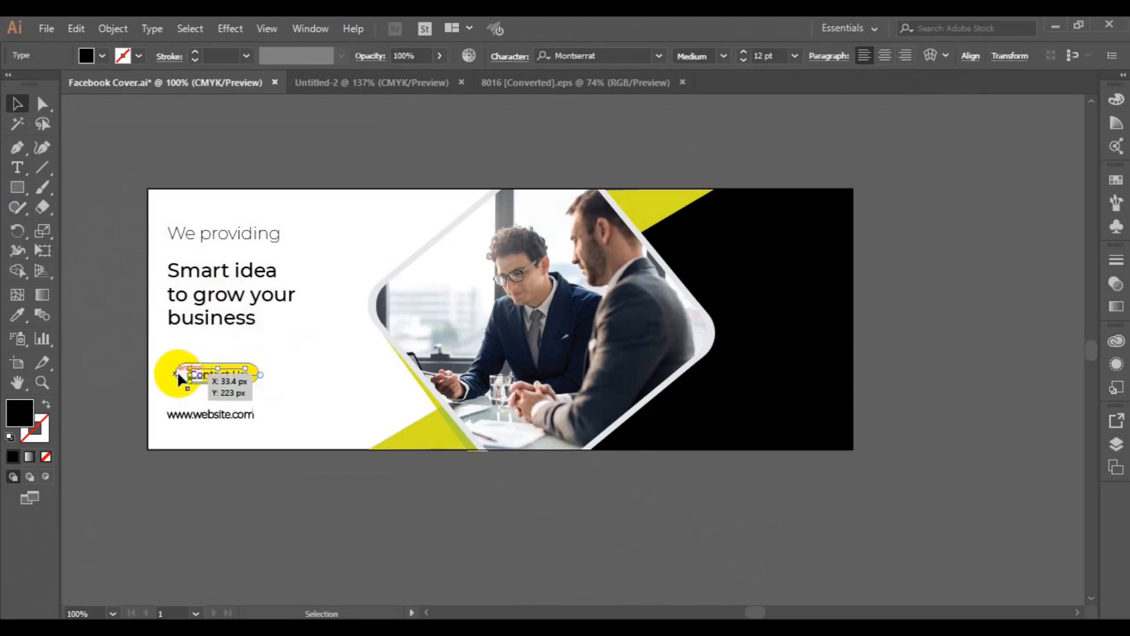
{"action": "left_click", "coordinate": [178, 370], "text": "shift"}
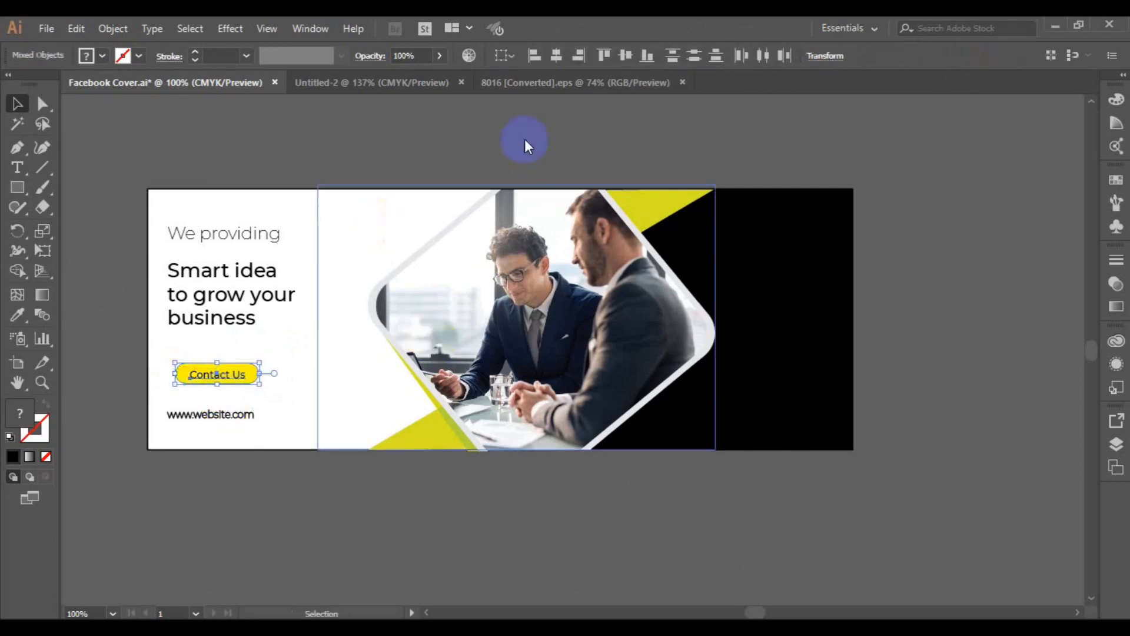
{"action": "left_click", "coordinate": [557, 60]}
{"action": "left_click", "coordinate": [623, 56]}
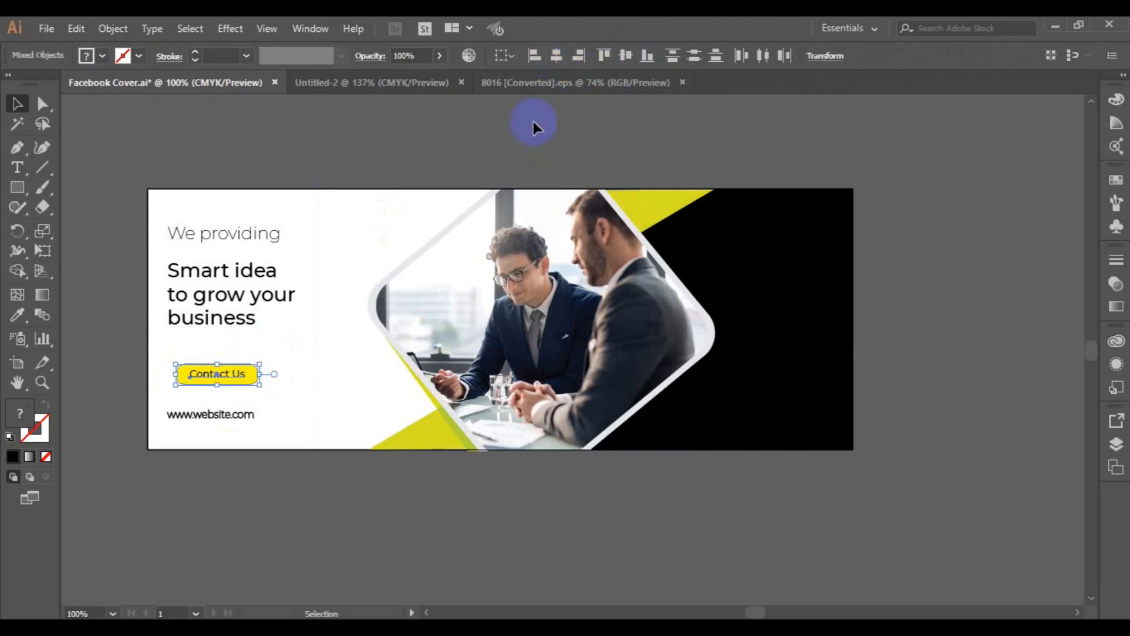
Group the "Contact Us" label with its pill and move the button up, flush with the headline's left edge
{"action": "left_click", "coordinate": [107, 30]}
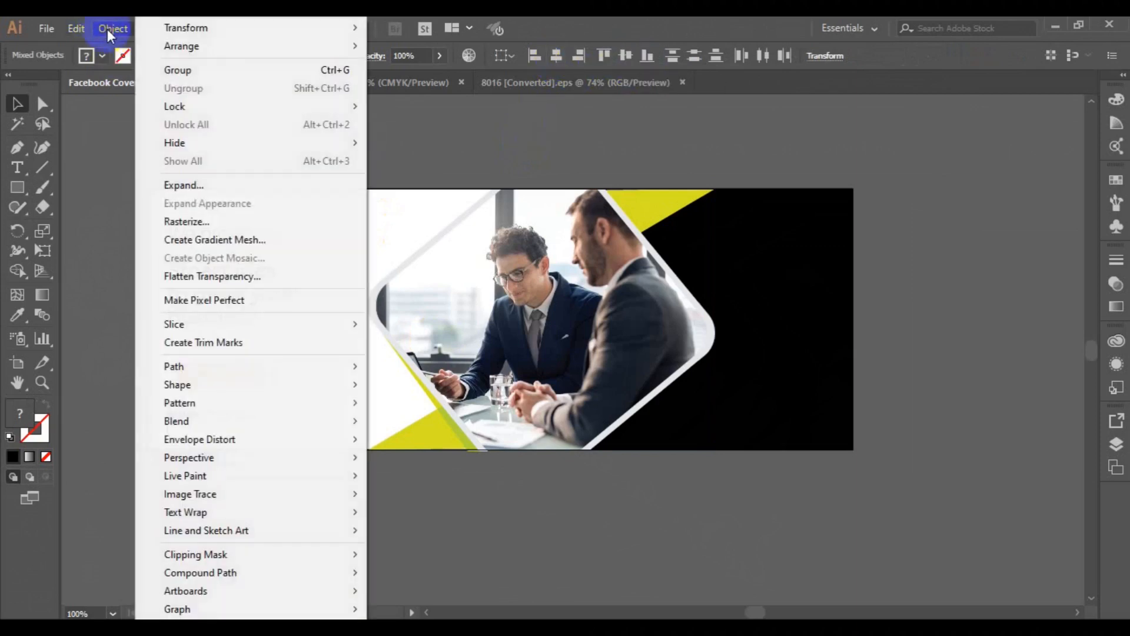
{"action": "left_click", "coordinate": [185, 74]}
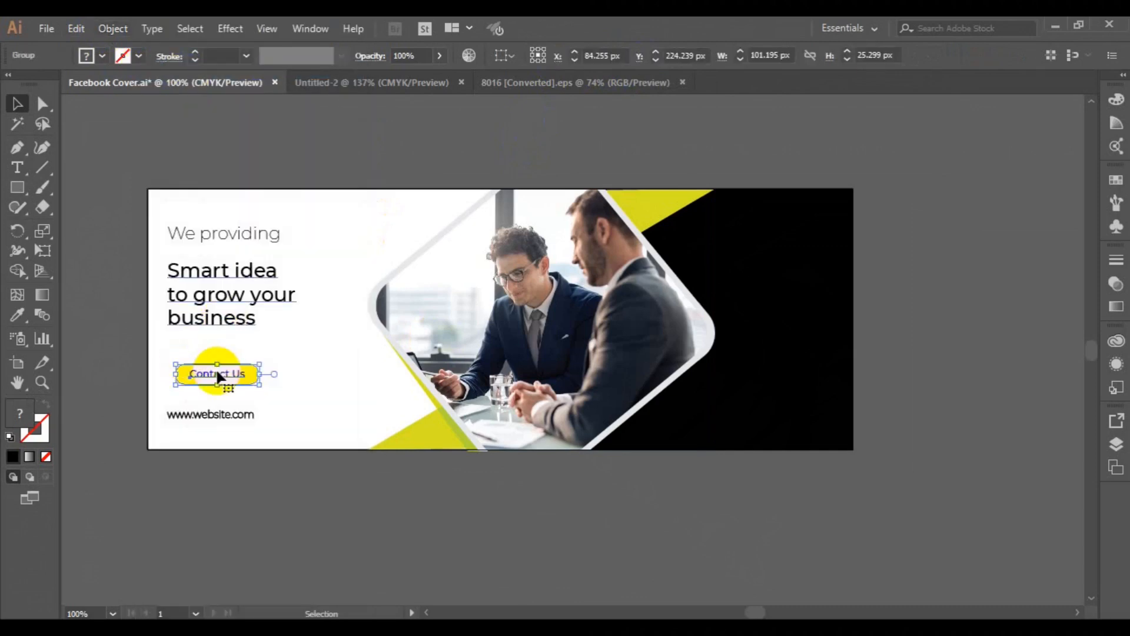
{"action": "left_click_drag", "start_coordinate": [218, 368], "coordinate": [210, 365]}
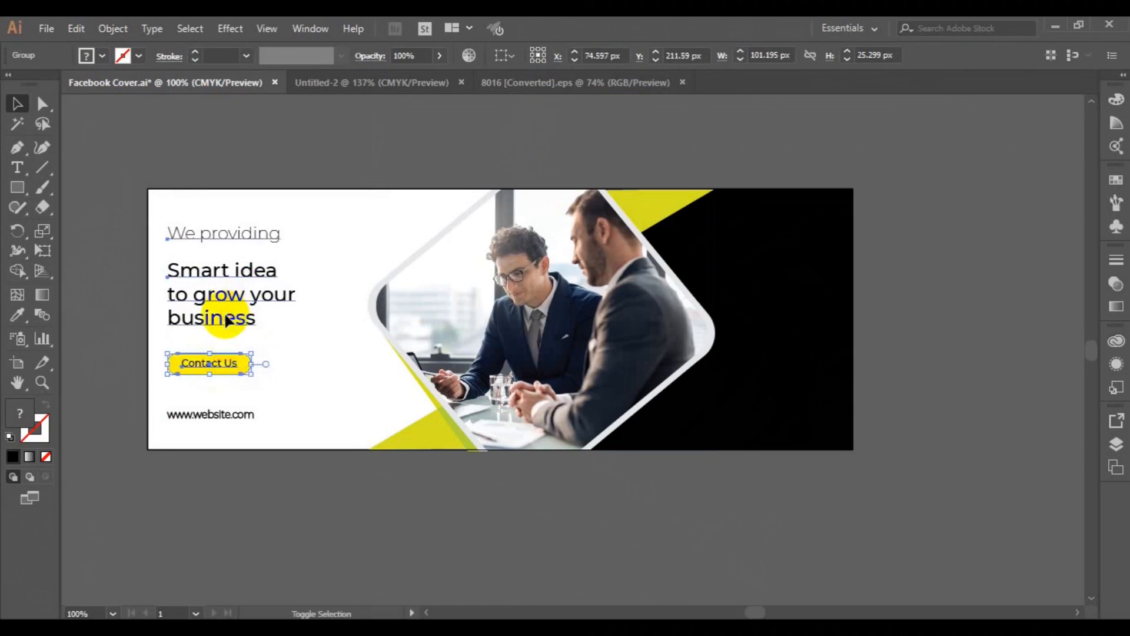
Nudge the headline group, the "Contact Us" button and the web address together slightly to the right
{"action": "left_click", "coordinate": [227, 321], "text": "shift"}
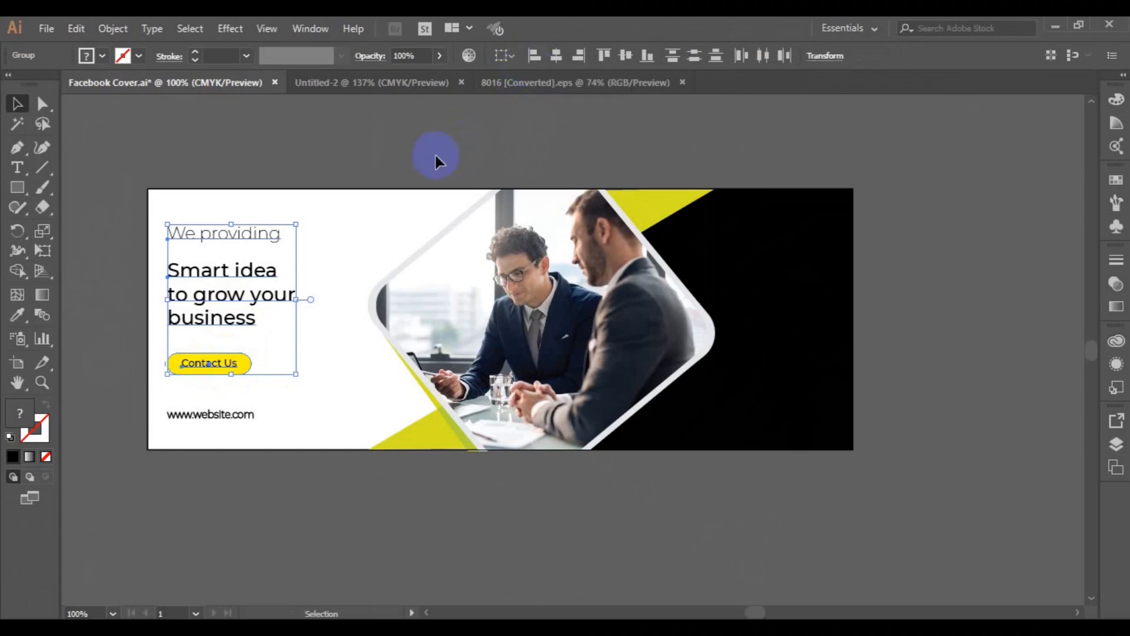
{"action": "left_click", "coordinate": [232, 418], "text": "shift"}
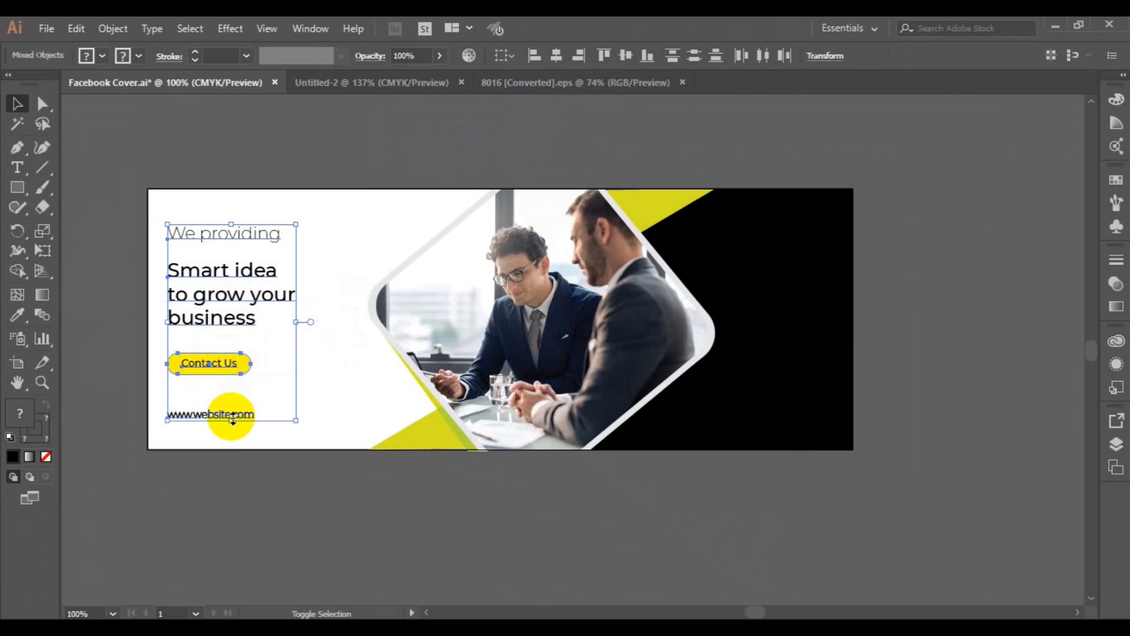
{"action": "left_click_drag", "start_coordinate": [233, 419], "coordinate": [233, 419]}
{"action": "key", "text": "Right"}
{"action": "key", "text": "Right"}
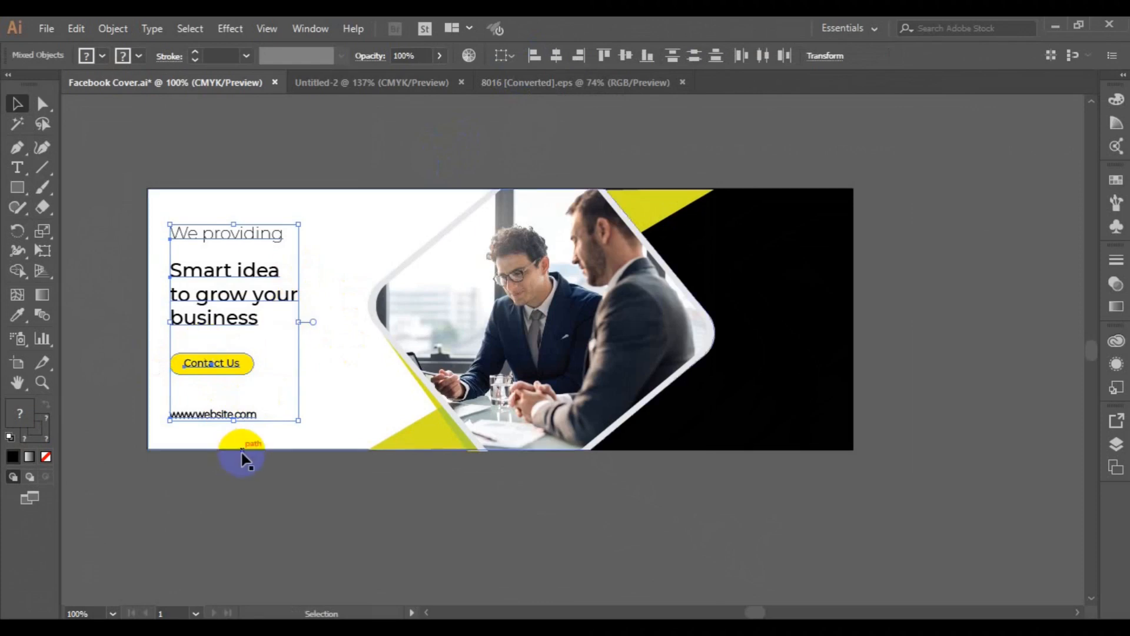
Group the headline text, the "Contact Us" button and the web address, and clear the selection
{"action": "left_click", "coordinate": [108, 36]}
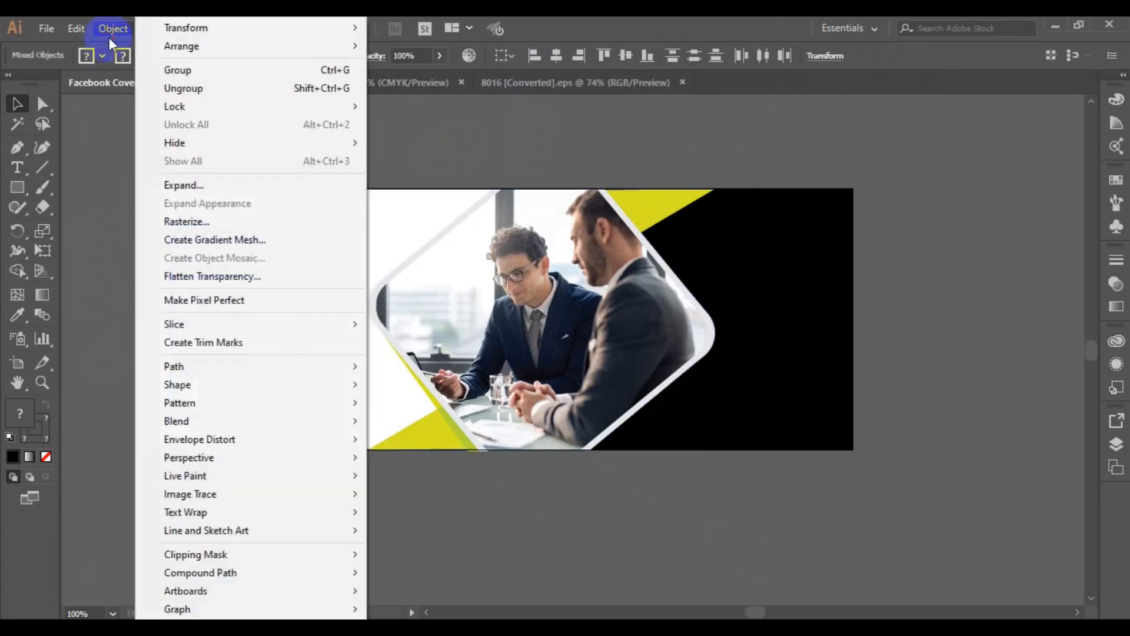
{"action": "left_click", "coordinate": [197, 74]}
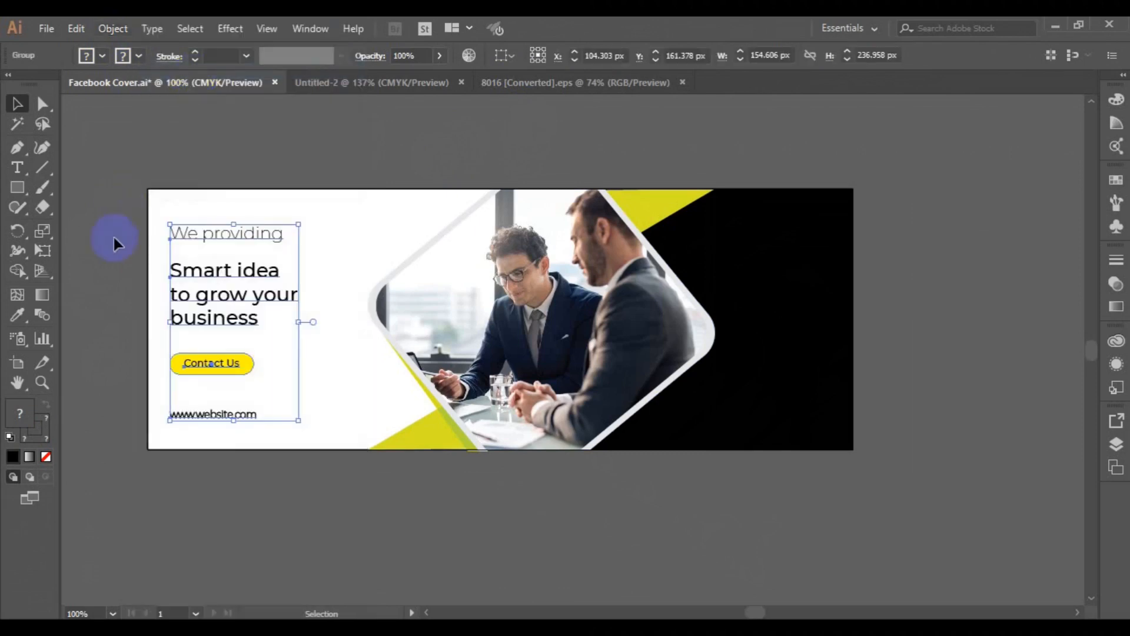
{"action": "left_click", "coordinate": [114, 238]}
{"action": "key", "text": "ctrl"}
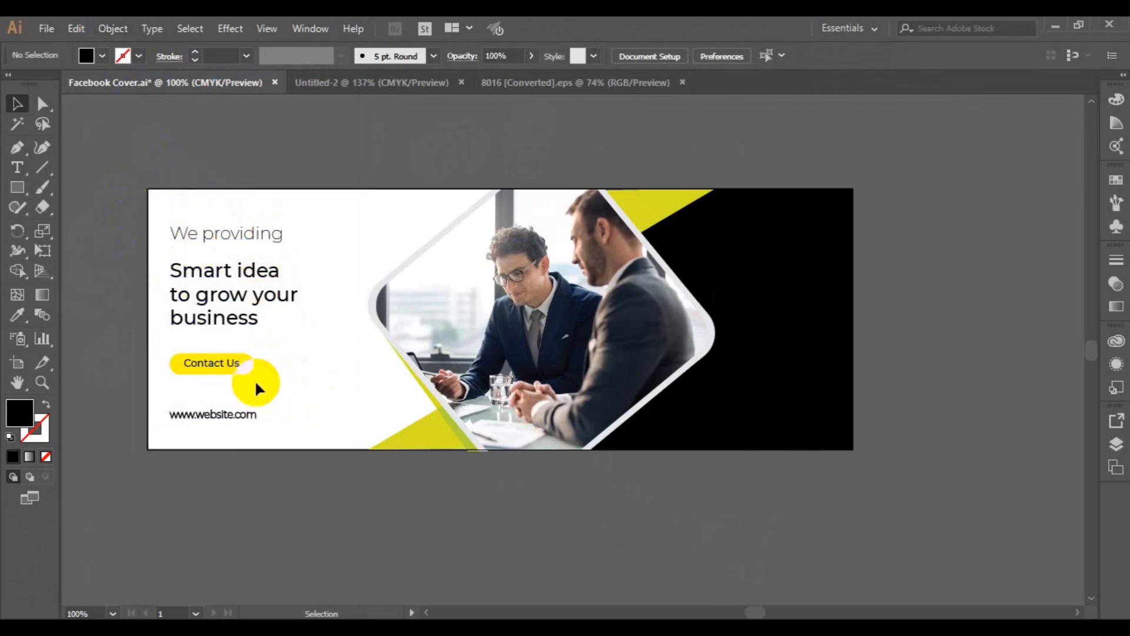
Align the text and button group to the vertical center of the white background shape and clear the selection
{"action": "left_click", "coordinate": [232, 365]}
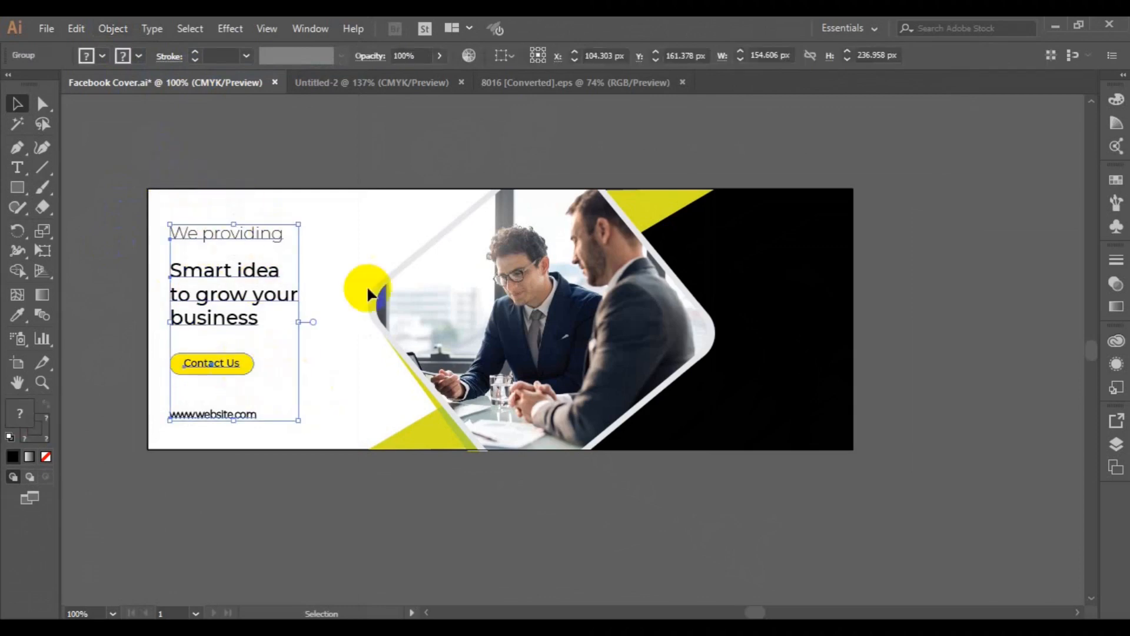
{"action": "left_click", "coordinate": [358, 244], "text": "shift"}
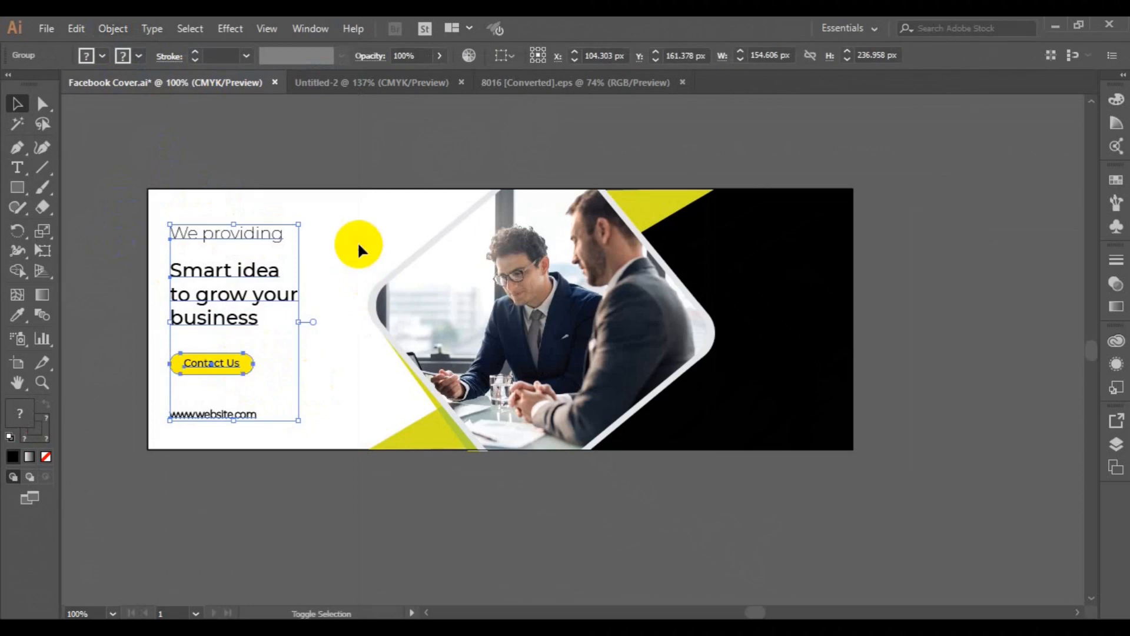
{"action": "left_click", "coordinate": [358, 193], "text": "shift"}
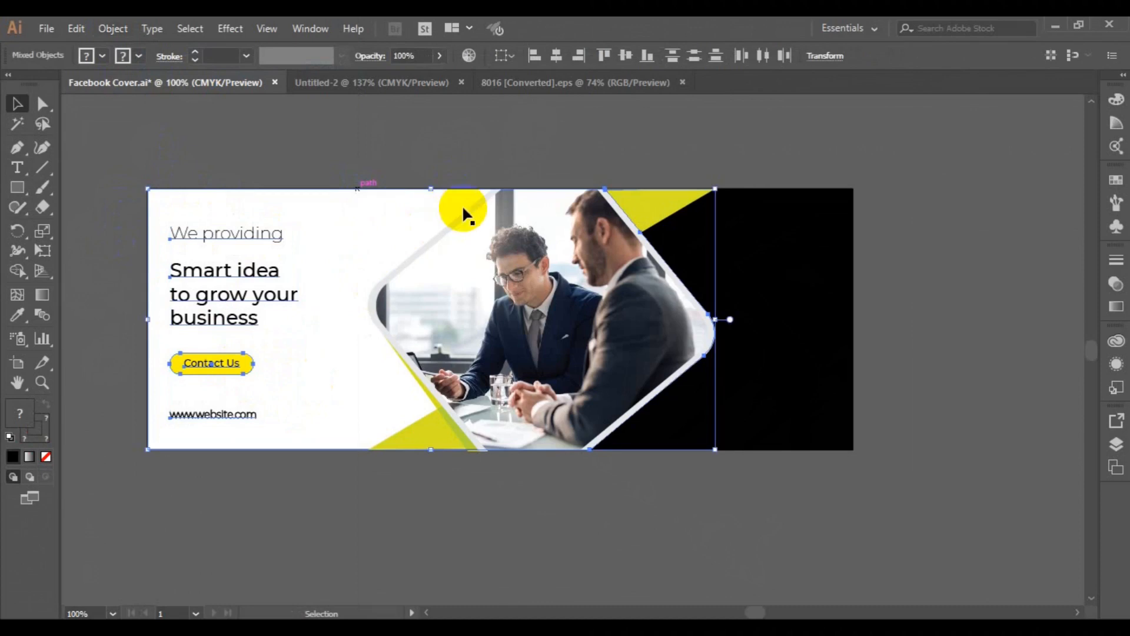
{"action": "left_click", "coordinate": [619, 56]}
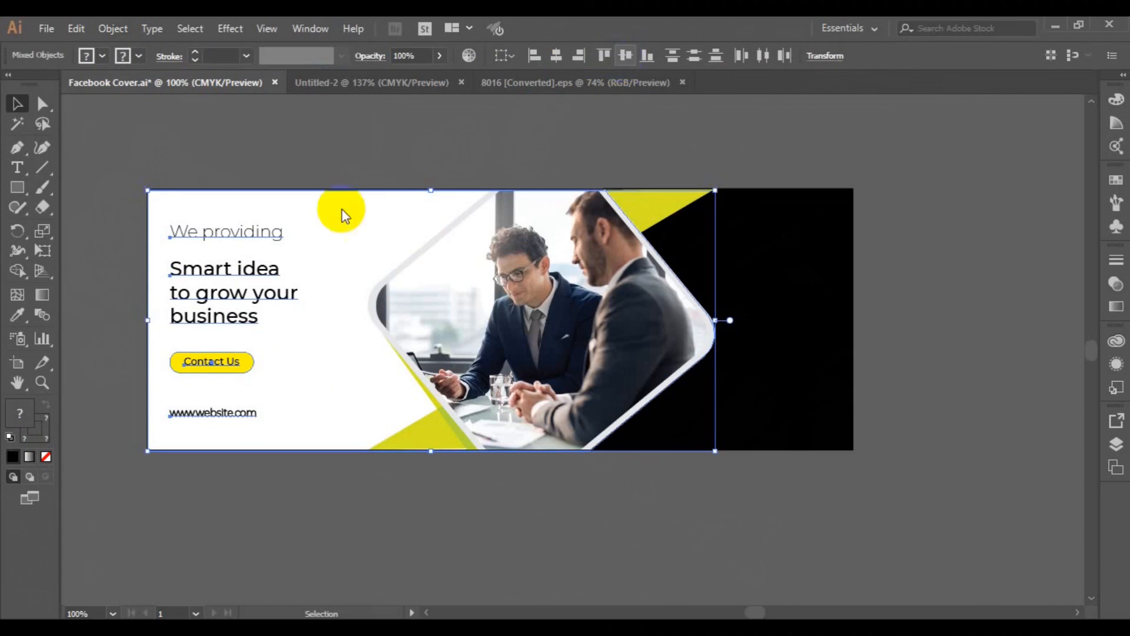
{"action": "left_click", "coordinate": [322, 150]}
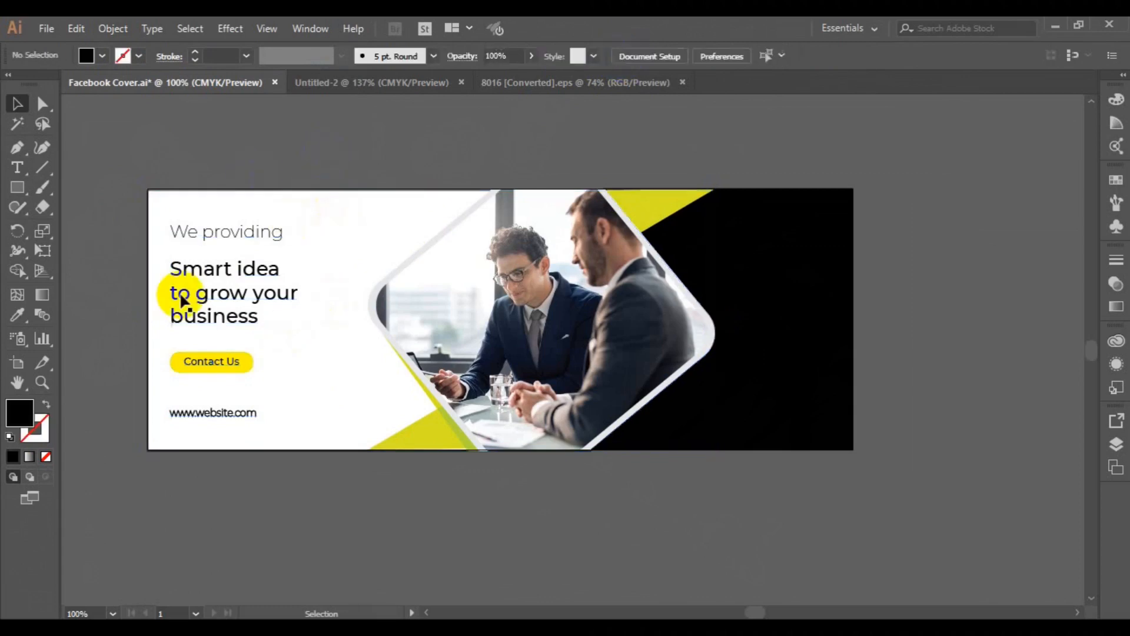
Draw a thin 101 x 8 px bar near the white area's upper edge and match its fill to the lime-yellow corner triangle
{"action": "left_click", "coordinate": [15, 190]}
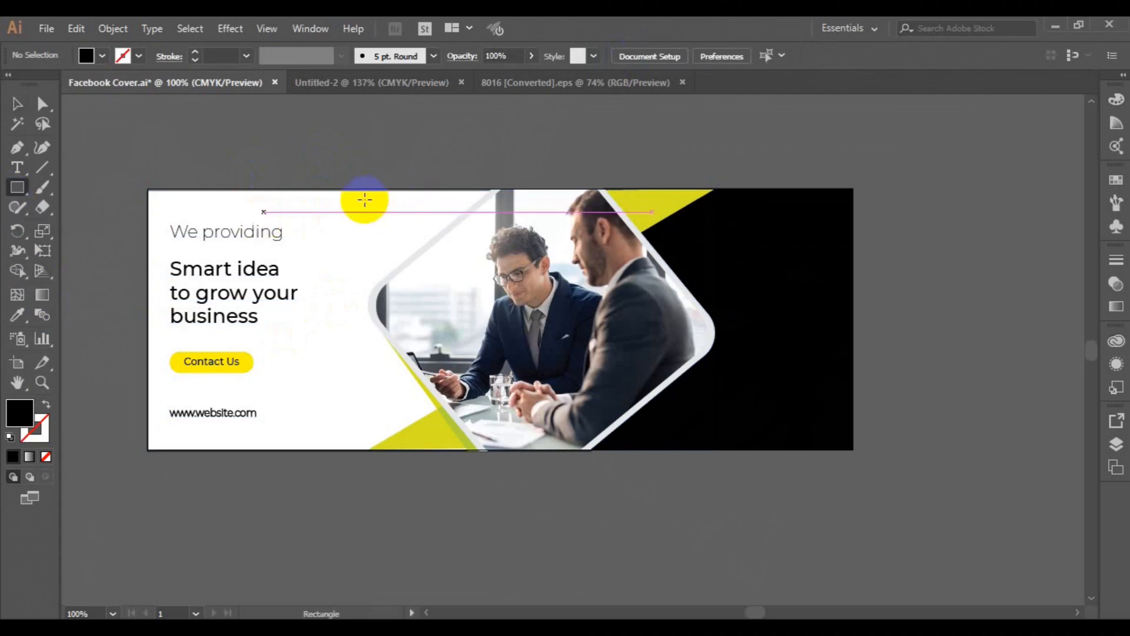
{"action": "left_click_drag", "start_coordinate": [400, 199], "coordinate": [440, 208]}
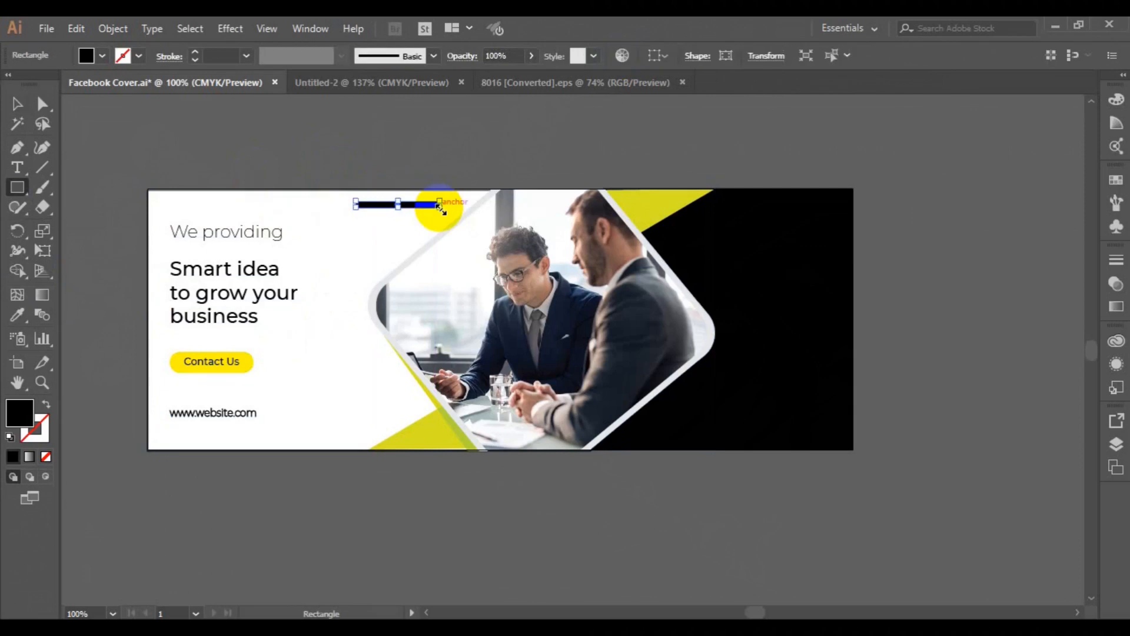
{"action": "left_click", "coordinate": [17, 315]}
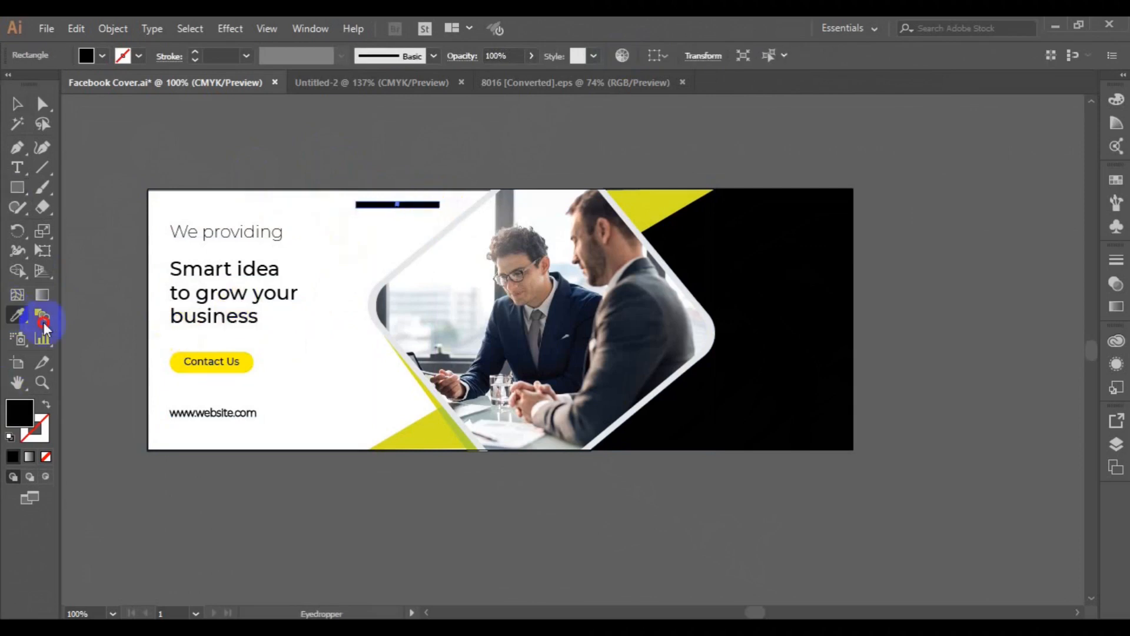
{"action": "left_click", "coordinate": [435, 426]}
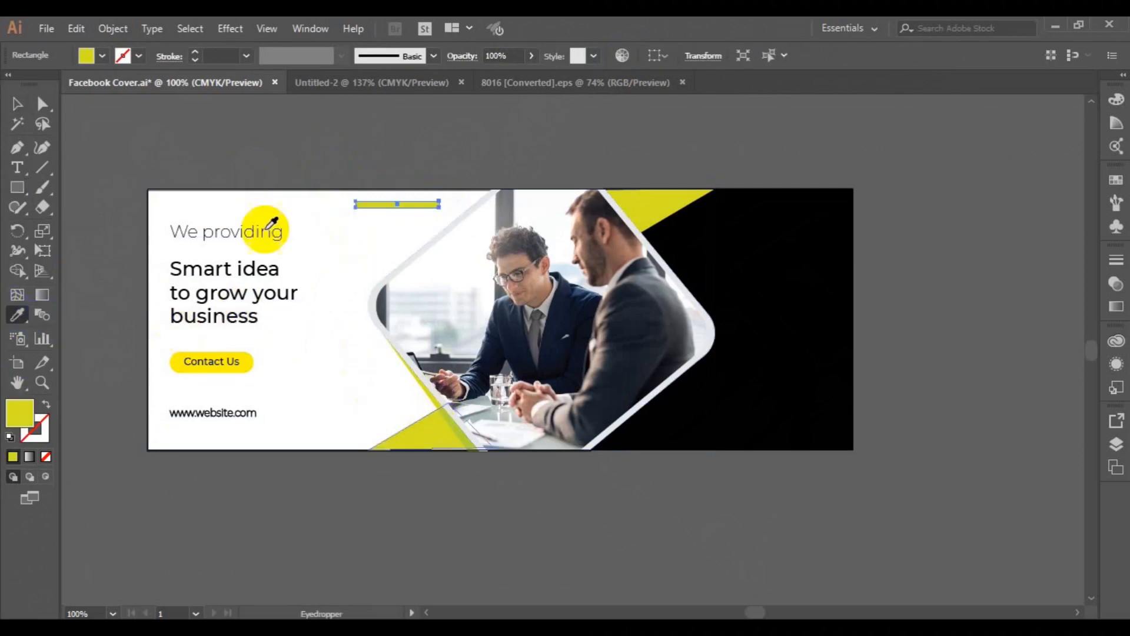
Split the bar into a grid of 4 columns, each 20 px wide with a 7 px gutter
{"action": "left_click", "coordinate": [18, 108]}
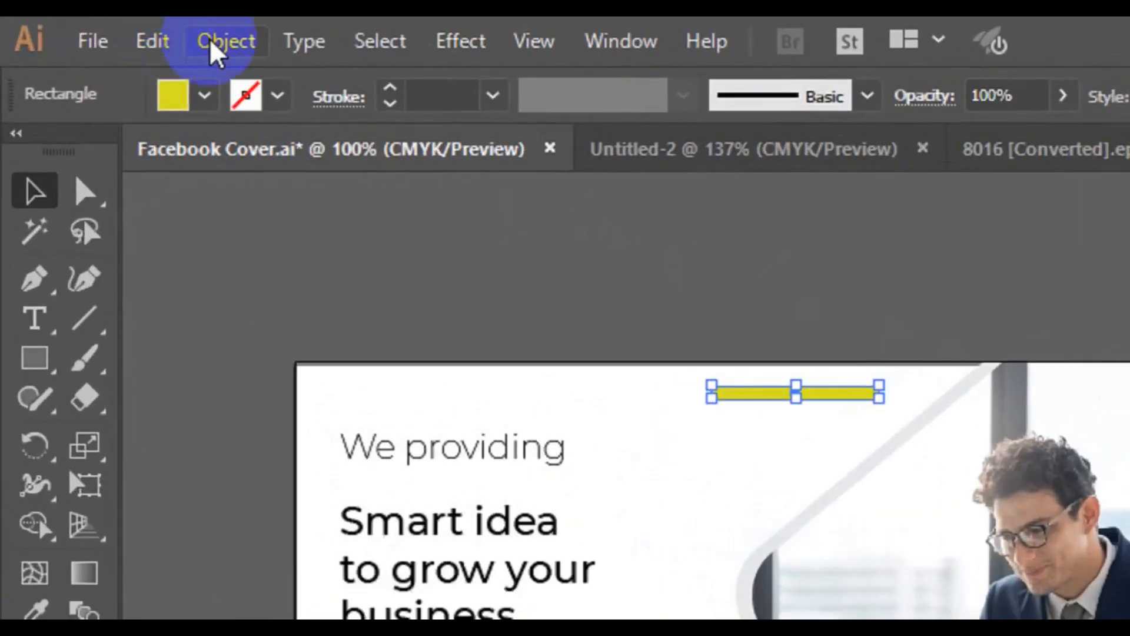
{"action": "left_click", "coordinate": [106, 27]}
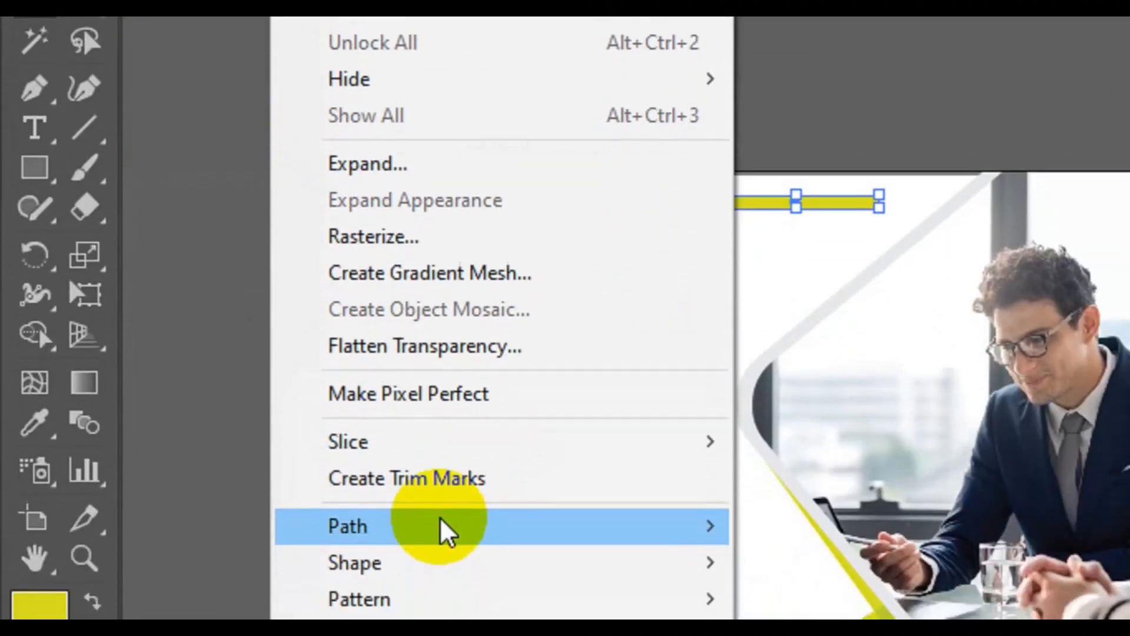
{"action": "mouse_move", "coordinate": [443, 527]}
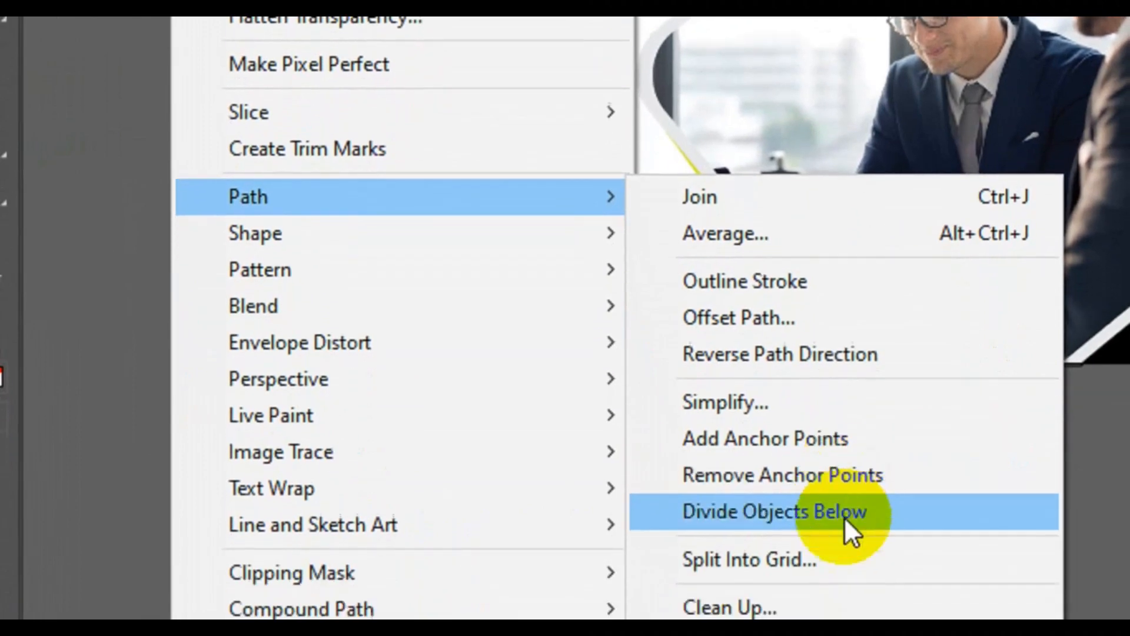
{"action": "left_click", "coordinate": [844, 555]}
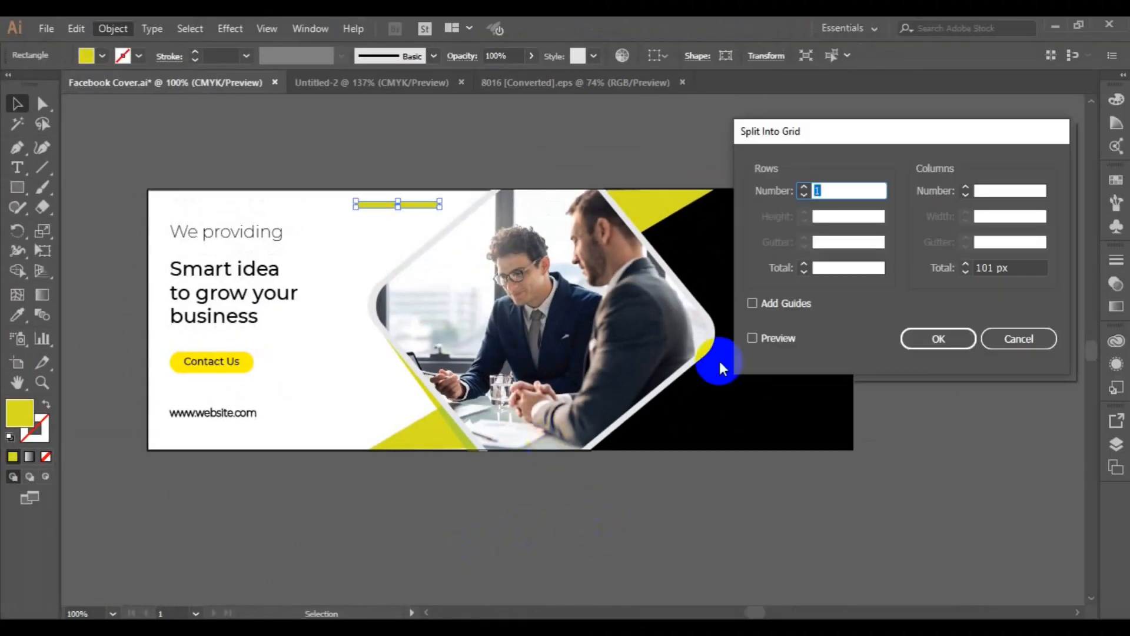
{"action": "left_click", "coordinate": [752, 338]}
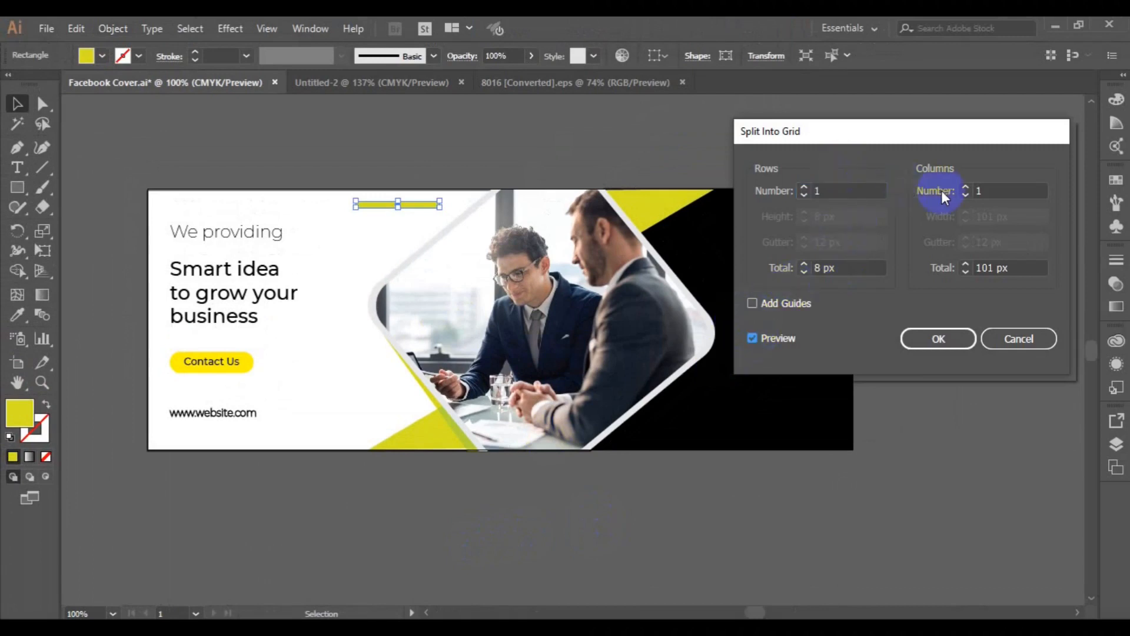
{"action": "left_click", "coordinate": [967, 191]}
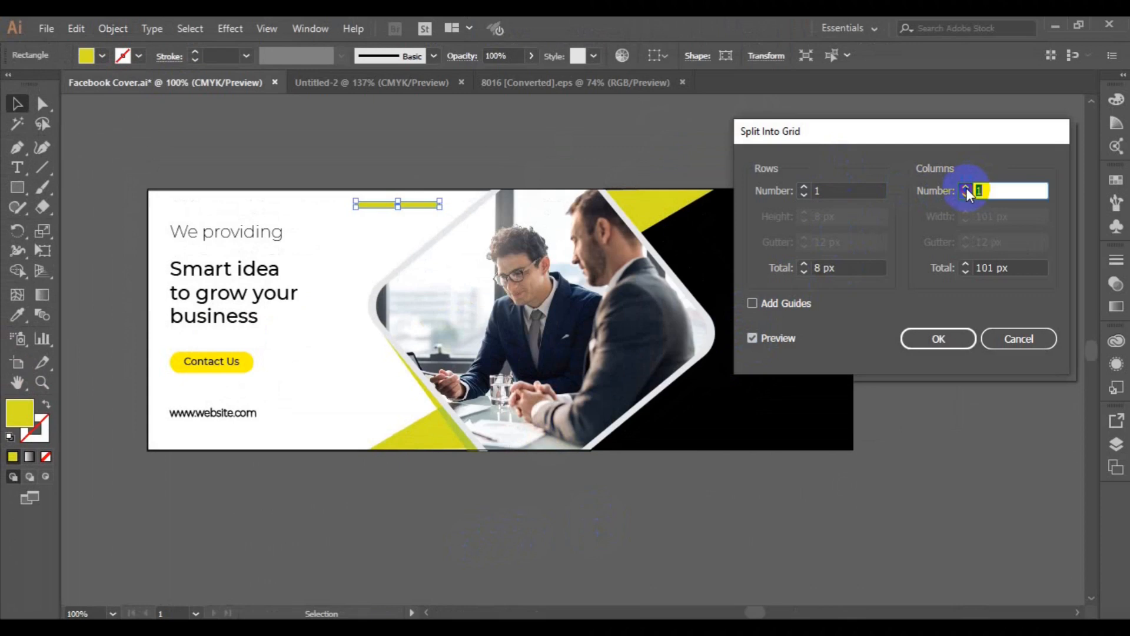
{"action": "left_click", "coordinate": [965, 187]}
{"action": "left_click", "coordinate": [966, 187]}
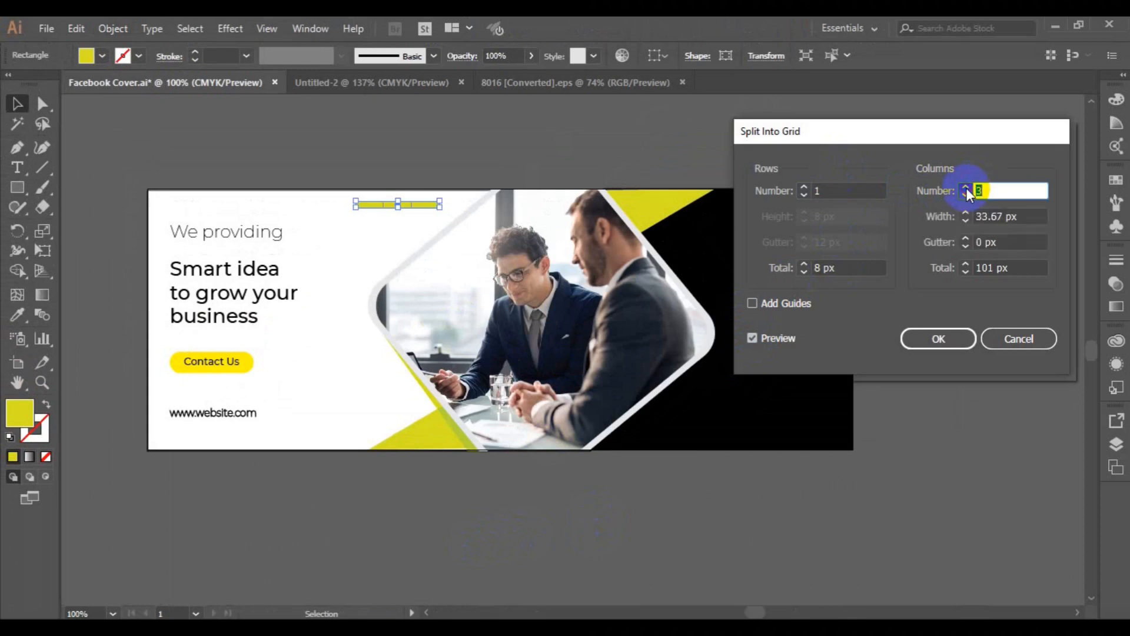
{"action": "left_click", "coordinate": [965, 187]}
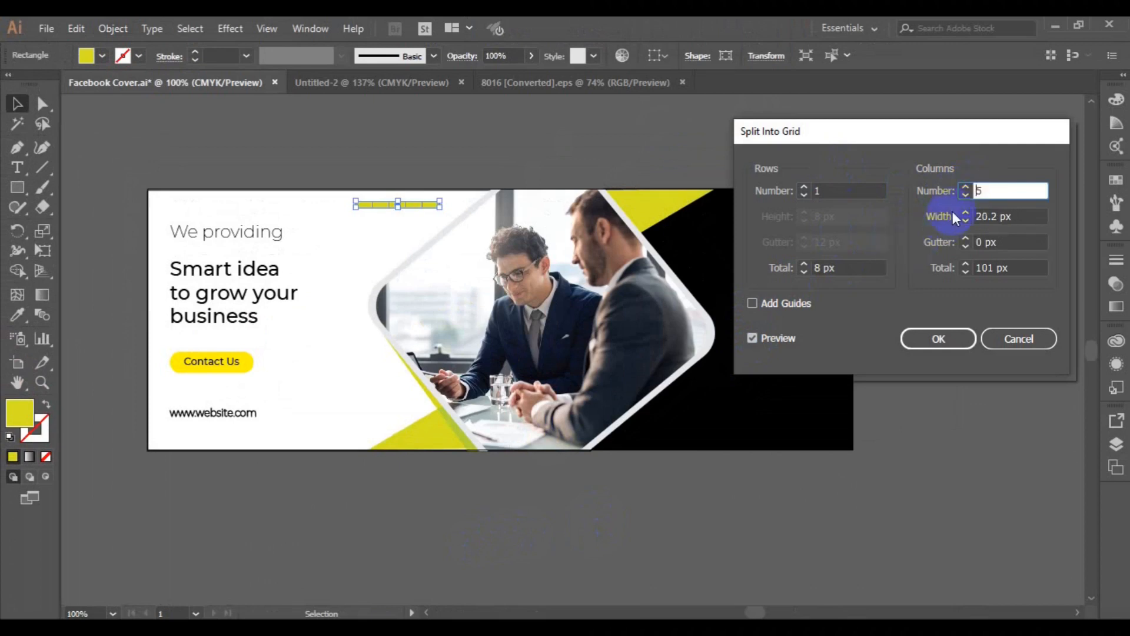
{"action": "left_click", "coordinate": [964, 196]}
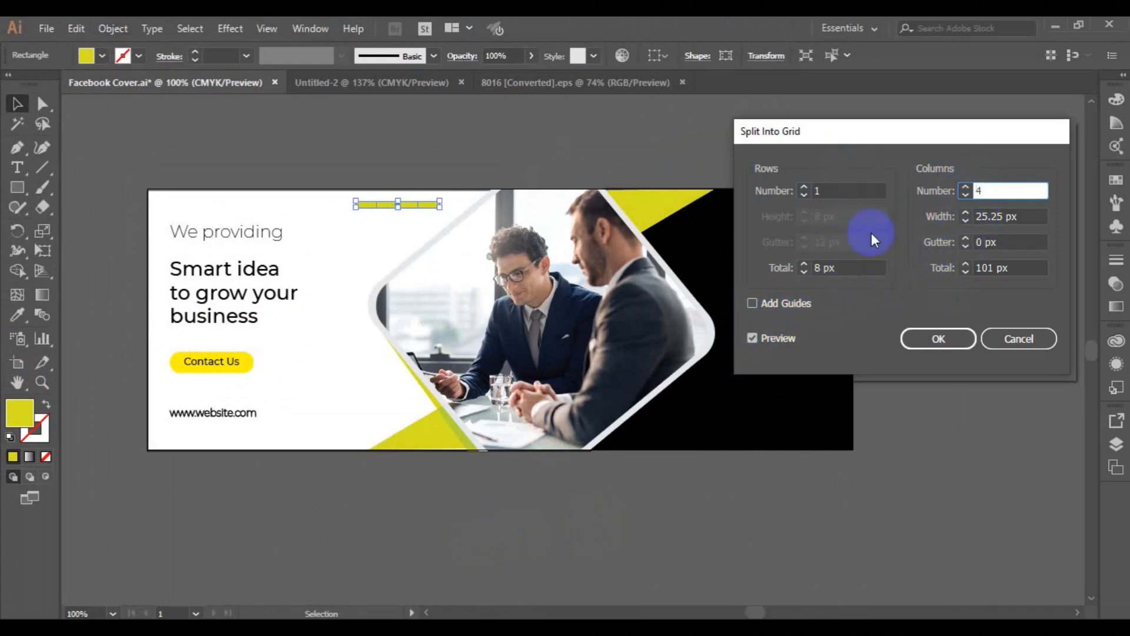
{"action": "left_click", "coordinate": [965, 222]}
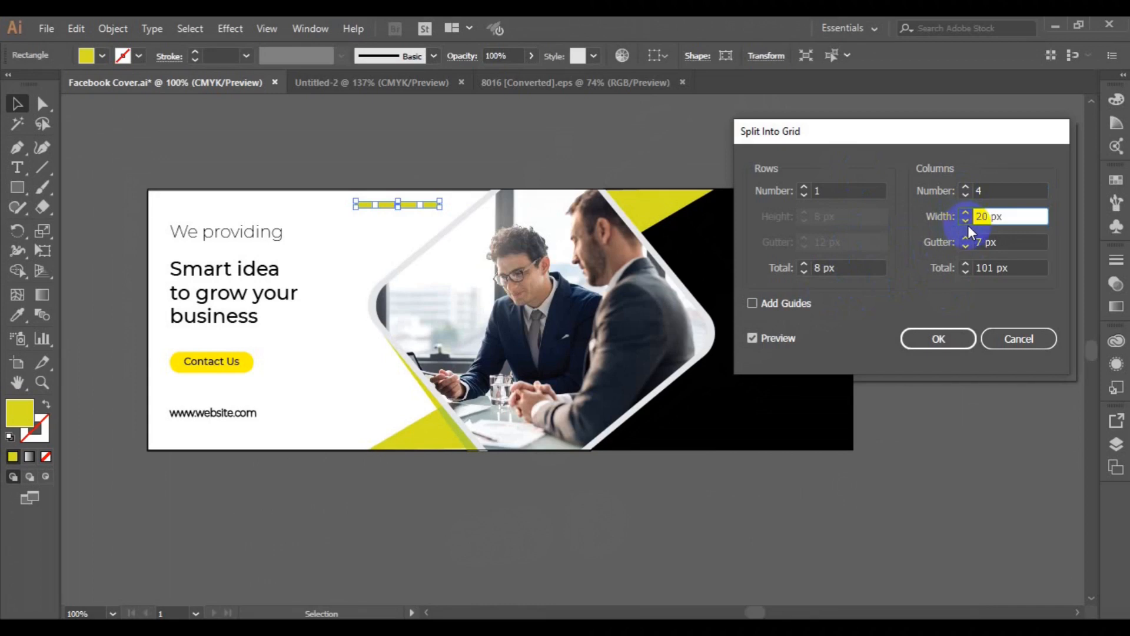
{"action": "left_click", "coordinate": [930, 337]}
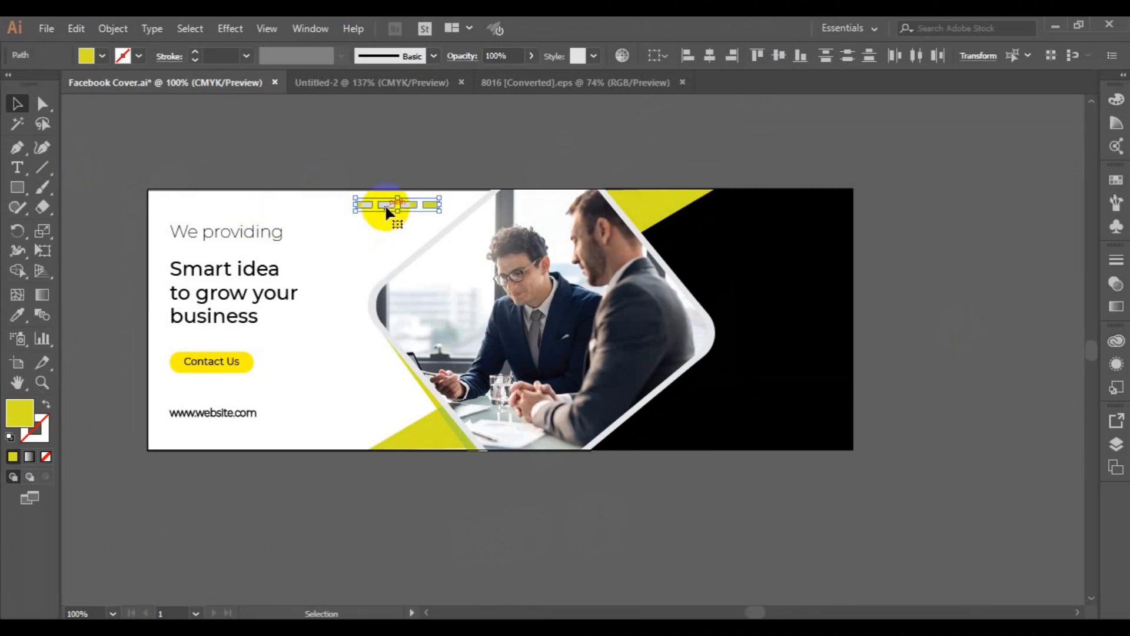
Duplicate the four dashes into the black area's lower corner, match their fill to the diamond's light grey border, and deselect
{"action": "left_click_drag", "start_coordinate": [387, 206], "coordinate": [772, 430]}
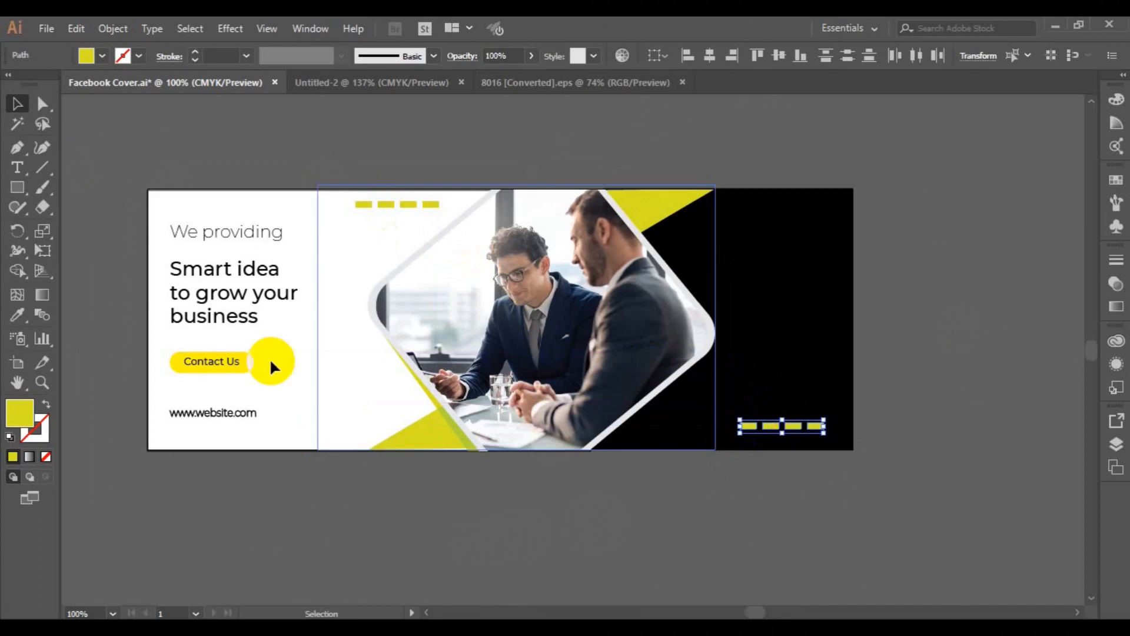
{"action": "left_click", "coordinate": [18, 315]}
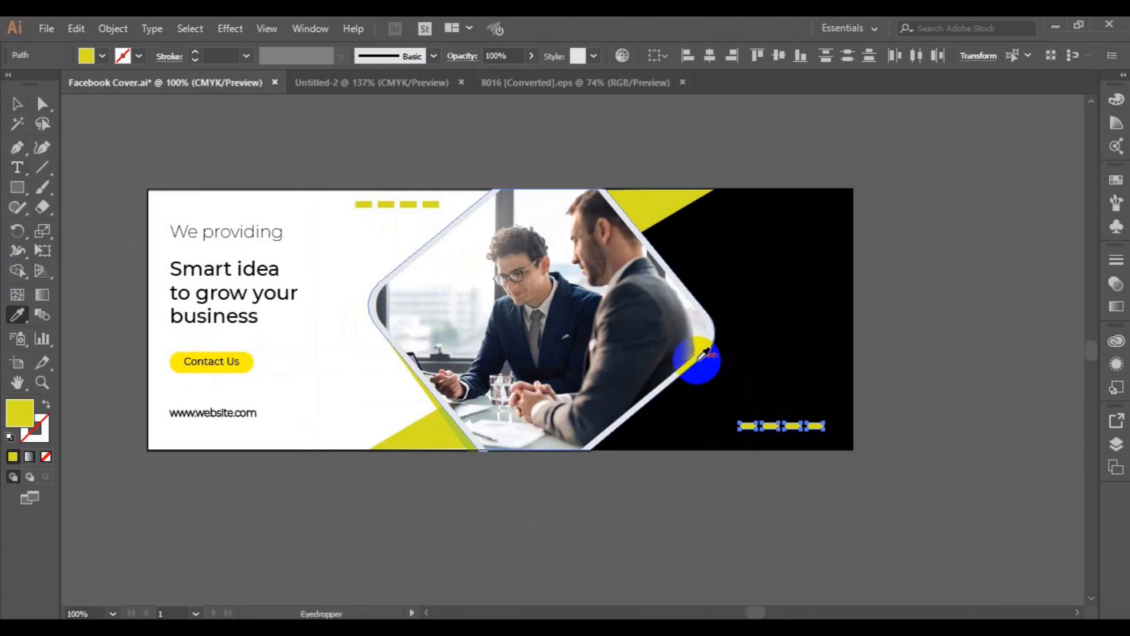
{"action": "left_click", "coordinate": [704, 353]}
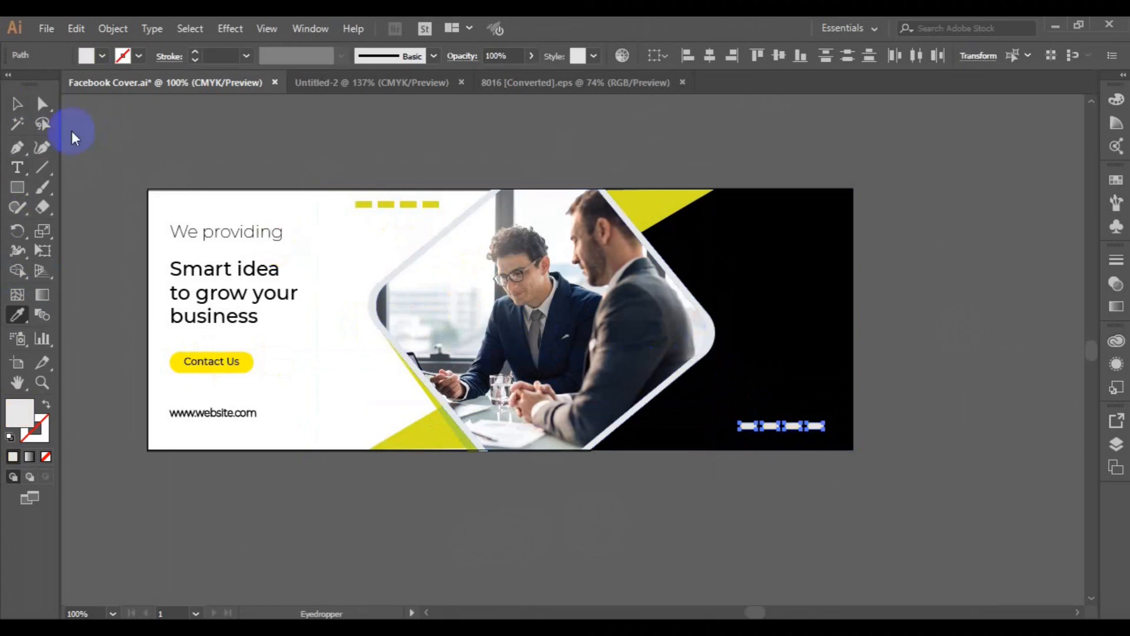
{"action": "left_click", "coordinate": [17, 103]}
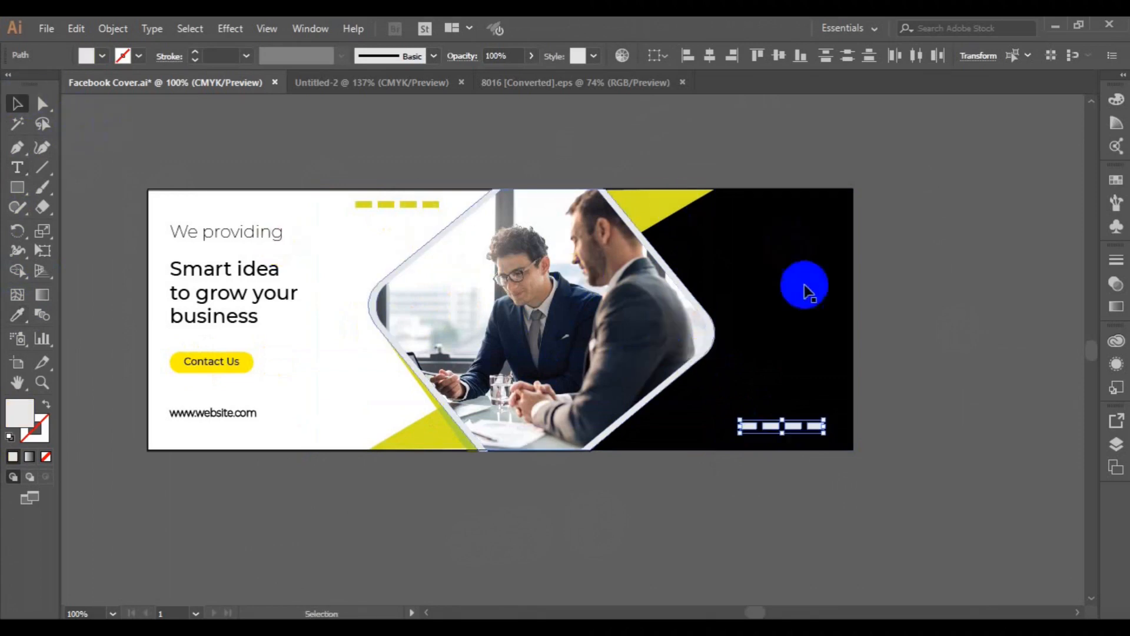
{"action": "left_click", "coordinate": [747, 245]}
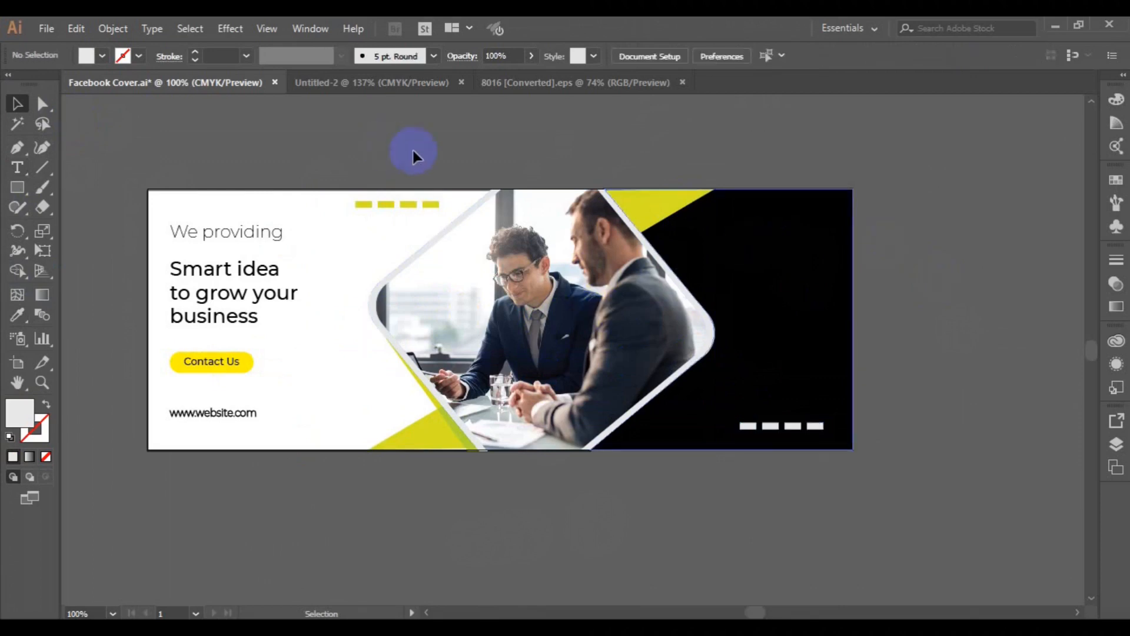
Copy the share icon from 8016 [Converted].eps and paste it into the Facebook Cover document
{"action": "left_click", "coordinate": [422, 82]}
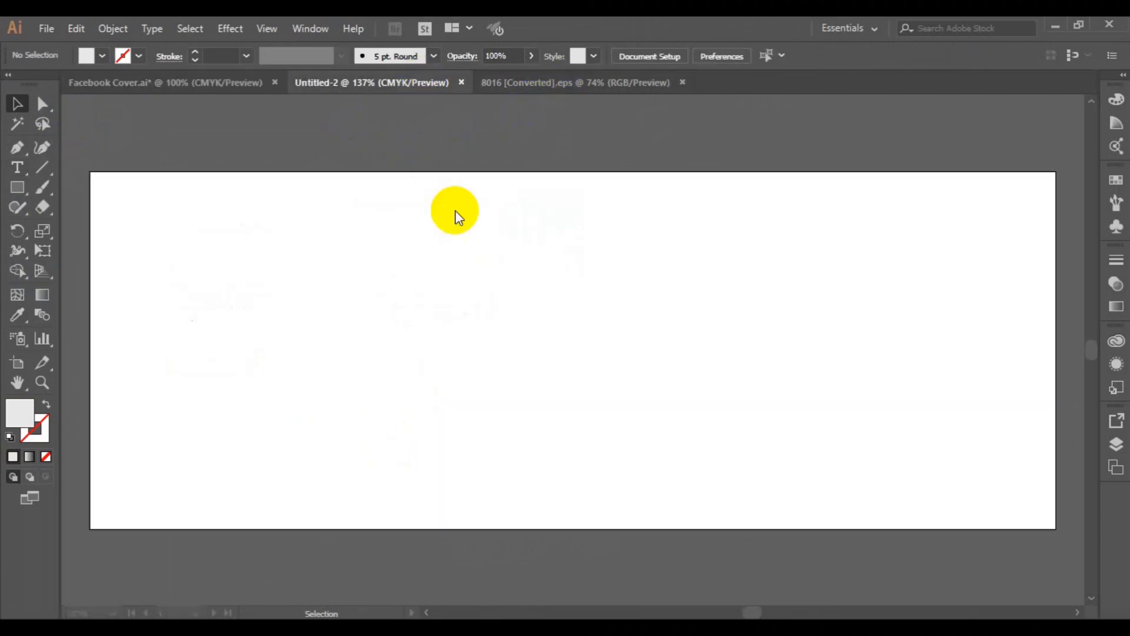
{"action": "left_click", "coordinate": [546, 83]}
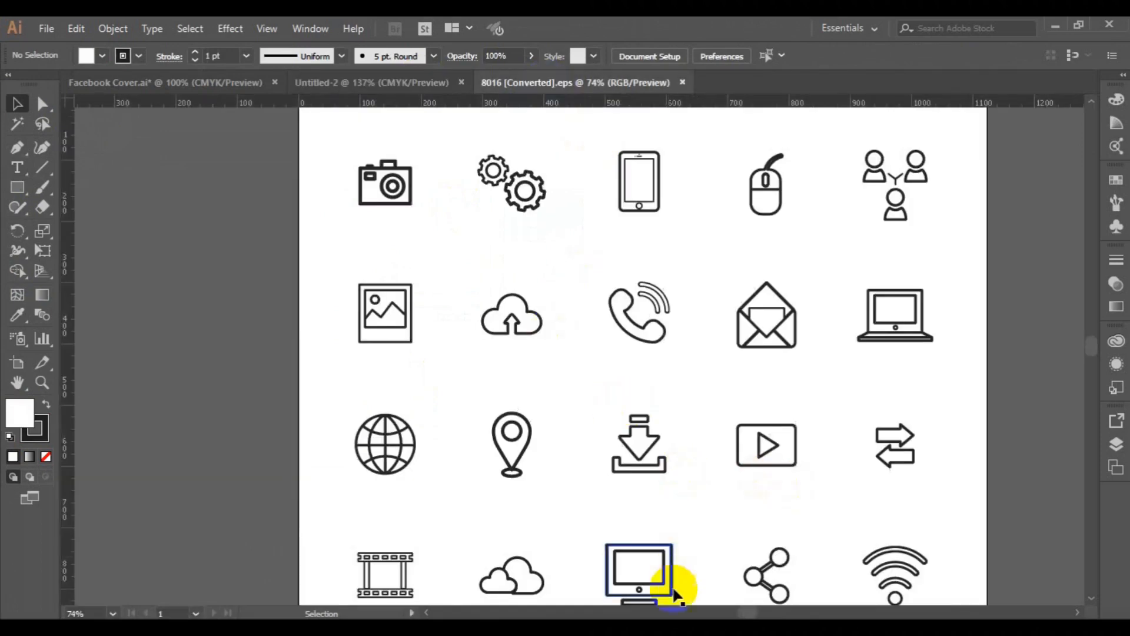
{"action": "left_click", "coordinate": [760, 580]}
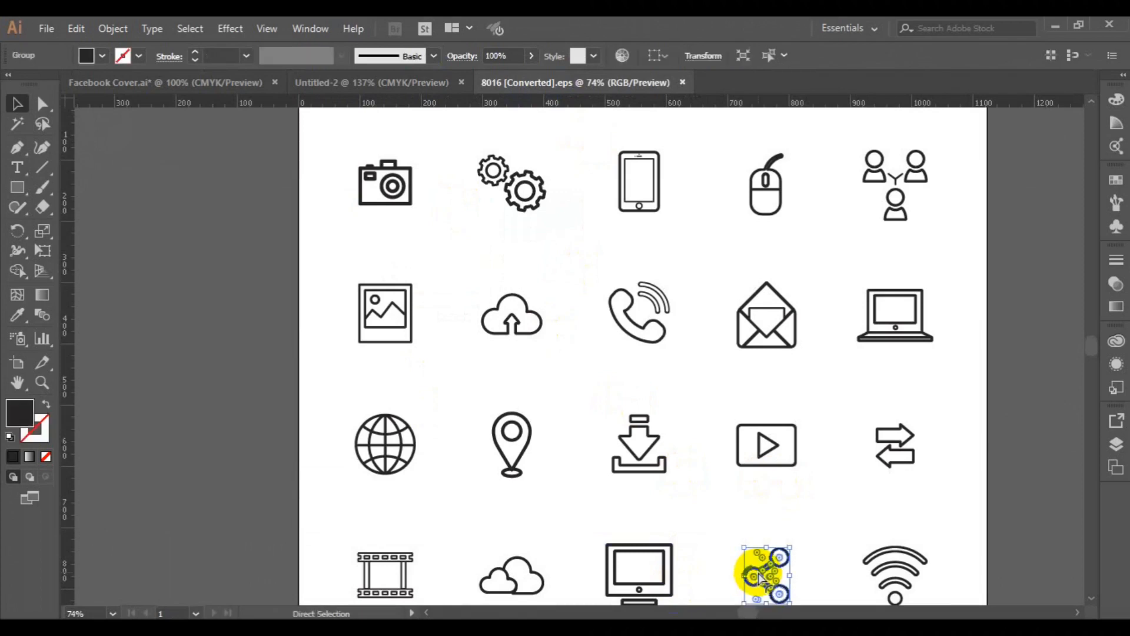
{"action": "left_click", "coordinate": [239, 82]}
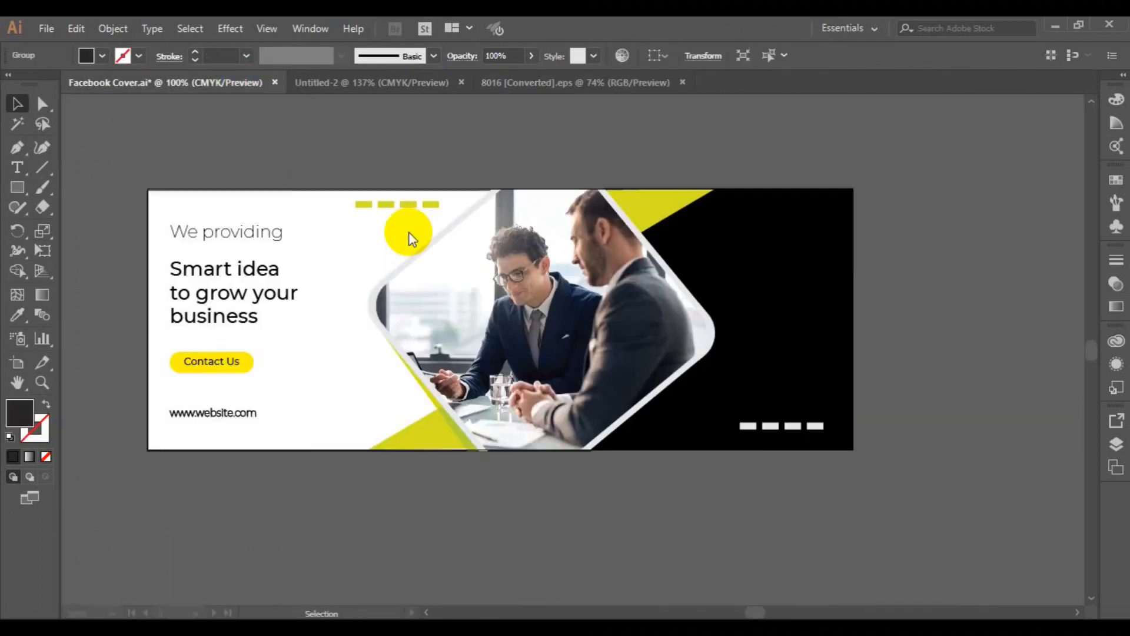
{"action": "left_click", "coordinate": [724, 315]}
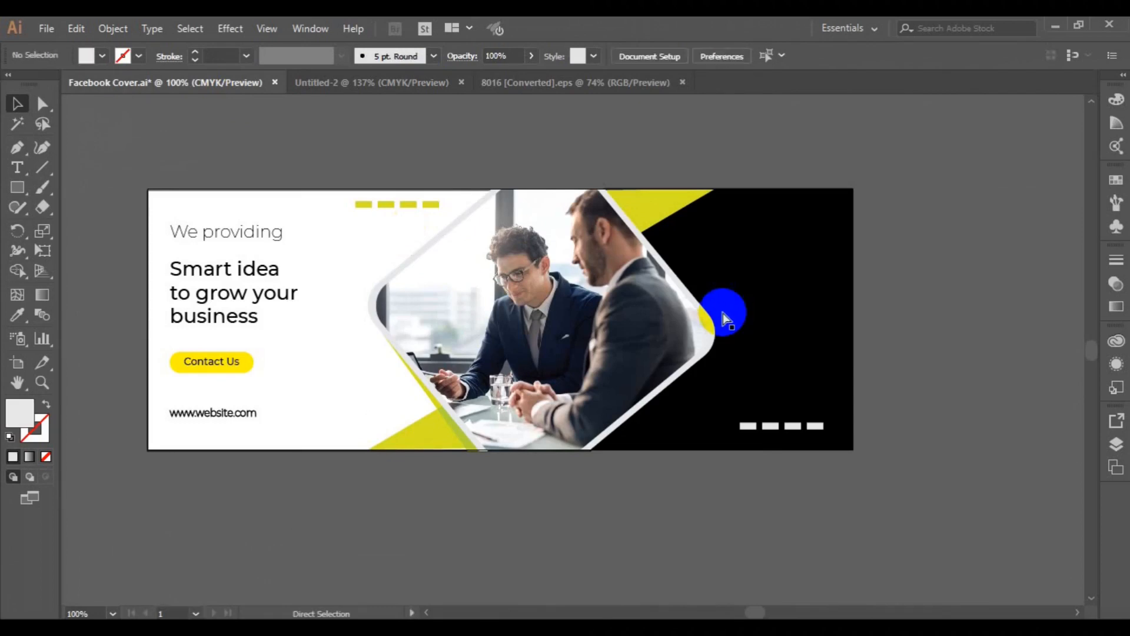
{"action": "key", "text": "ctrl+v"}
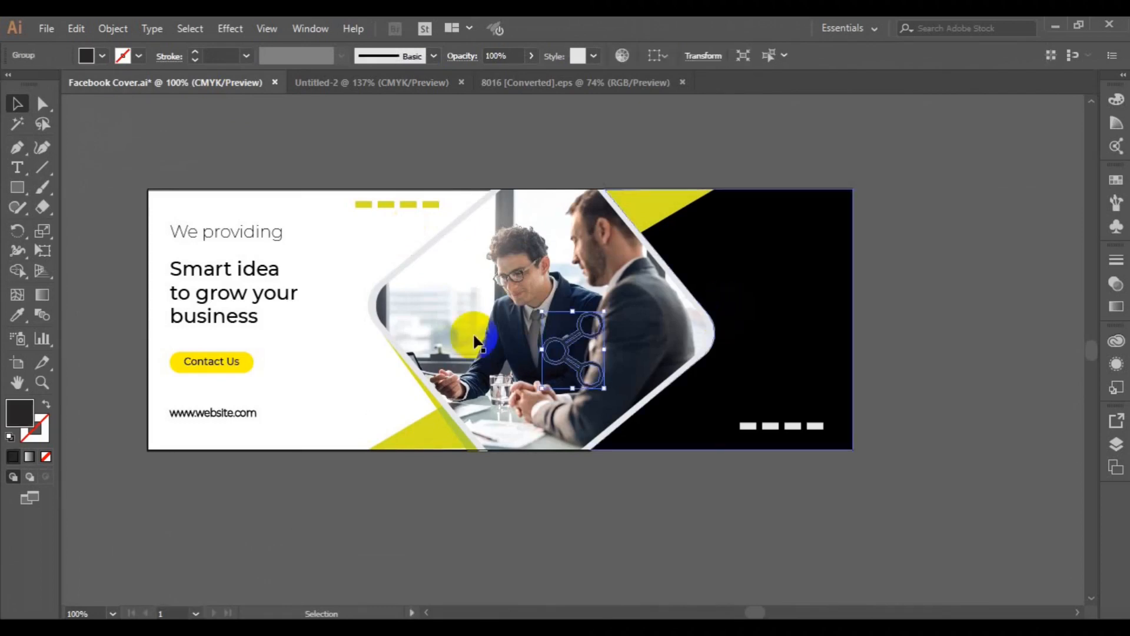
Match the share icon's fill to the "Contact Us" button's yellow, move it onto the black area, and scale it down
{"action": "left_click", "coordinate": [16, 315]}
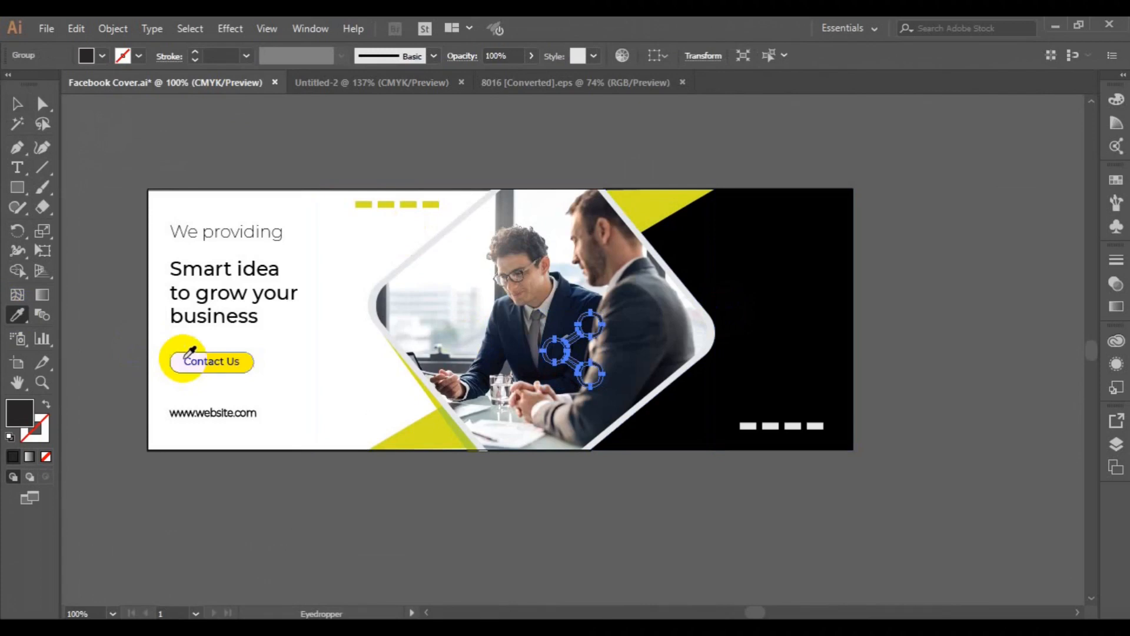
{"action": "left_click", "coordinate": [184, 359]}
{"action": "left_click", "coordinate": [17, 105]}
{"action": "left_click", "coordinate": [570, 353]}
{"action": "left_click_drag", "start_coordinate": [572, 353], "coordinate": [774, 305]}
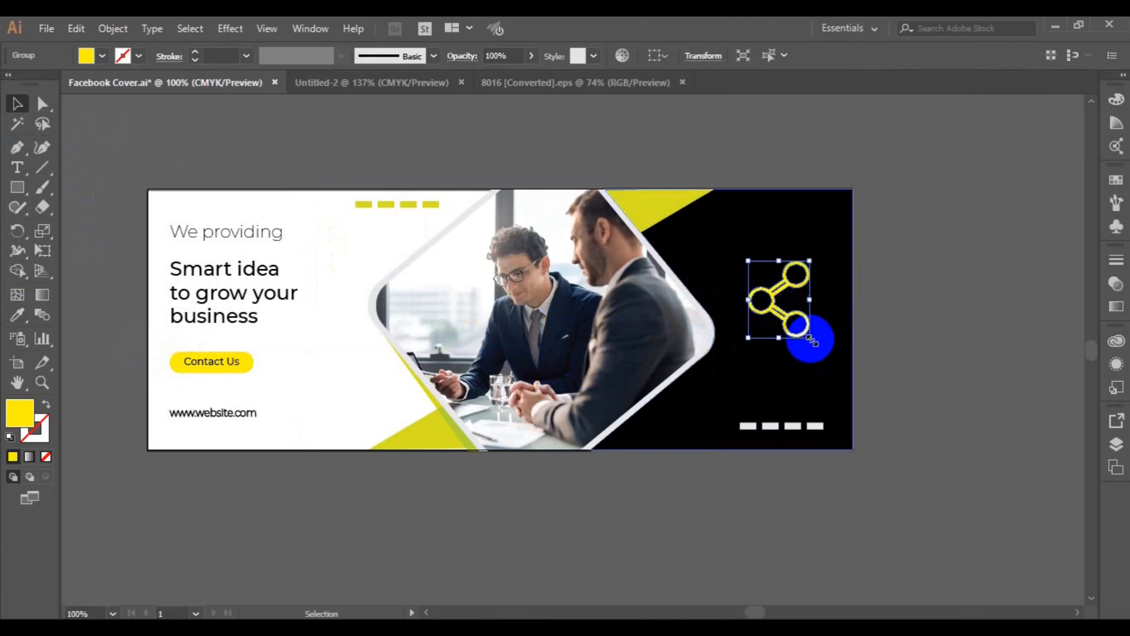
{"action": "left_click_drag", "start_coordinate": [811, 340], "coordinate": [797, 322]}
{"action": "left_click", "coordinate": [923, 313]}
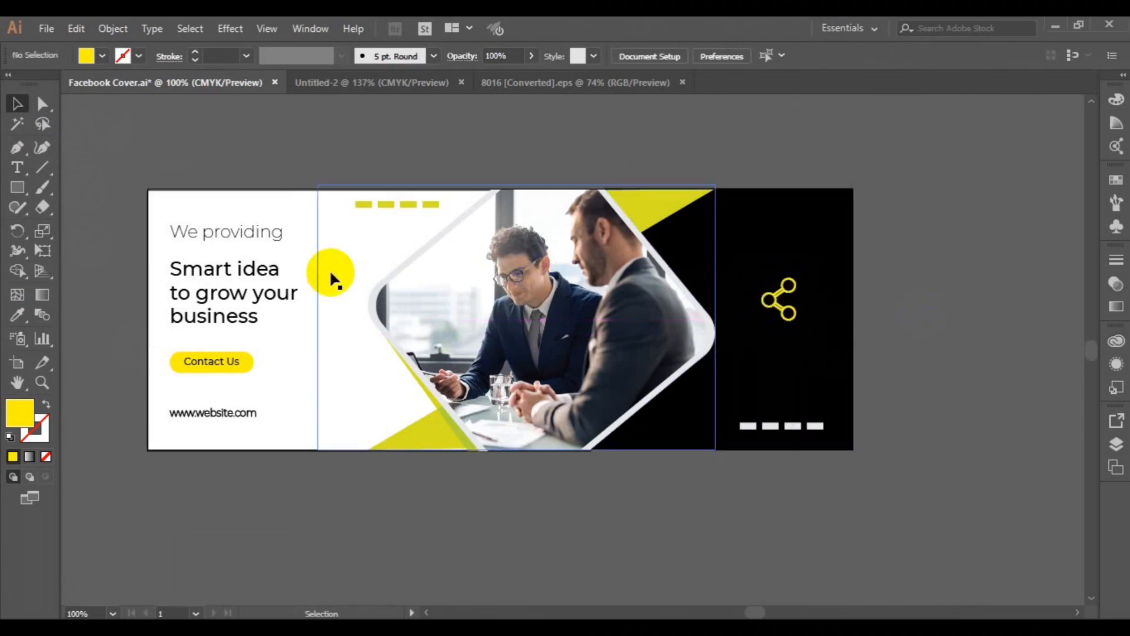
Add the text "COMPANY NAME" just below the share icon on the black area
{"action": "left_click", "coordinate": [22, 171]}
{"action": "left_click", "coordinate": [769, 345]}
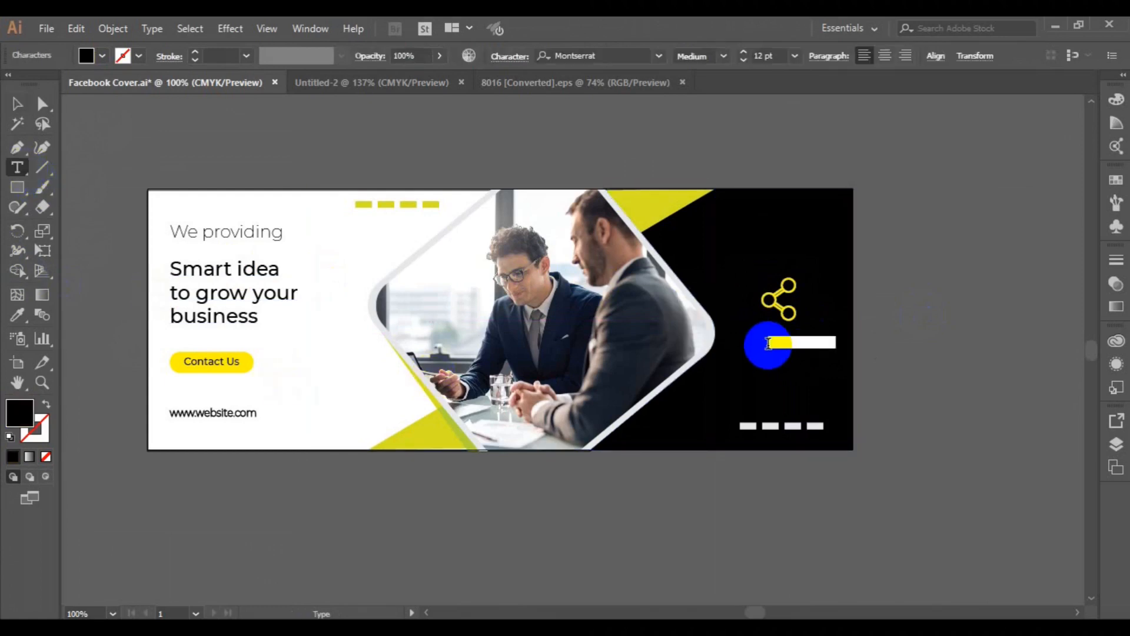
{"action": "key", "text": "BackSpace"}
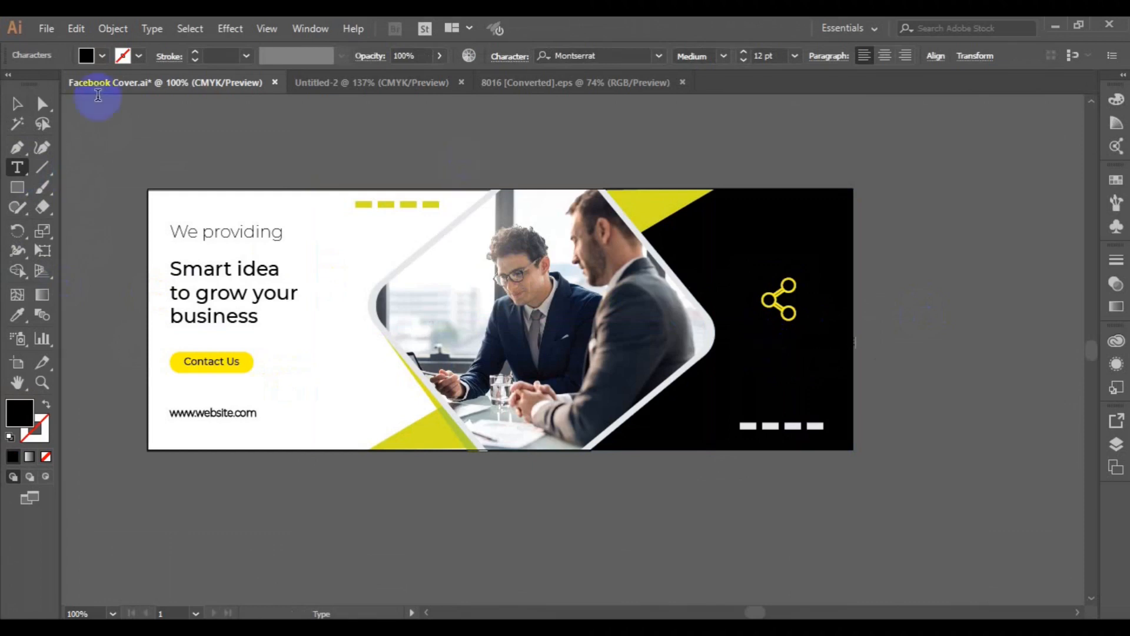
{"action": "left_click", "coordinate": [17, 104]}
Format the "COMPANY NAME" text with a white fill, the Bold font style and a 10 pt size
{"action": "left_click", "coordinate": [100, 56]}
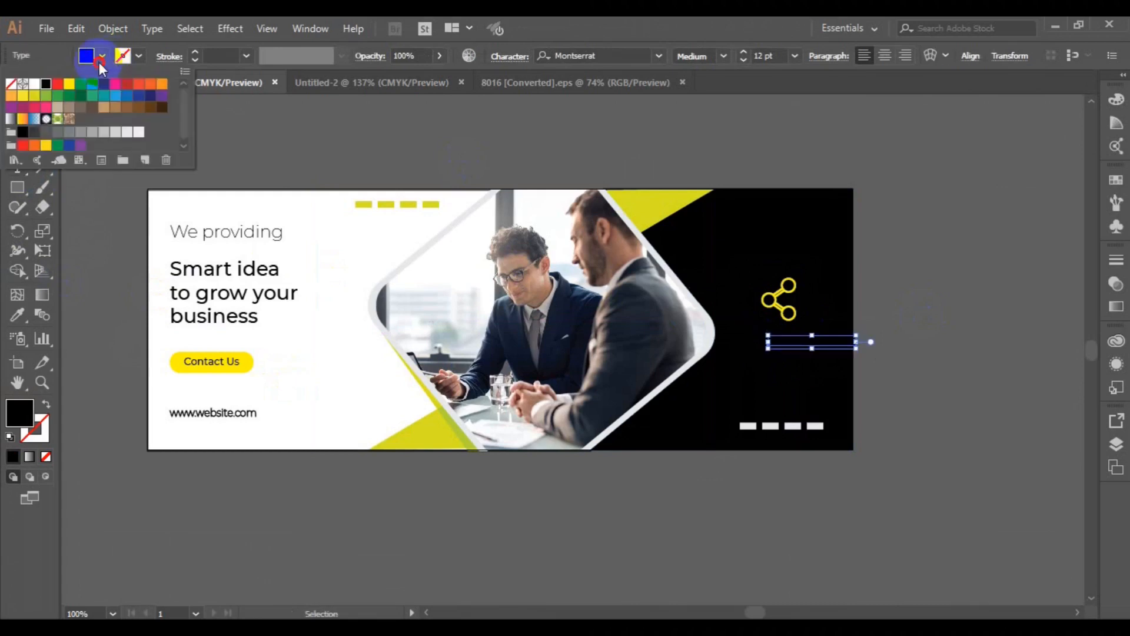
{"action": "left_click", "coordinate": [35, 84]}
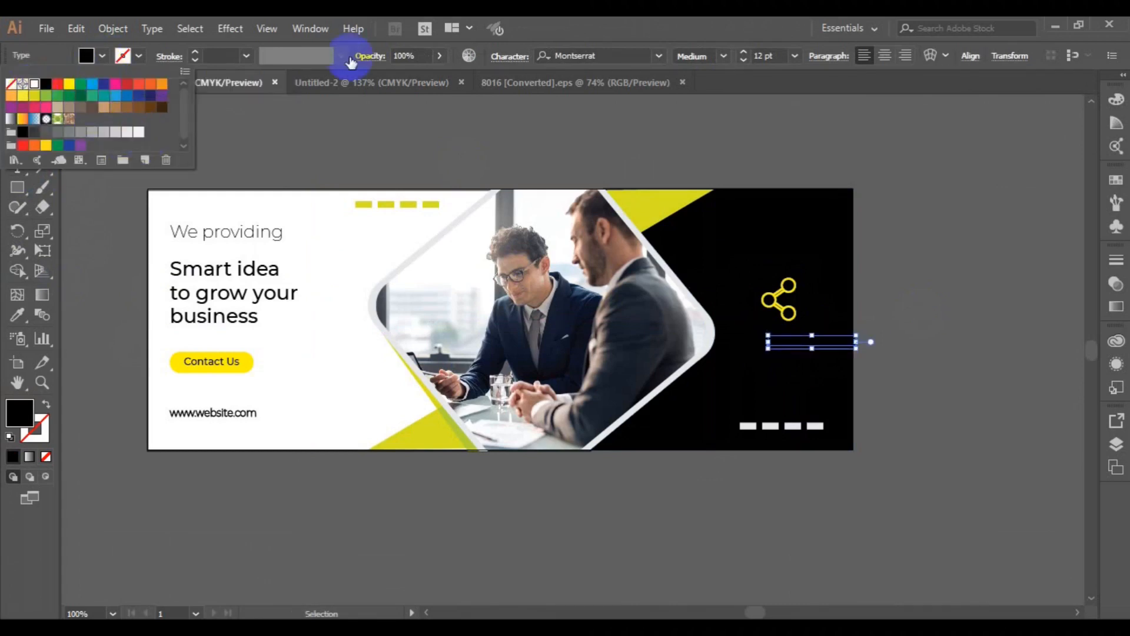
{"action": "left_click", "coordinate": [725, 57]}
{"action": "left_click", "coordinate": [725, 58]}
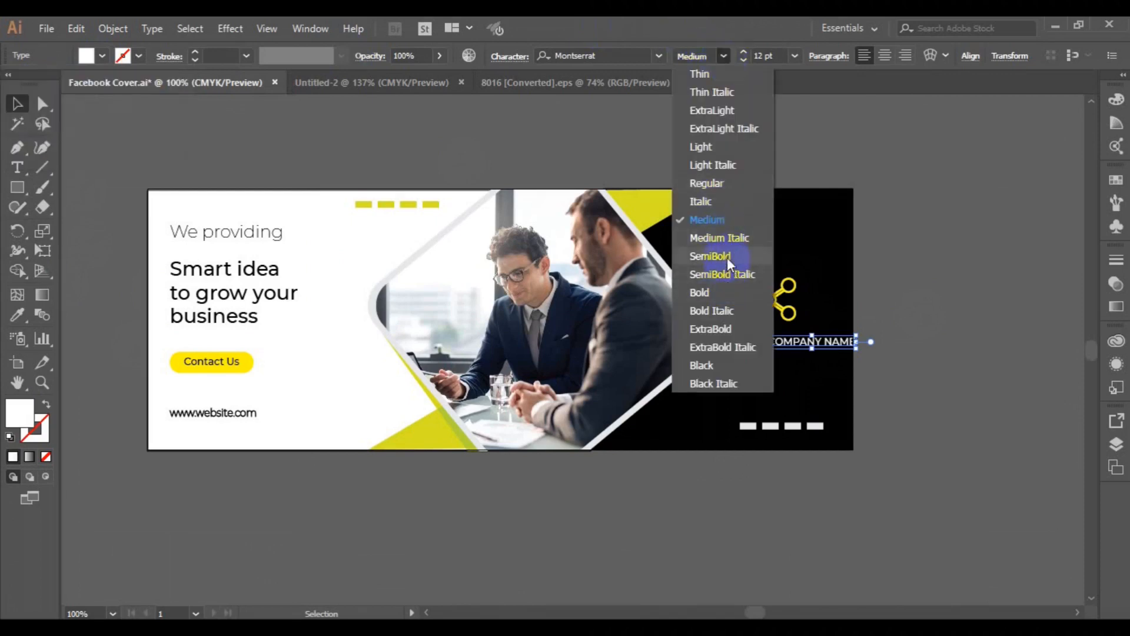
{"action": "left_click", "coordinate": [719, 294]}
{"action": "left_click", "coordinate": [796, 57]}
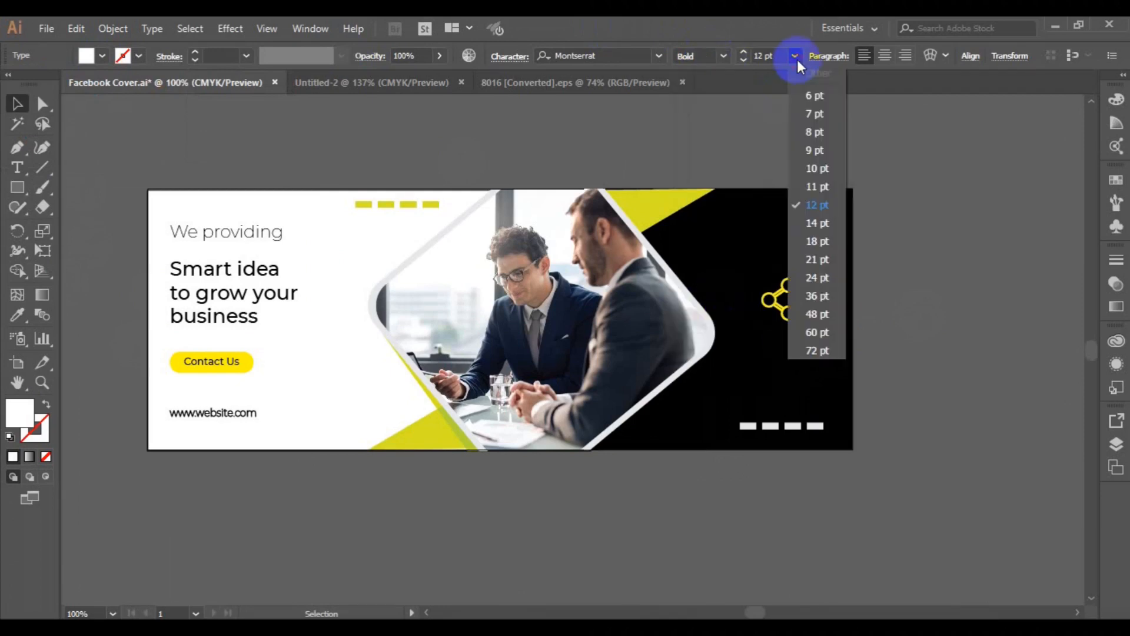
{"action": "left_click", "coordinate": [816, 170]}
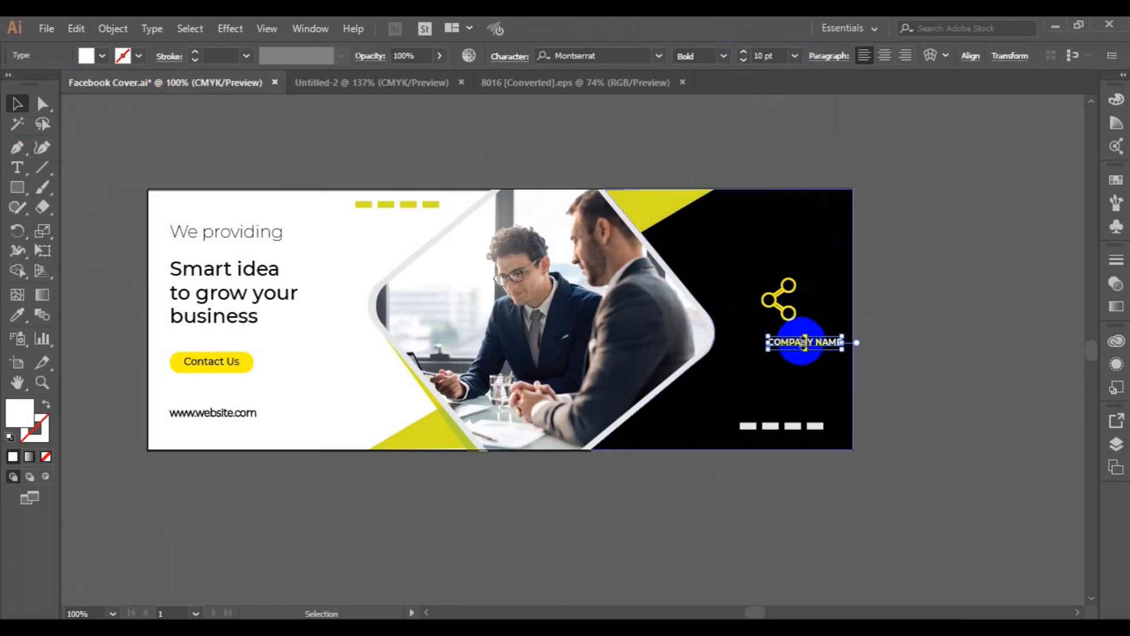
Move "COMPANY NAME" closer beneath the share icon, align their horizontal centres, and deselect them
{"action": "left_click_drag", "start_coordinate": [804, 343], "coordinate": [791, 312]}
{"action": "left_click", "coordinate": [790, 312], "text": "shift"}
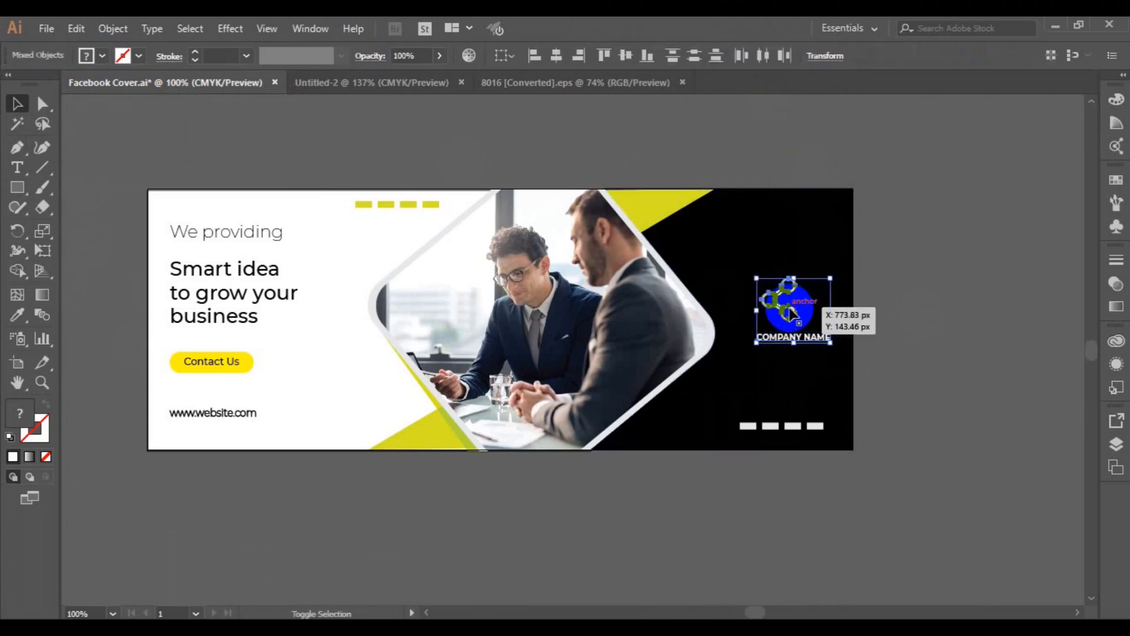
{"action": "left_click", "coordinate": [556, 56]}
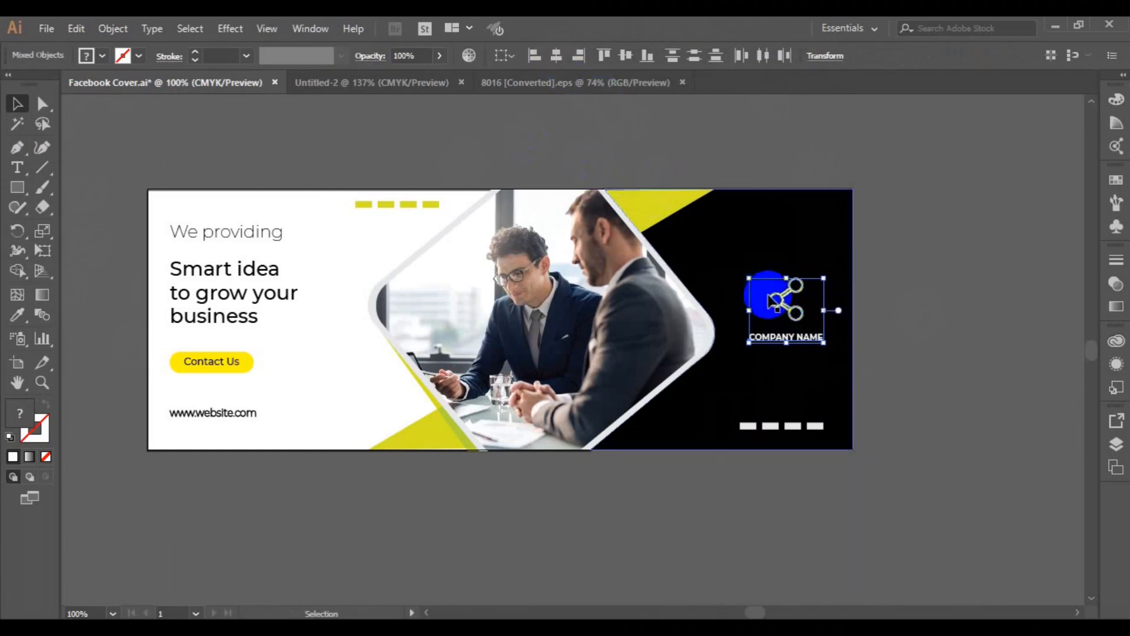
{"action": "key", "text": "ctrl+shift+a"}
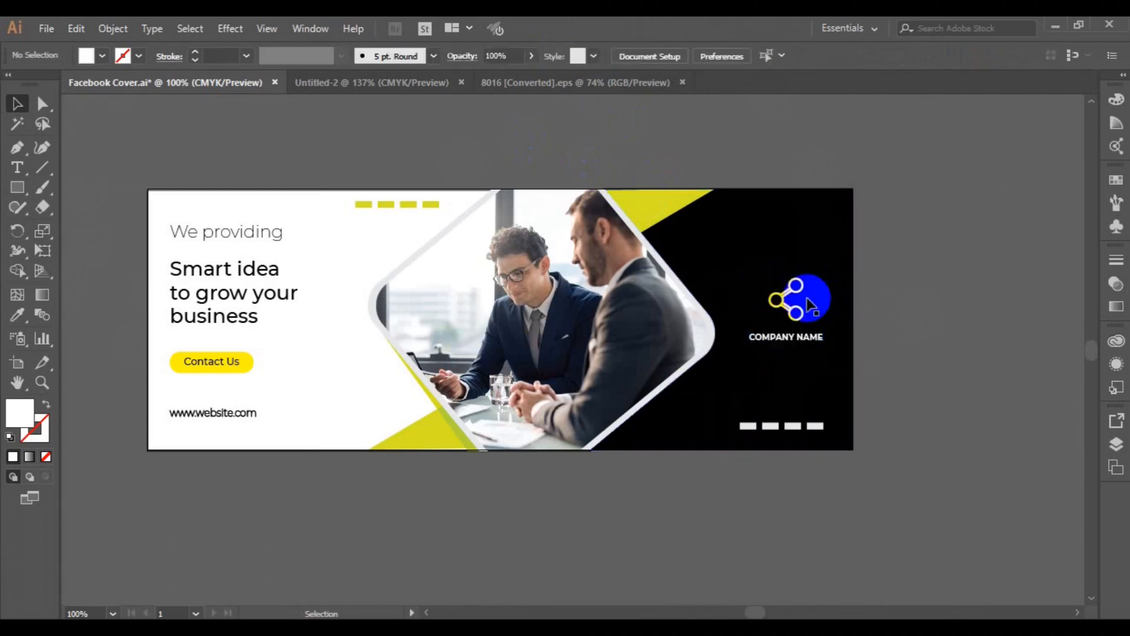
Group the share icon and the "COMPANY NAME" text into one logo object
{"action": "left_click_drag", "start_coordinate": [798, 318], "coordinate": [791, 344]}
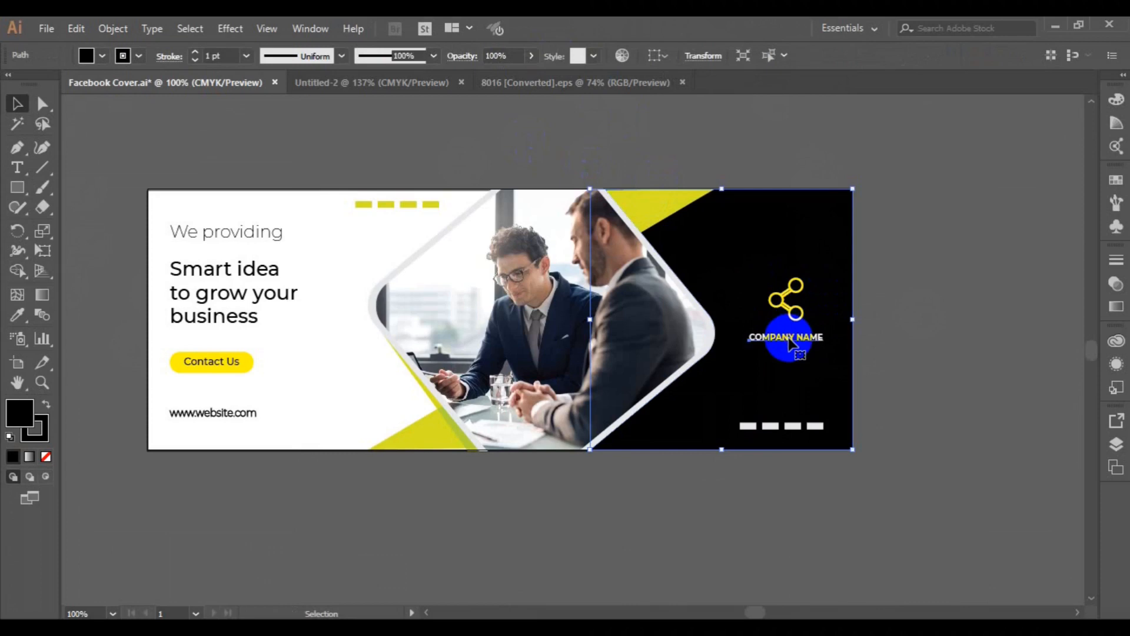
{"action": "left_click", "coordinate": [789, 339]}
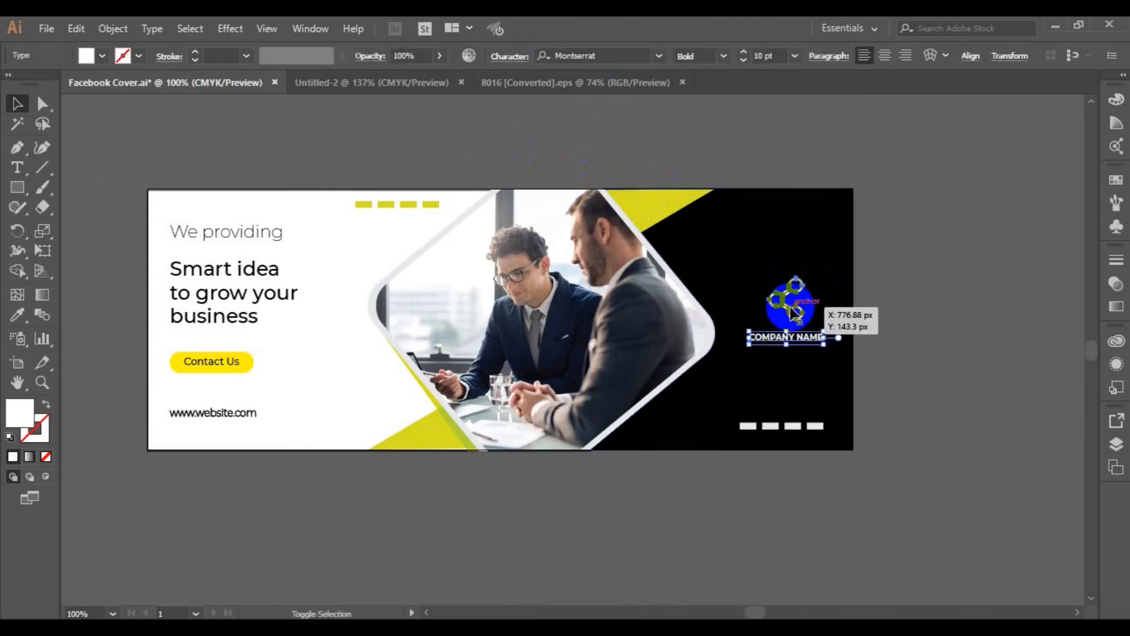
{"action": "left_click", "coordinate": [796, 315], "text": "shift"}
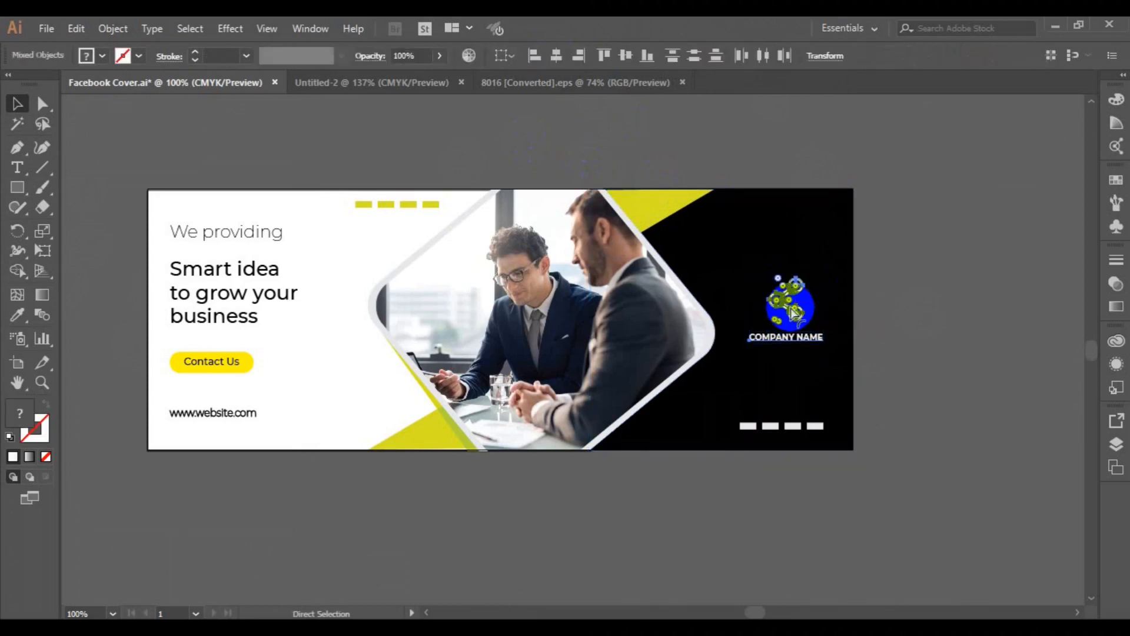
{"action": "key", "text": "ctrl+g"}
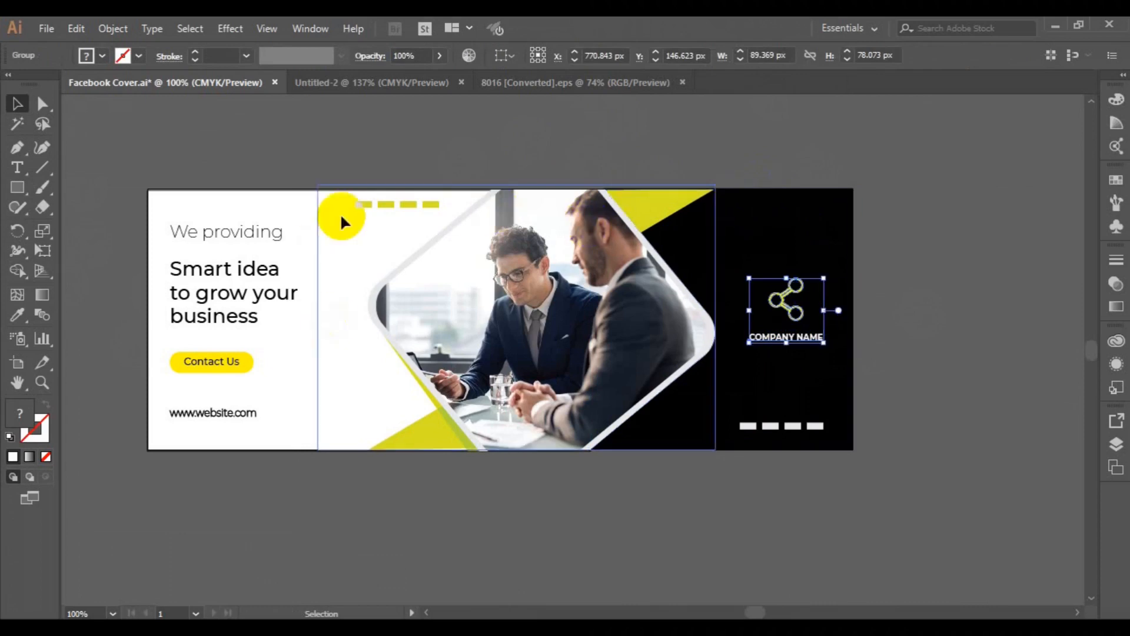
Align the logo group's vertical centre with the white background shape, nudge both down to fit the cover's edges, and deselect
{"action": "left_click", "coordinate": [297, 191], "text": "shift"}
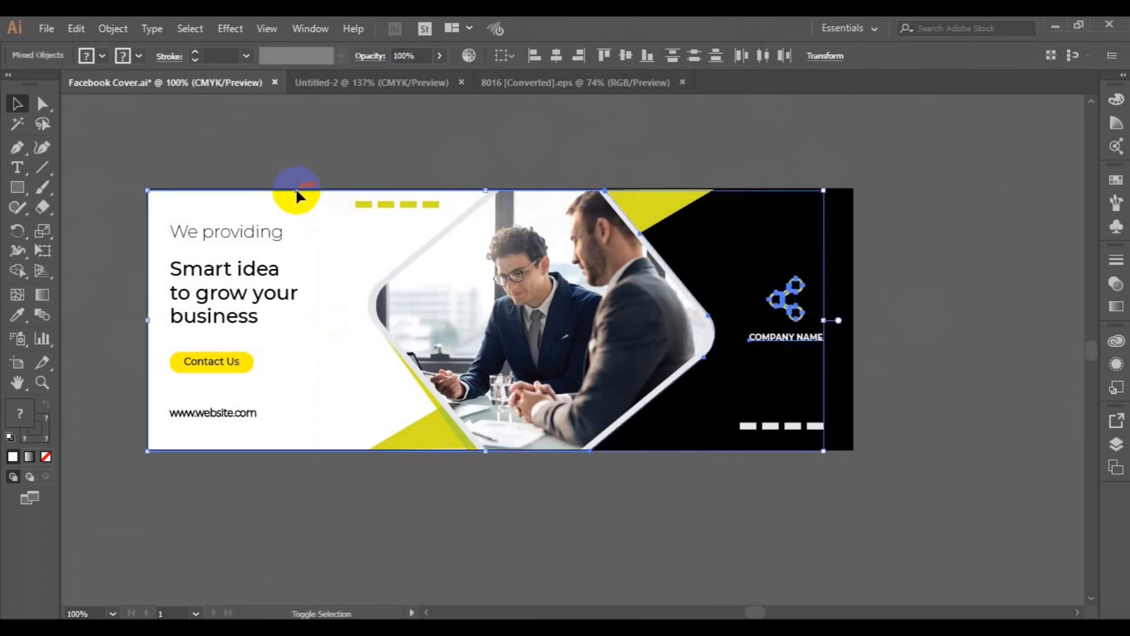
{"action": "left_click", "coordinate": [621, 56]}
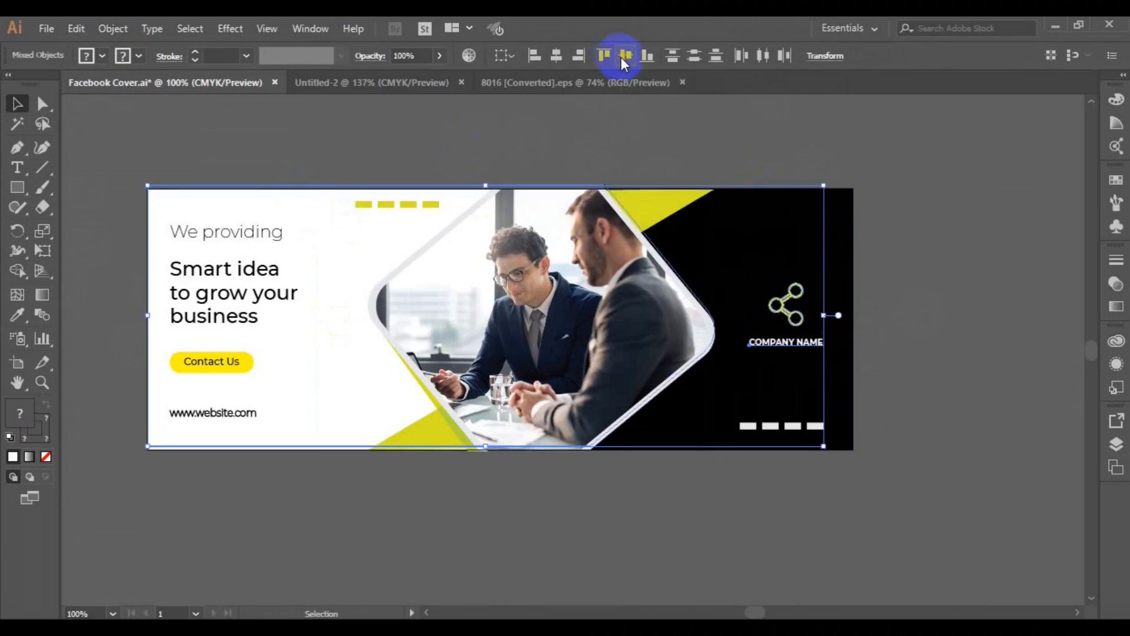
{"action": "key", "text": "Down"}
{"action": "key", "text": "Down"}
{"action": "key", "text": "Down"}
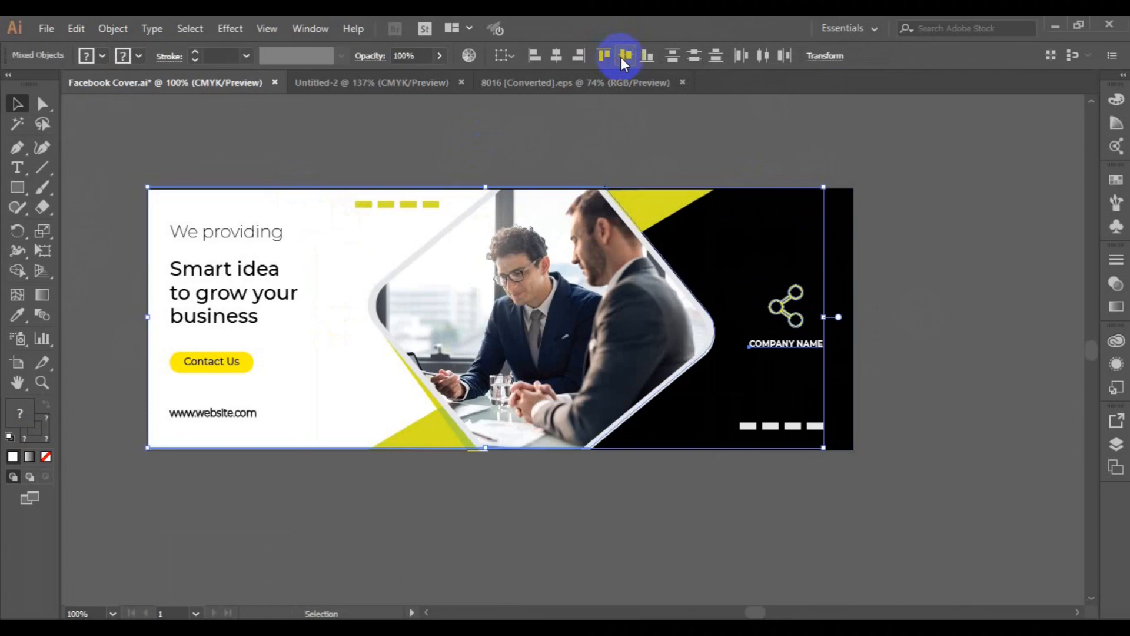
{"action": "key", "text": "Down"}
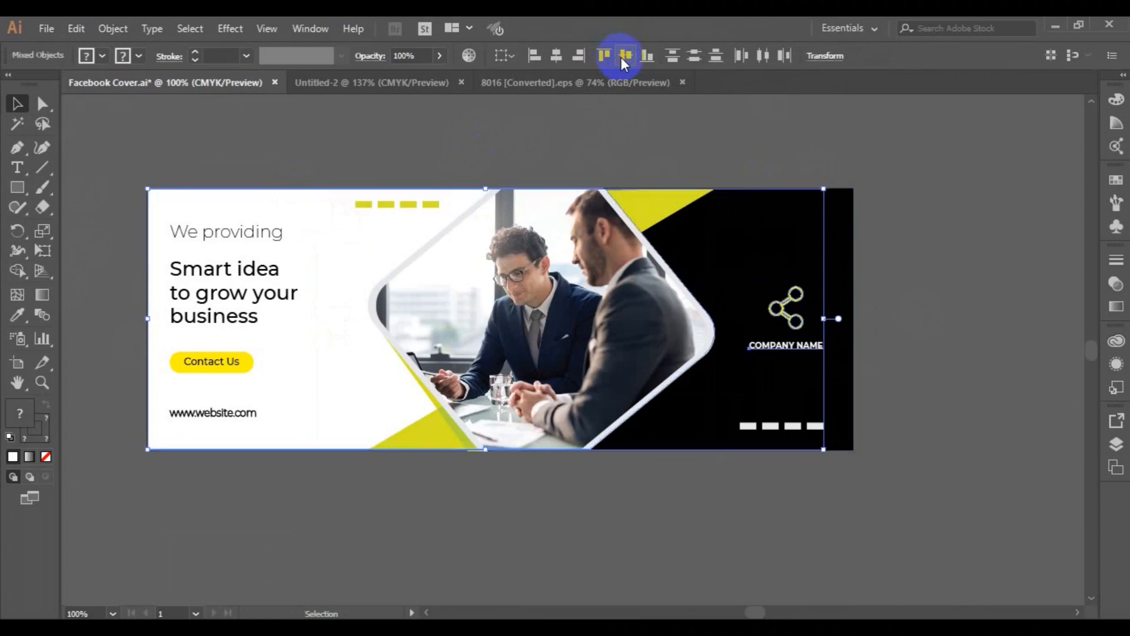
{"action": "left_click", "coordinate": [949, 190]}
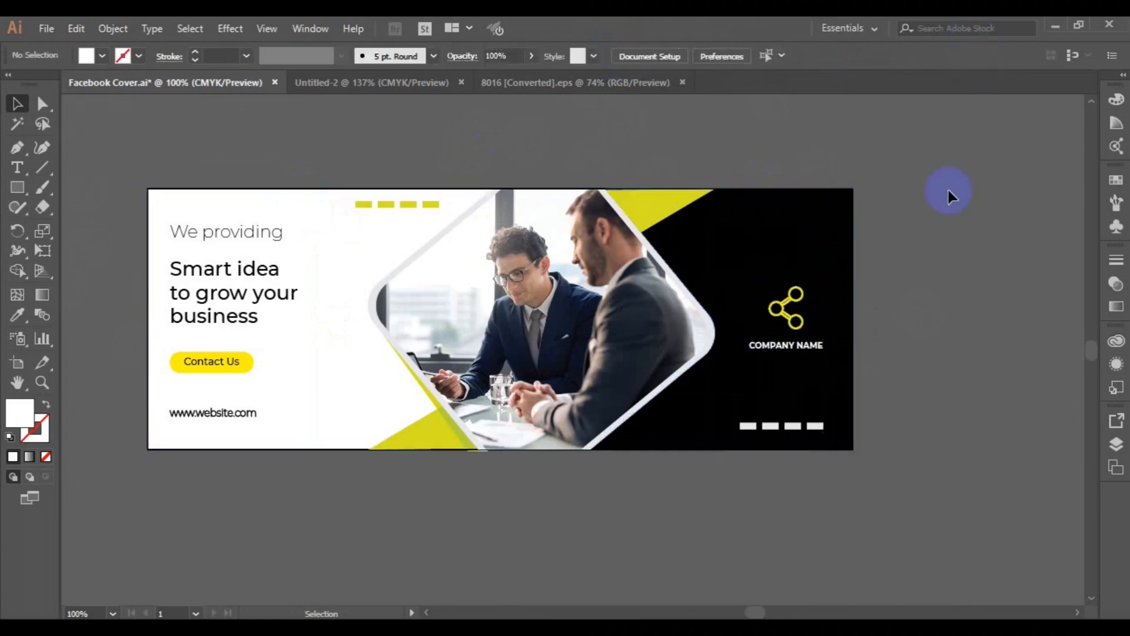
Ungroup the text block on the white area, including its nested headline group, so each text can be edited separately
{"action": "left_click", "coordinate": [268, 297]}
{"action": "left_click", "coordinate": [113, 29]}
{"action": "left_click", "coordinate": [187, 88]}
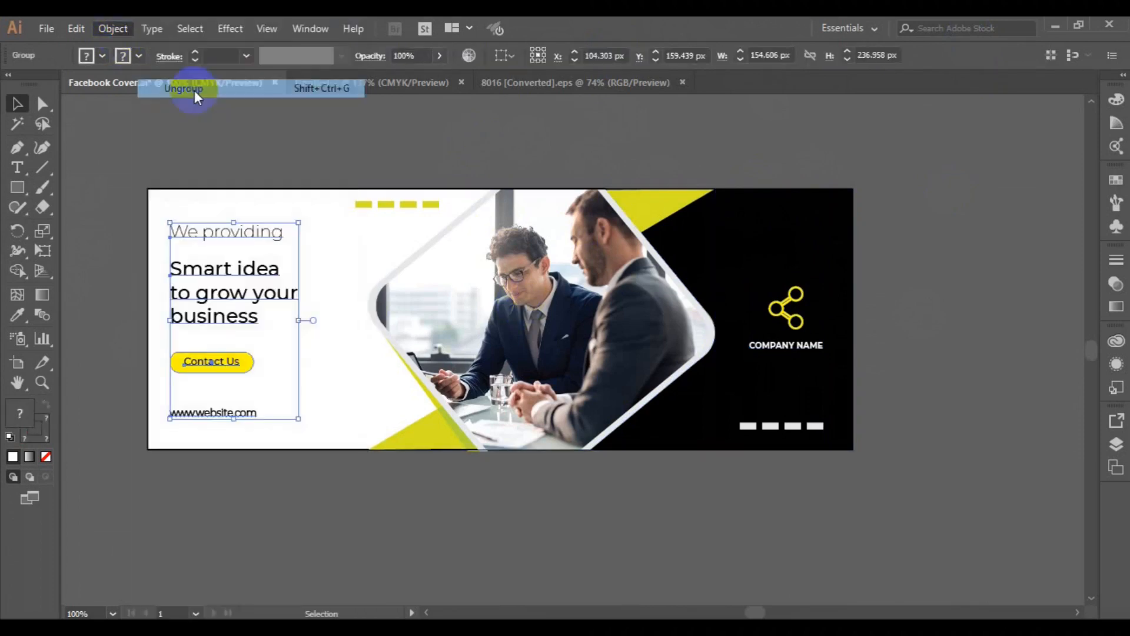
{"action": "key", "text": "ctrl+shift+a"}
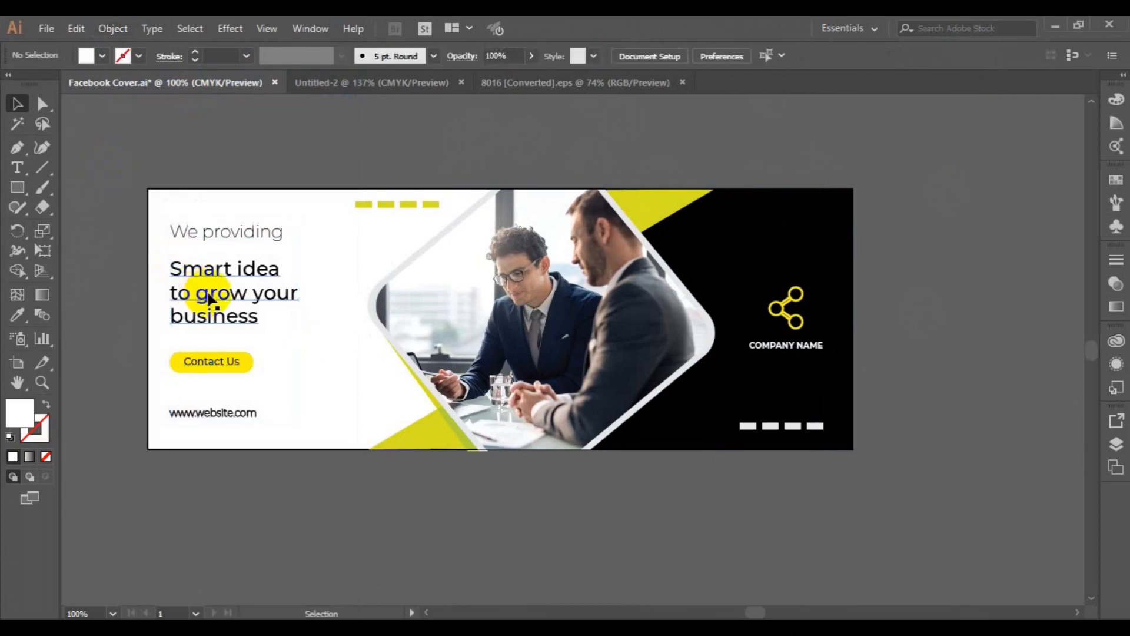
{"action": "left_click", "coordinate": [210, 299]}
{"action": "left_click", "coordinate": [112, 29]}
{"action": "left_click", "coordinate": [180, 83]}
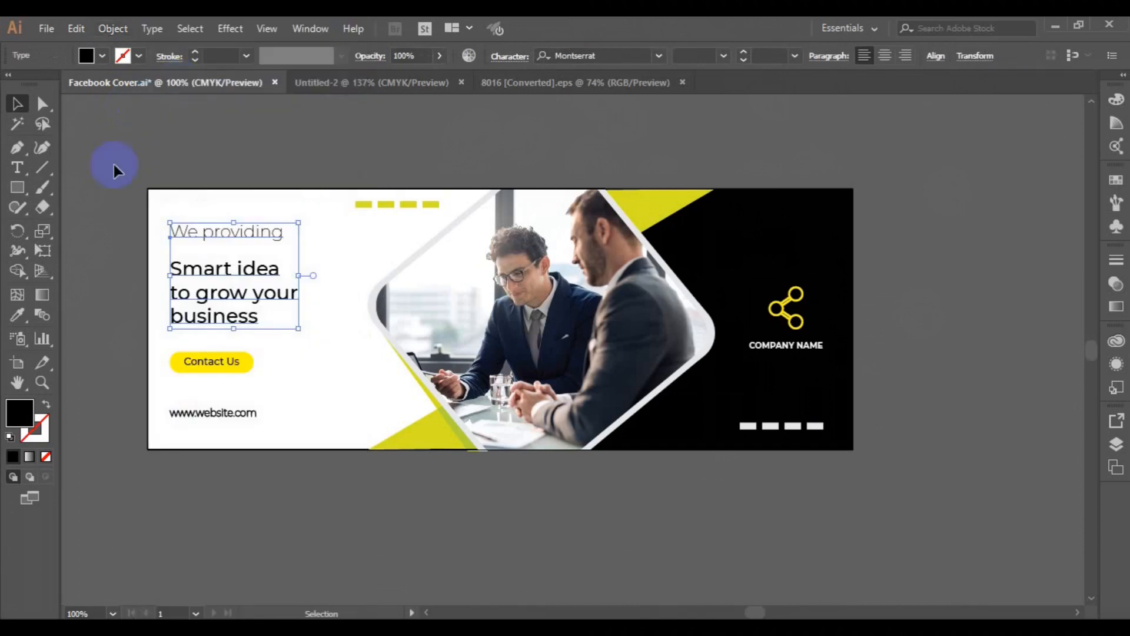
{"action": "left_click", "coordinate": [114, 164]}
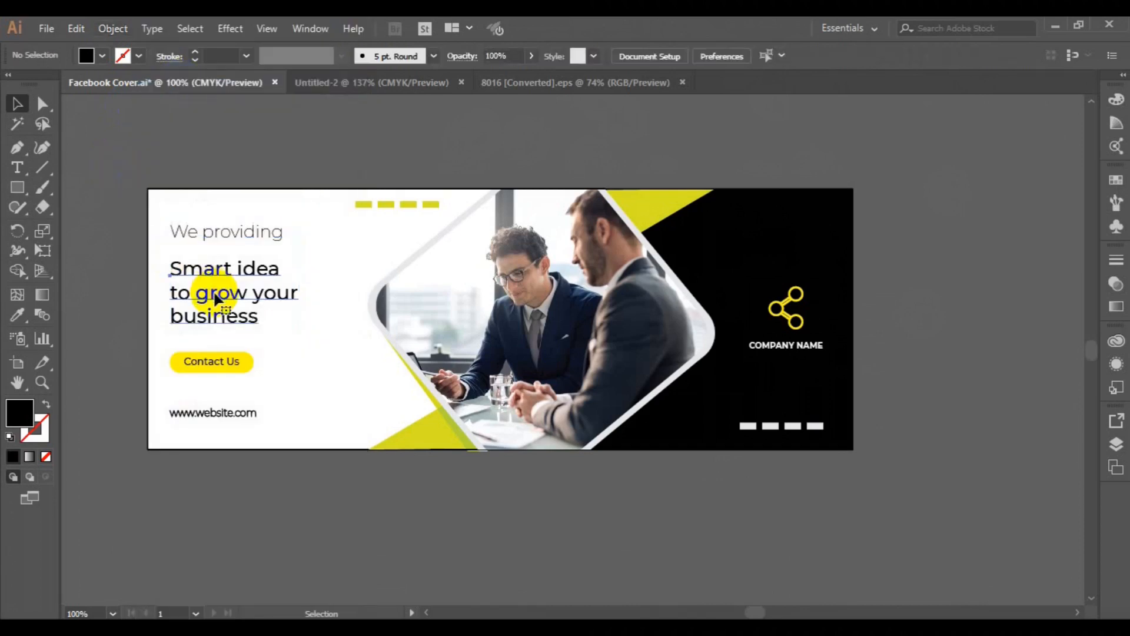
Set the headline "Smart idea to grow your business" to the SemiBold font style and deselect it
{"action": "left_click", "coordinate": [218, 299]}
{"action": "left_click", "coordinate": [723, 56]}
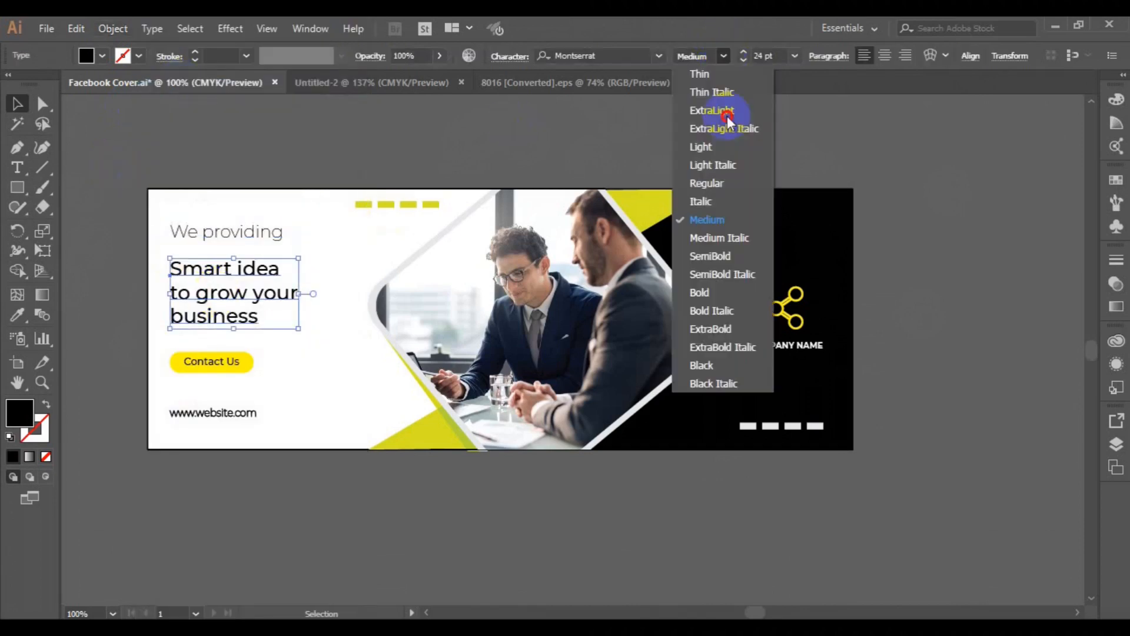
{"action": "left_click", "coordinate": [736, 252]}
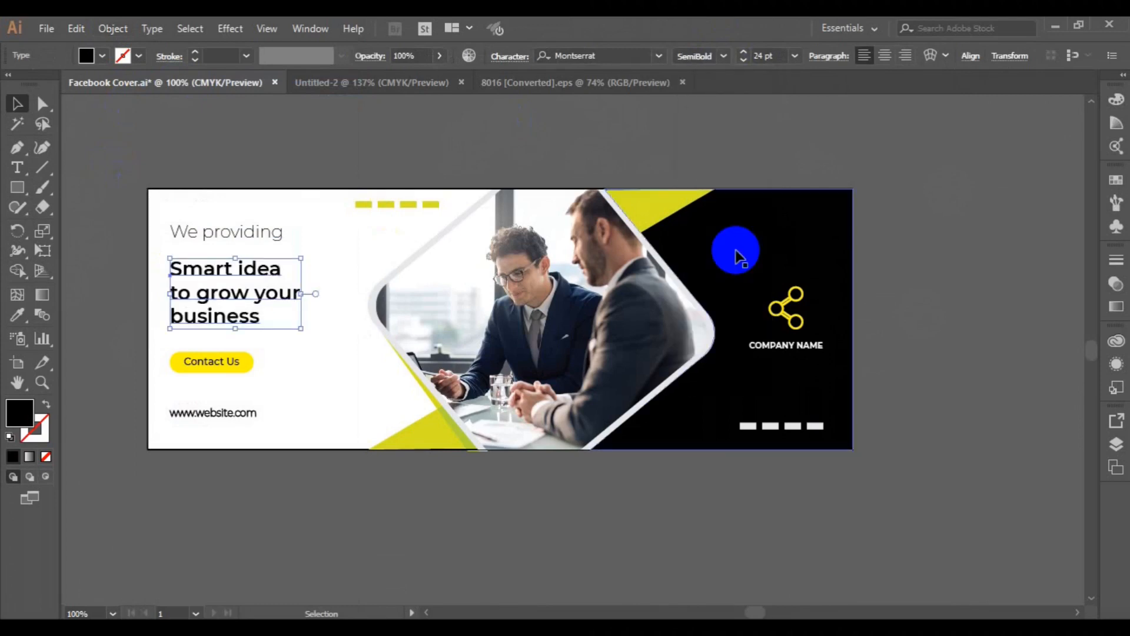
{"action": "left_click", "coordinate": [349, 150]}
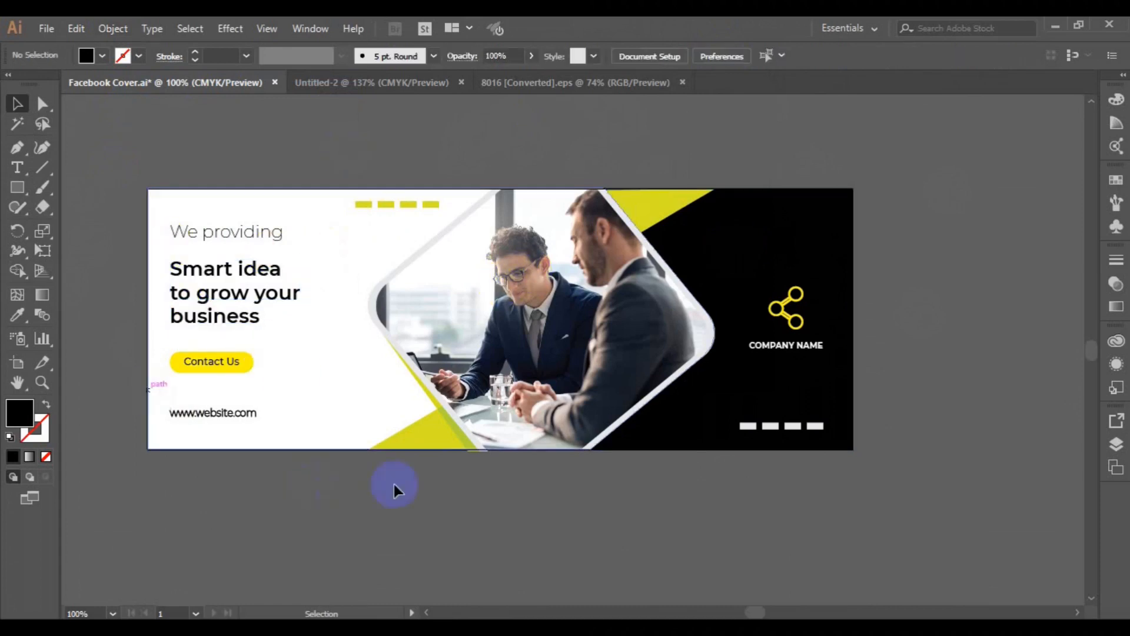
{"action": "key", "text": "ctrl+minus"}
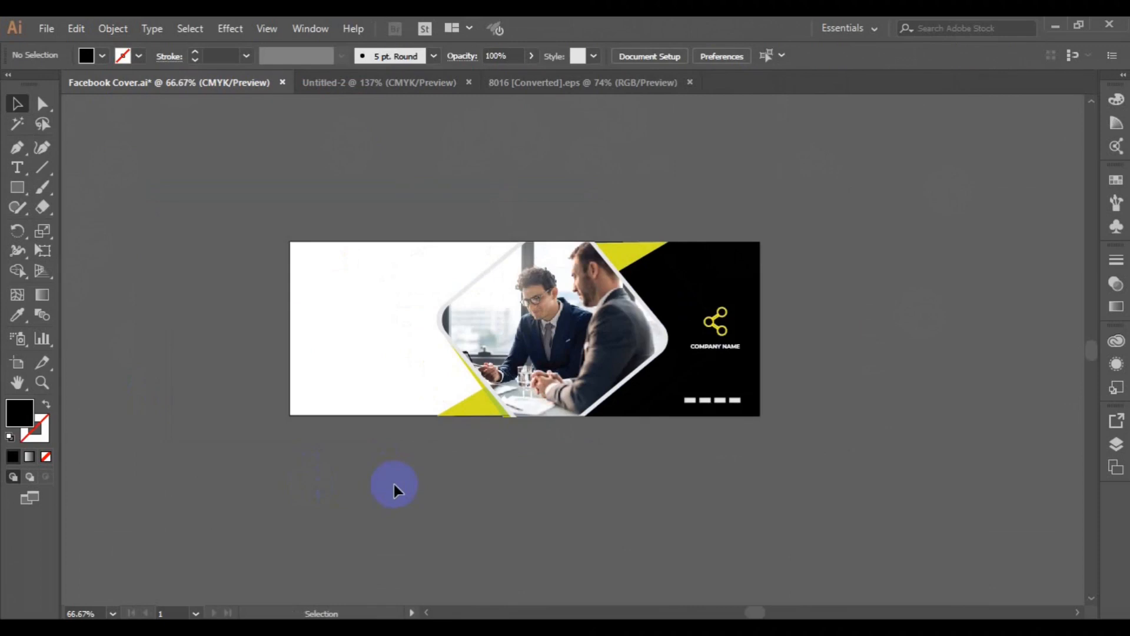